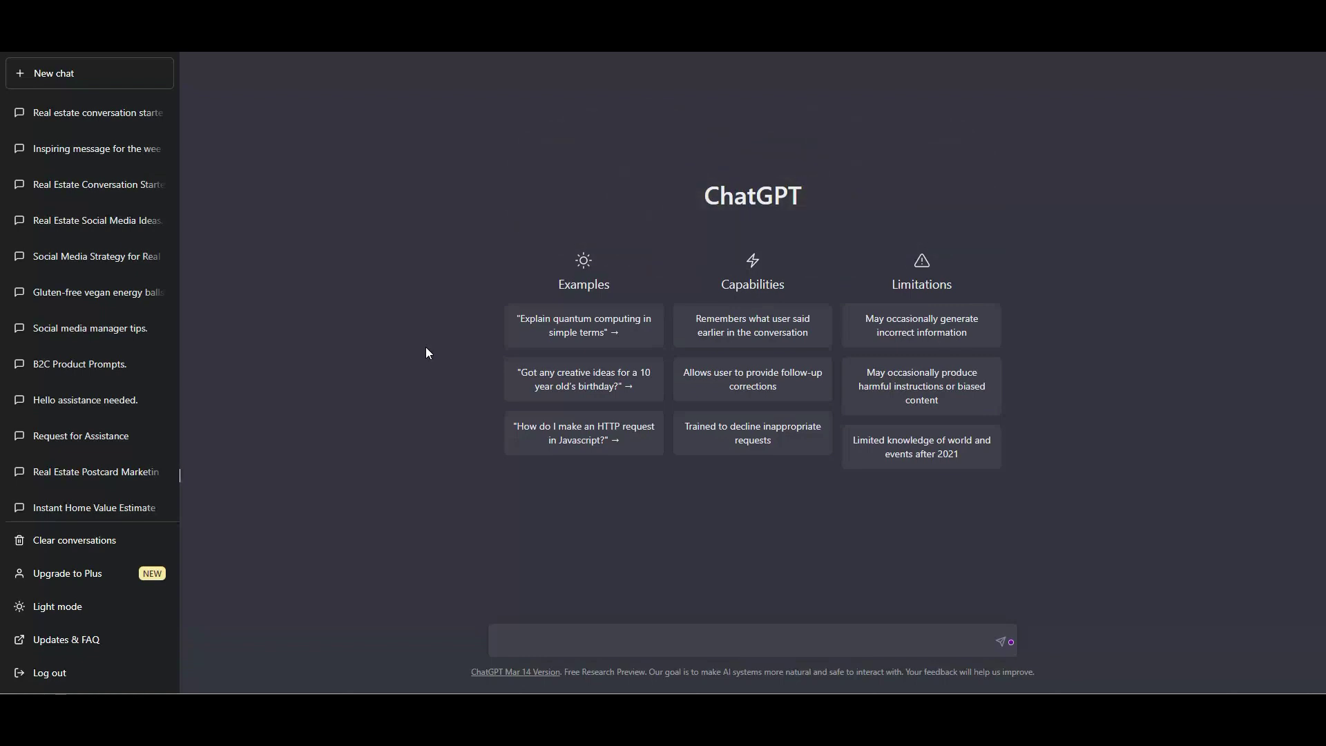
Paste the prompt asking for 30 social media conversation starters into a new ChatGPT chat and send it.
left_click(529, 647)
type("type 30 conversation starters for social media")
key("Return")
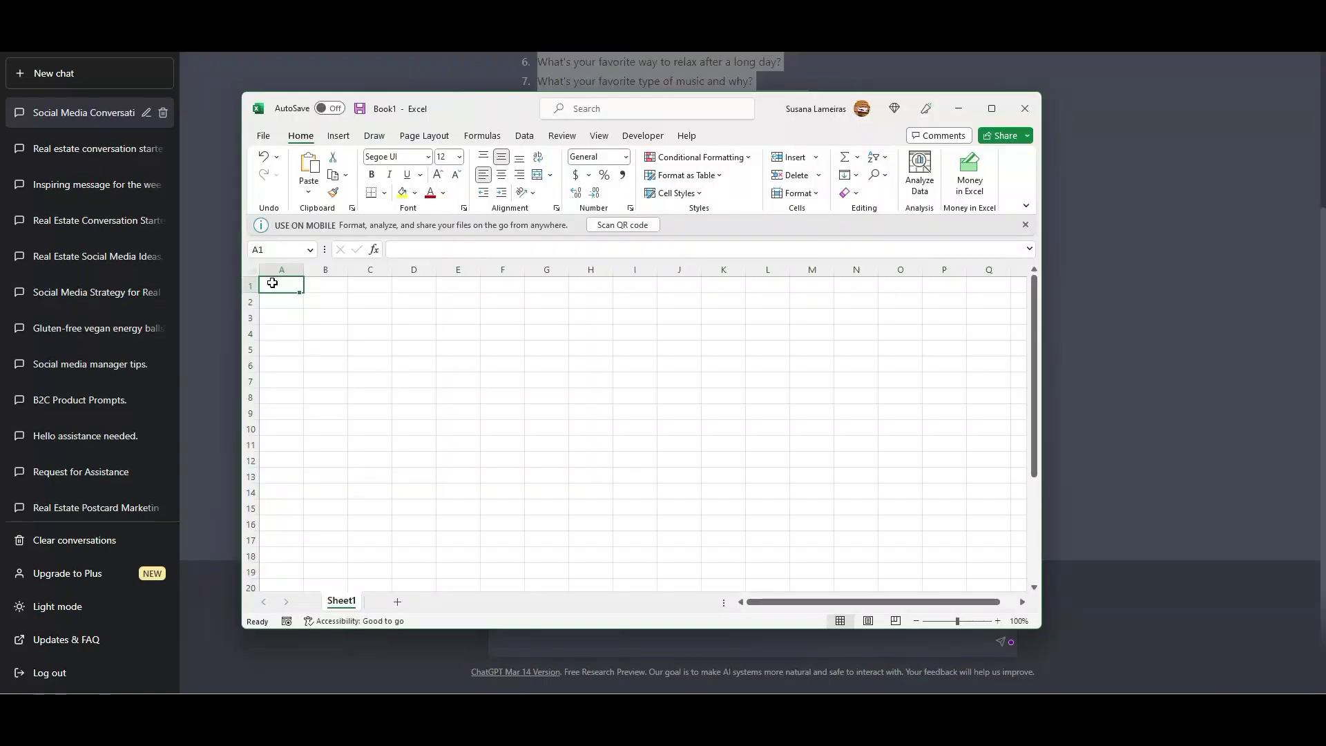
Enter the heading TITLE in A1 of a widened column A and make it black.
left_click_drag(304, 273, 345, 270)
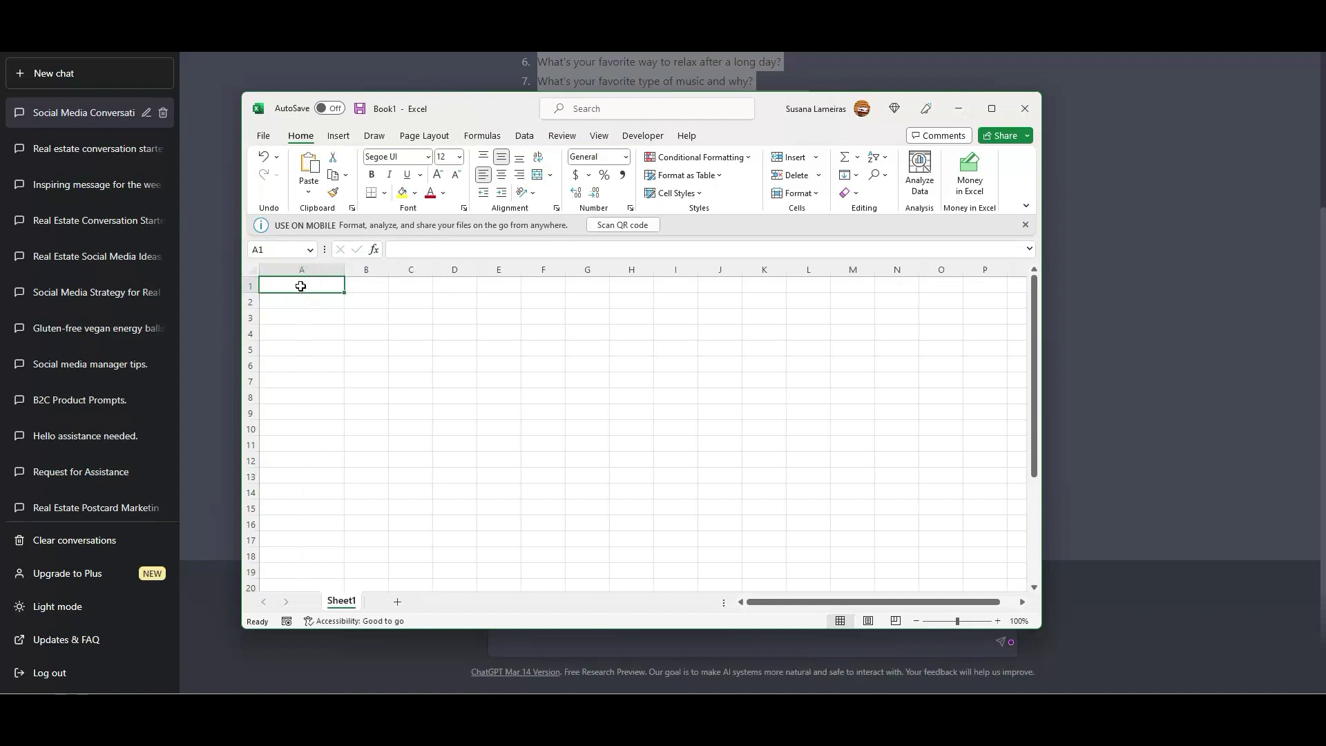
type("TITLE")
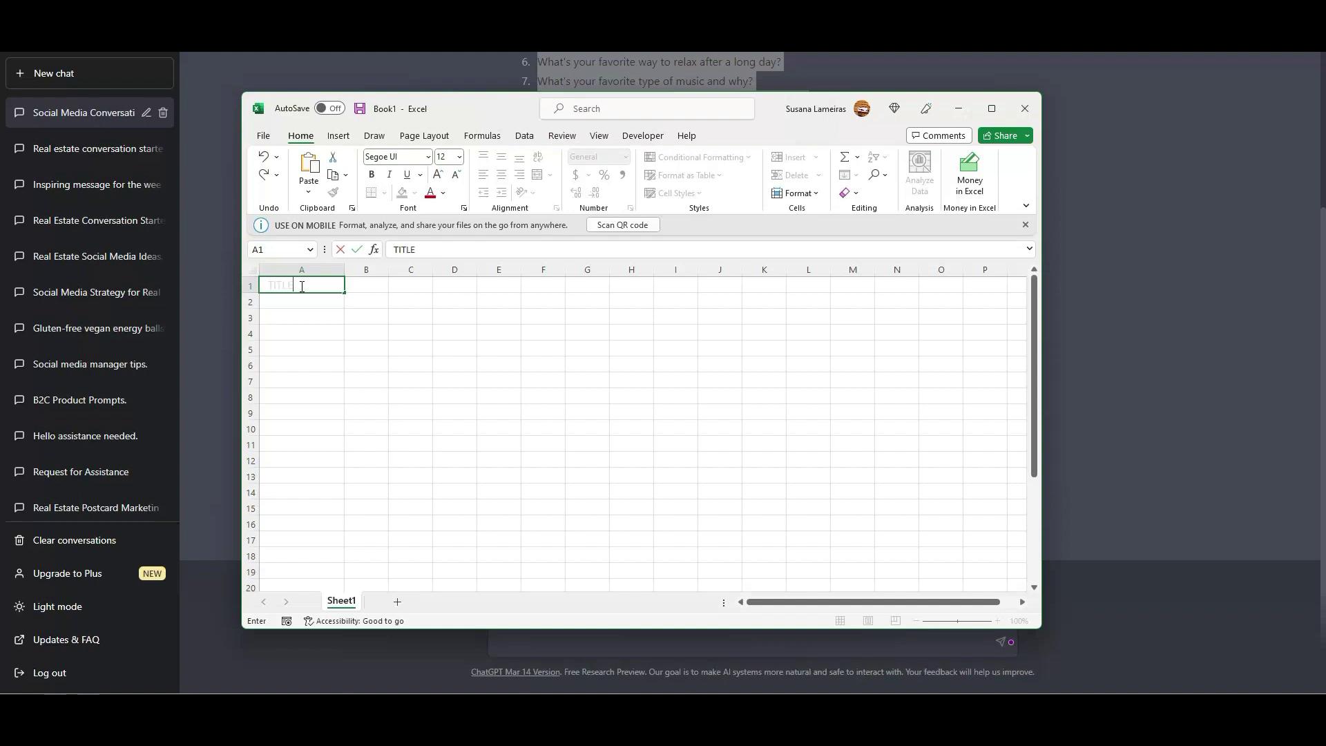
left_click(442, 327)
left_click(311, 284)
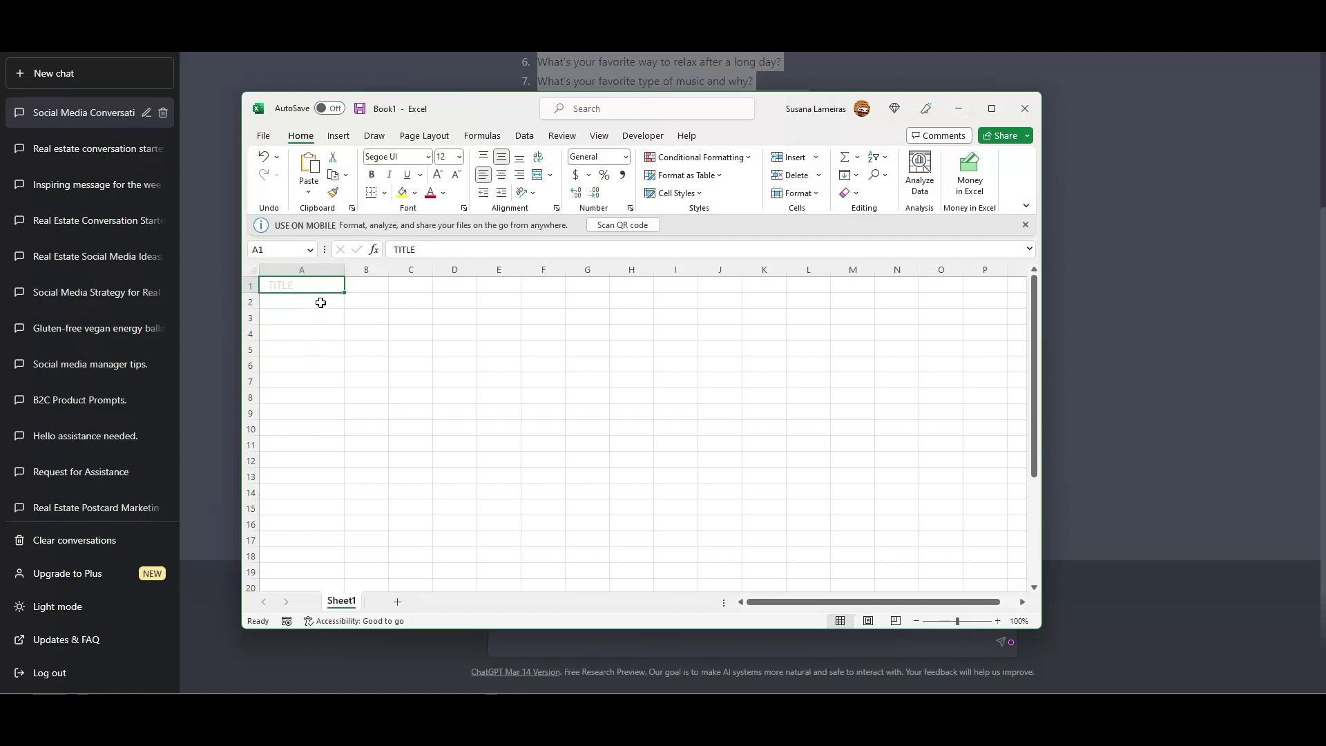
left_click(313, 268)
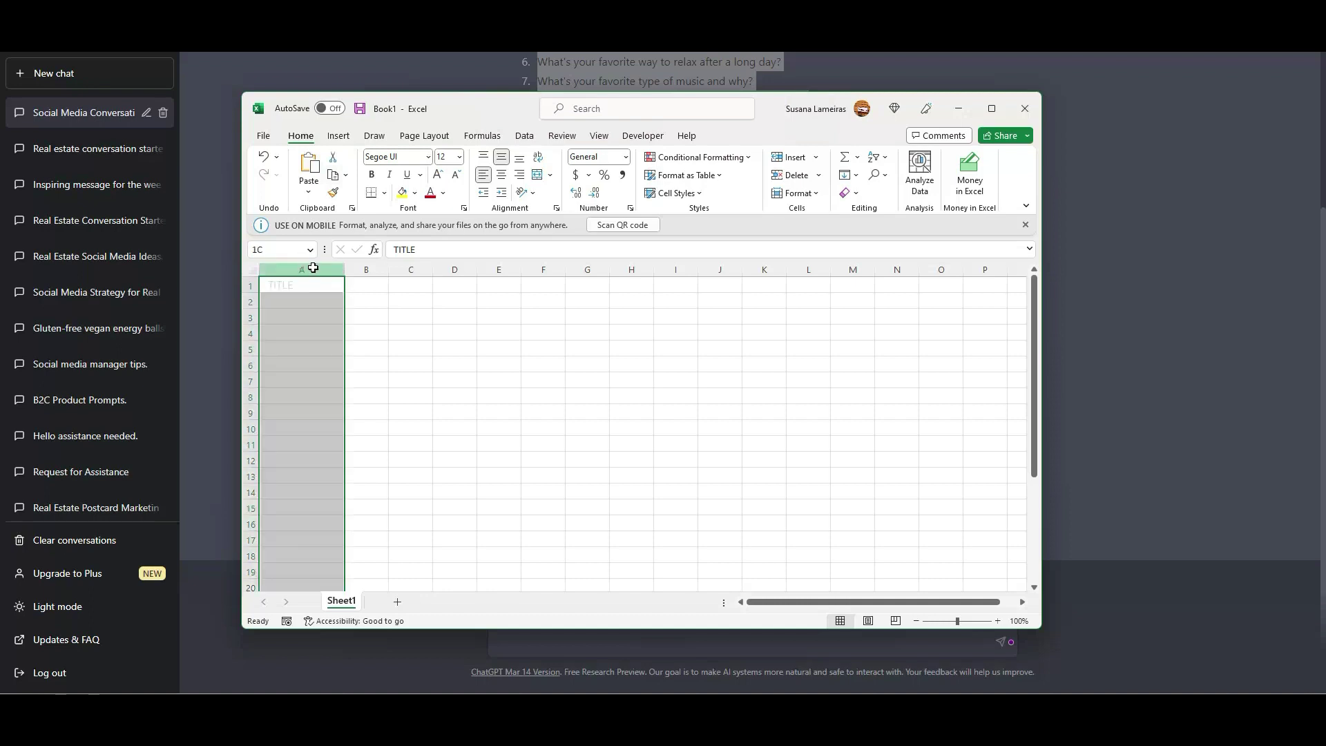
left_click_drag(313, 268, 366, 270)
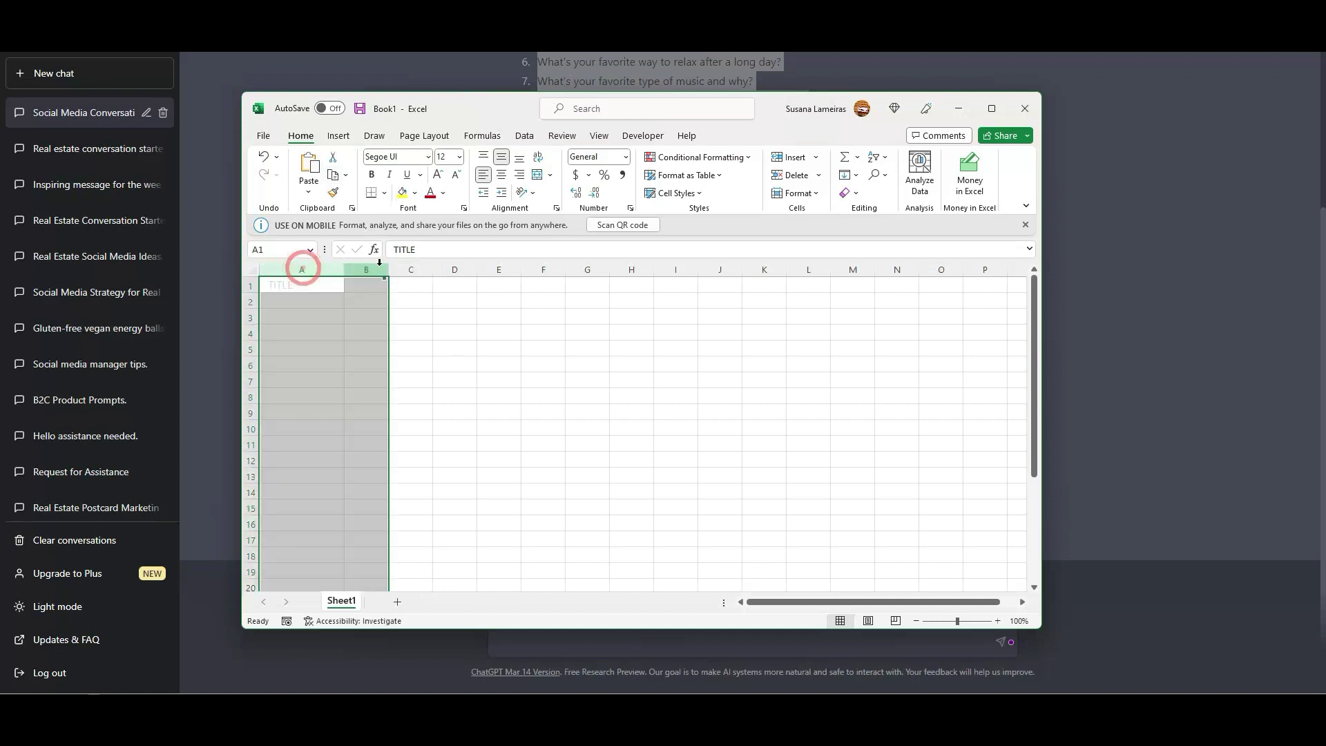
left_click(442, 193)
left_click(440, 249)
left_click(504, 386)
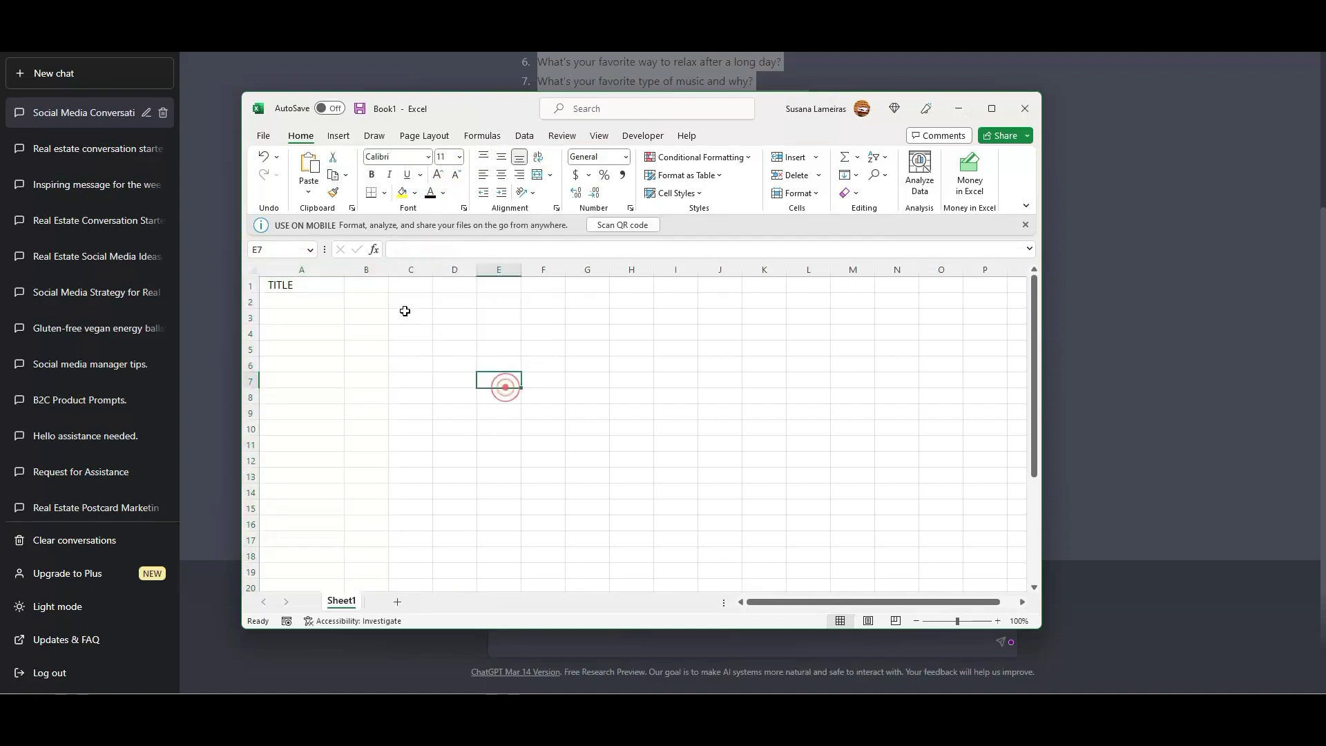
Paste the 30 ChatGPT conversation starters into A2:A31 and turn their text black.
left_click_drag(346, 274, 402, 274)
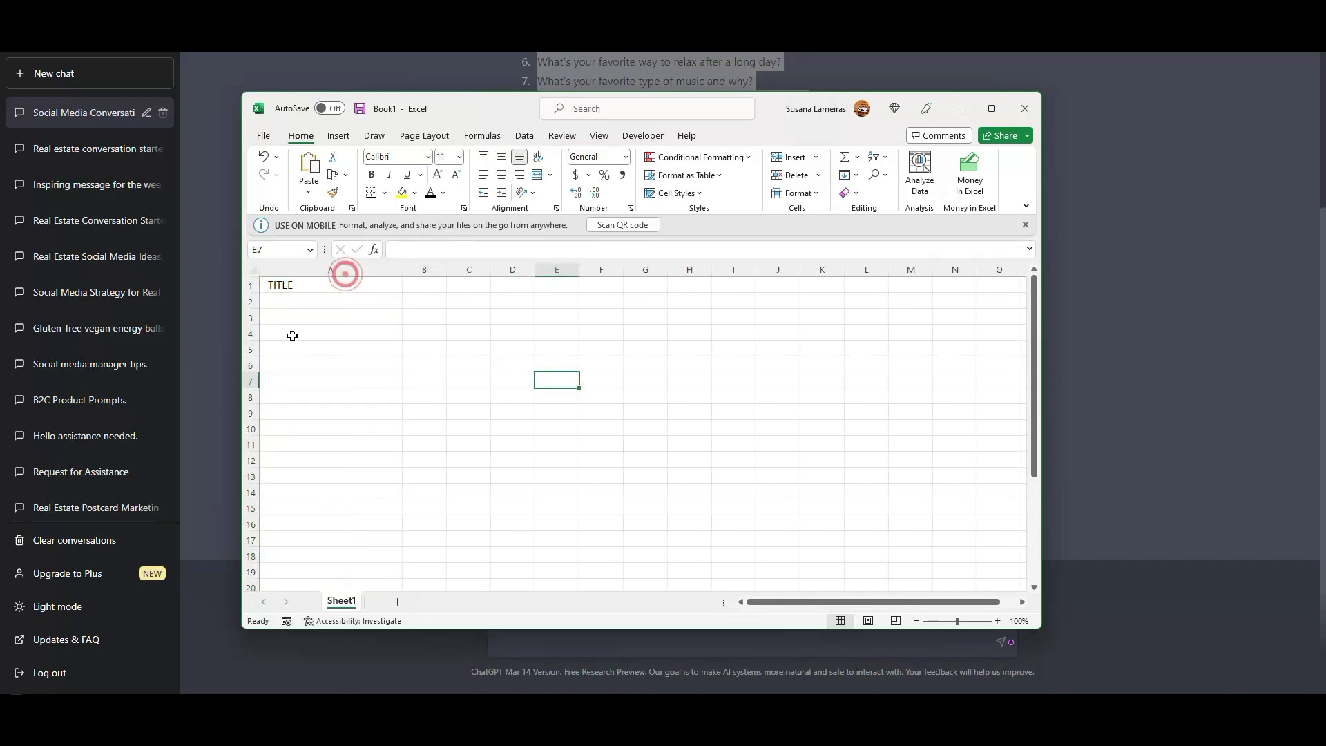
left_click(297, 302)
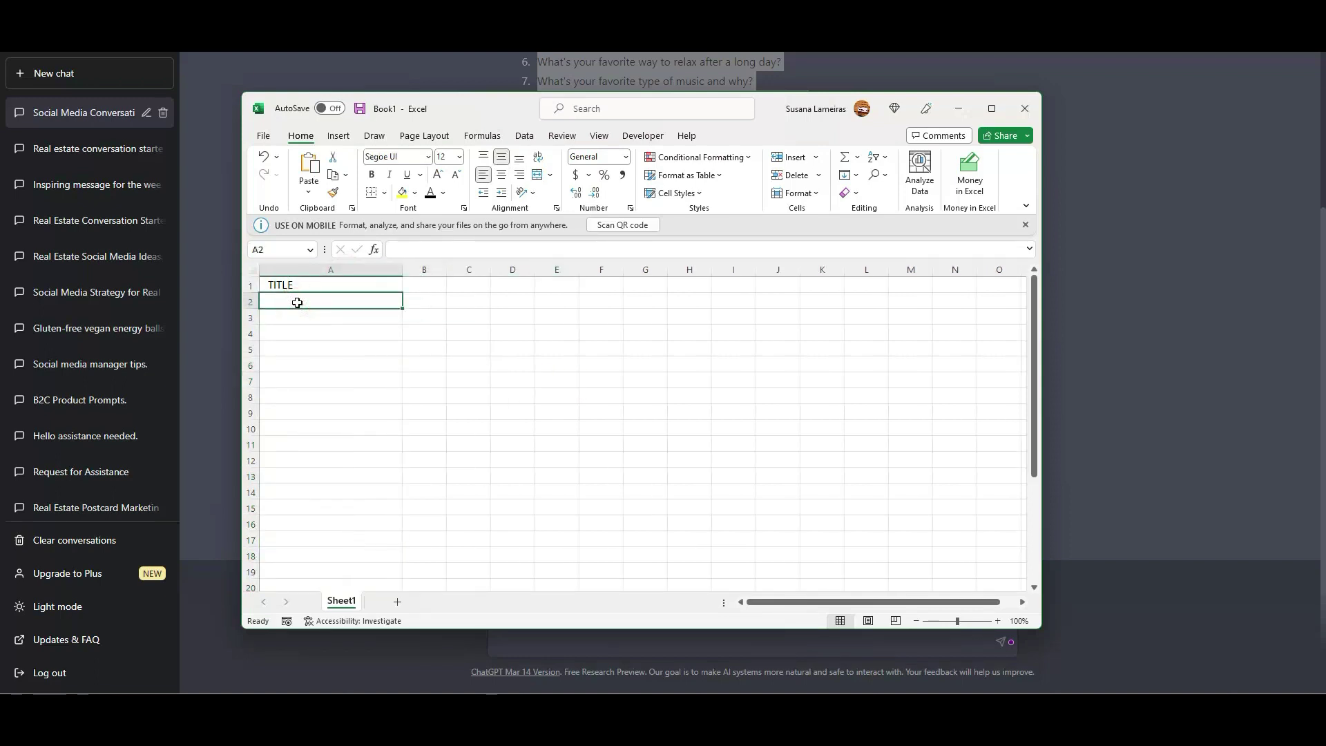
key("ctrl+v")
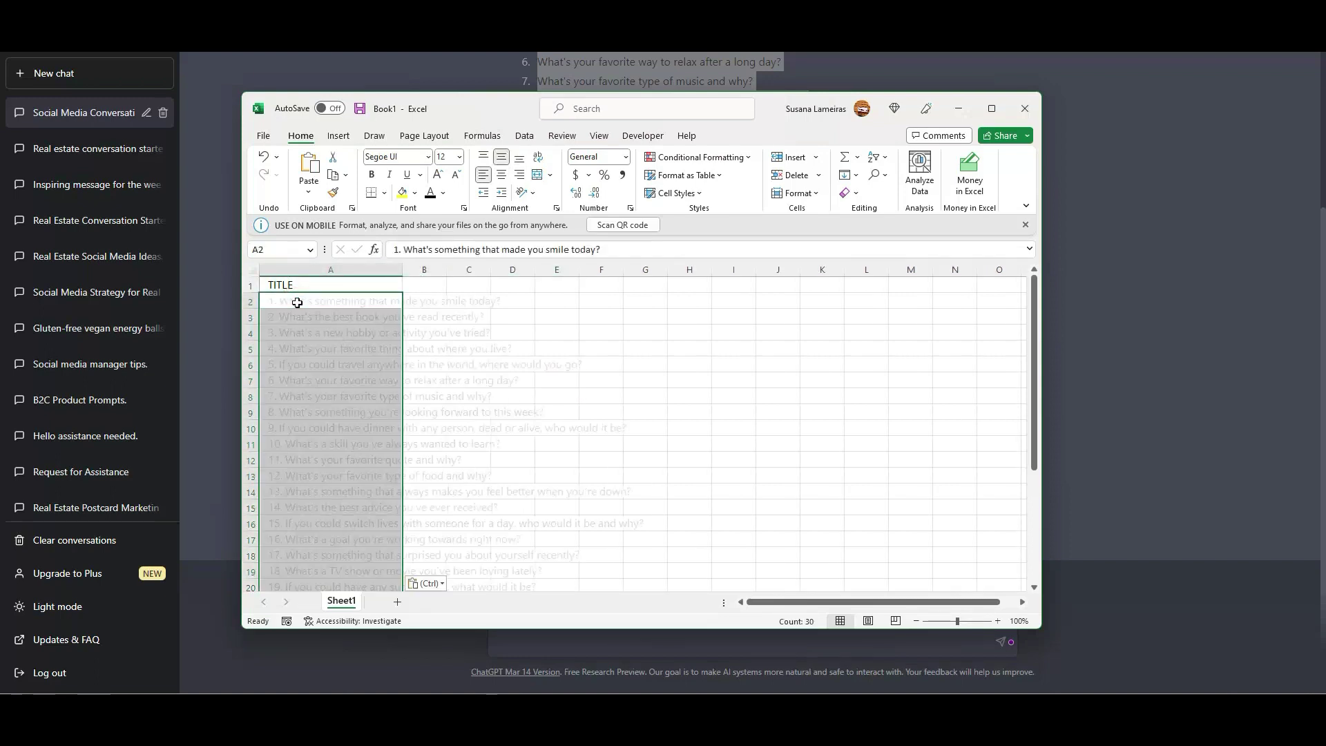
left_click(295, 269)
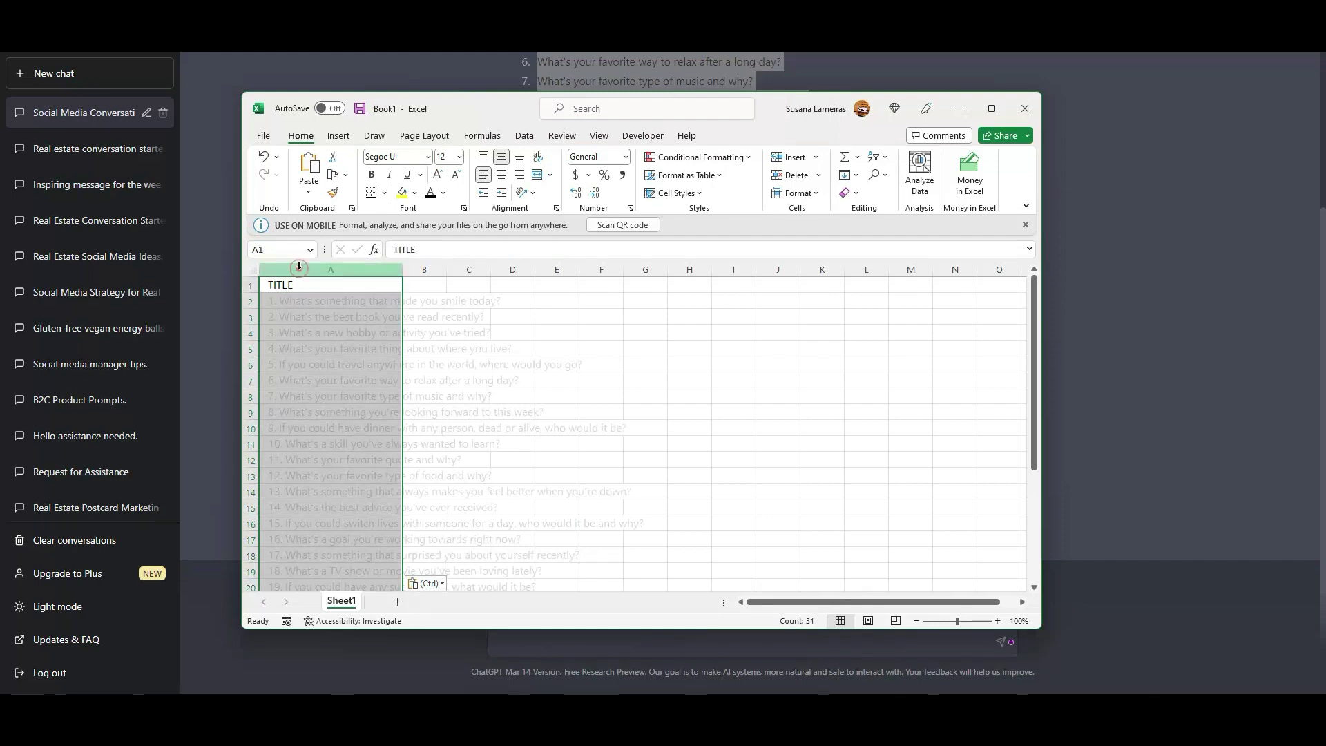
left_click(430, 195)
left_click(514, 380)
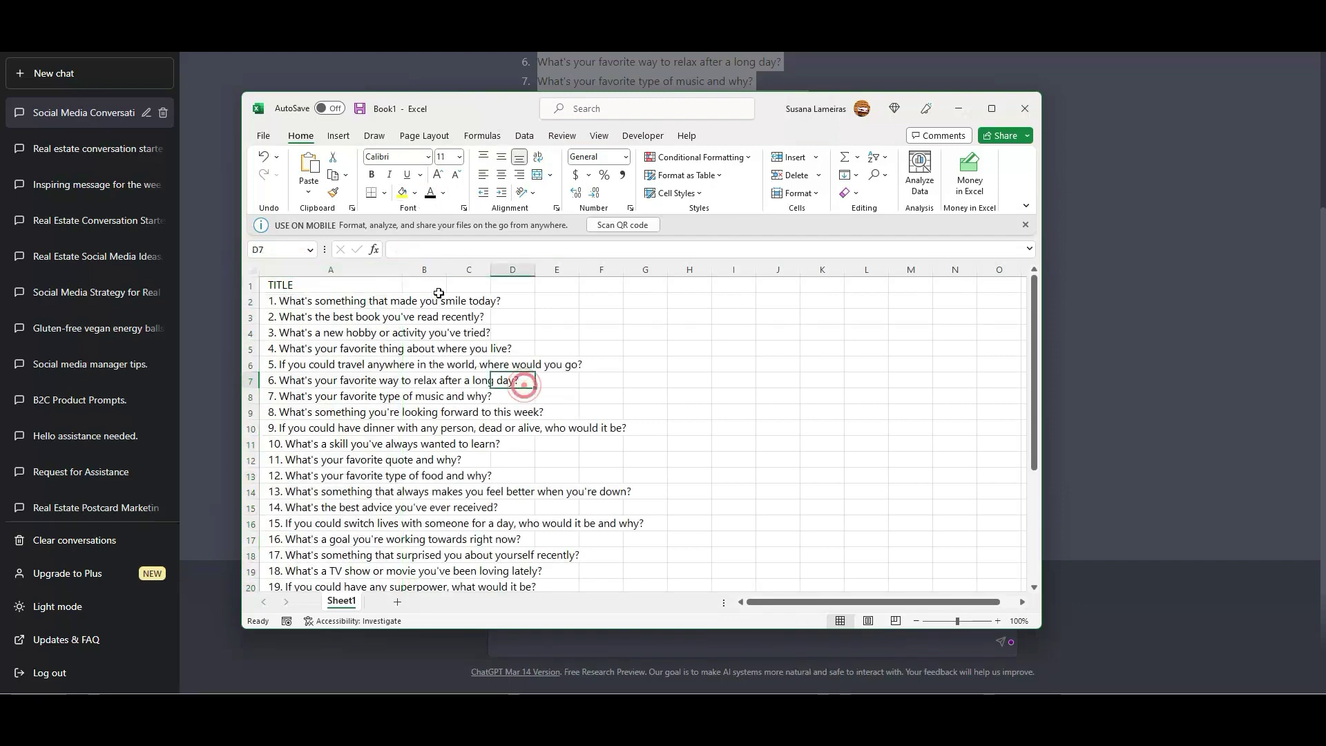
Autofit column A and enter 'XYZ company name' in B1 of a widened column B.
double_click(402, 269)
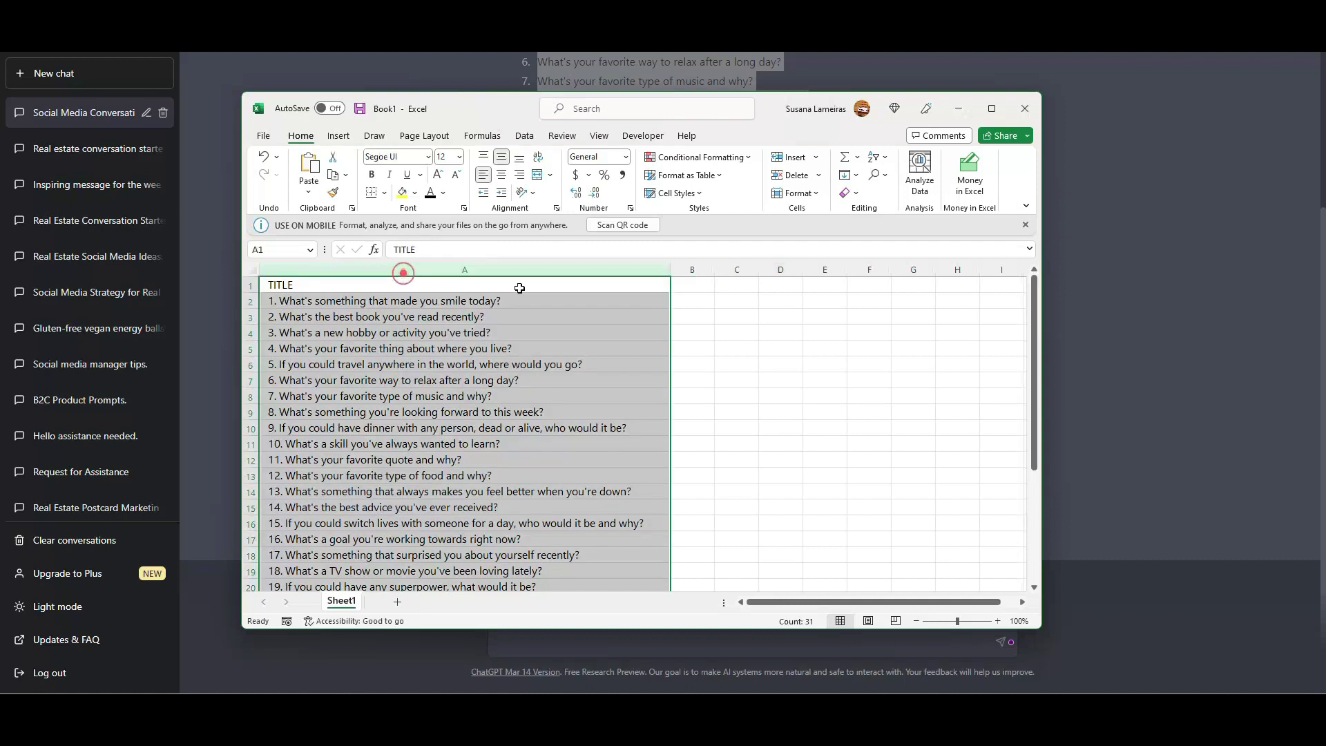
left_click(697, 287)
left_click_drag(714, 269, 796, 269)
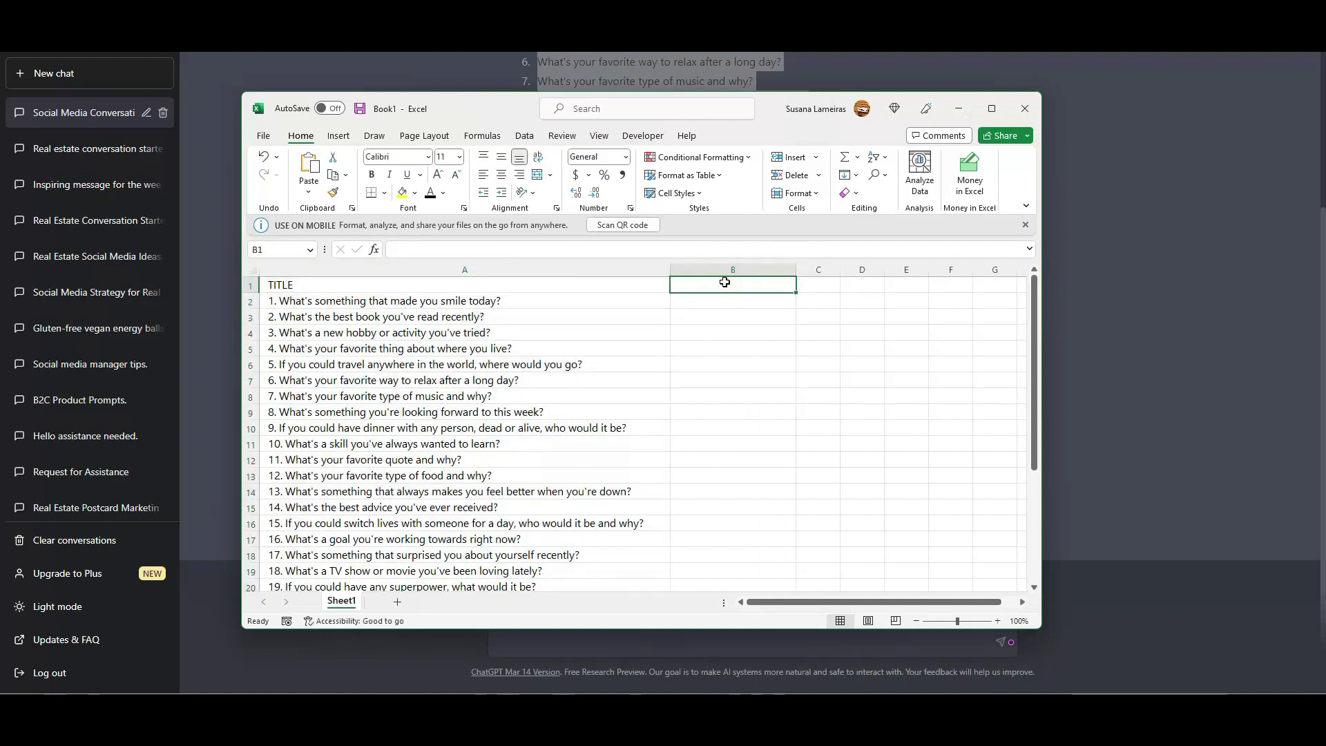
type("XYZ")
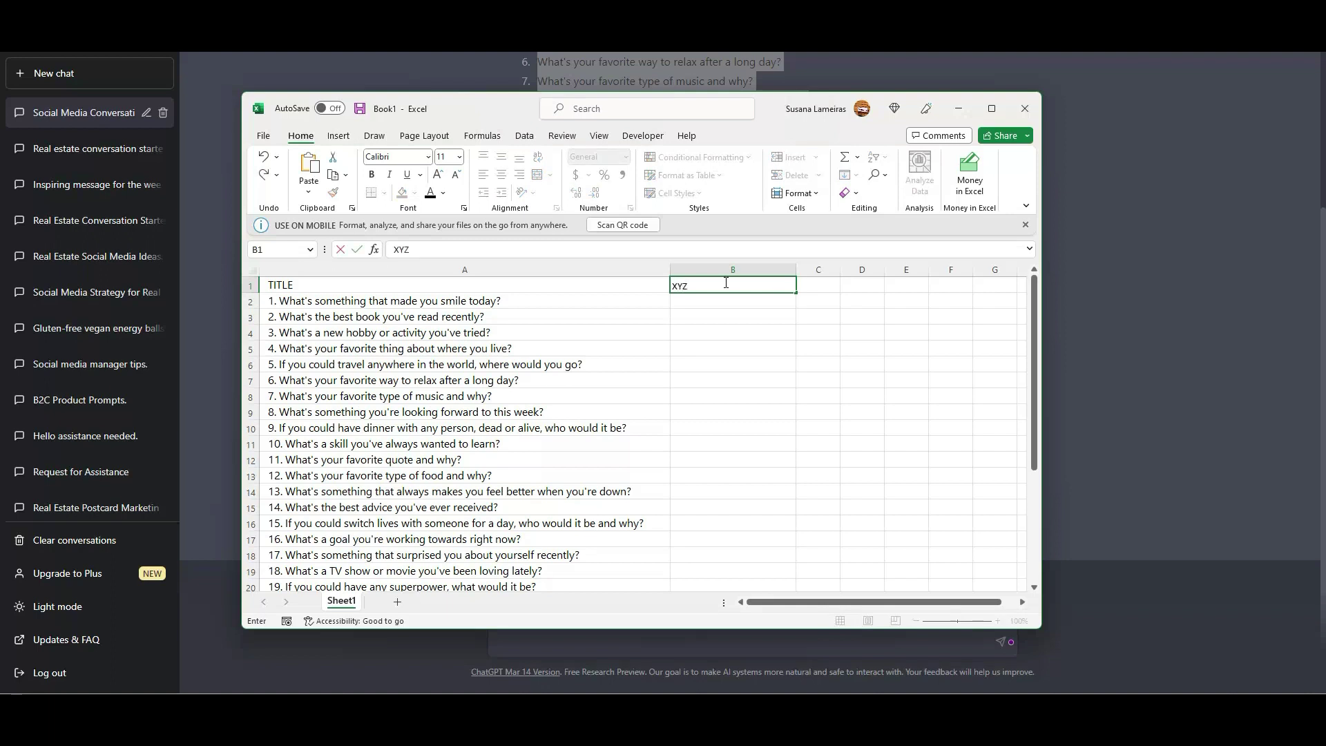
type(" company name.com")
left_click(860, 409)
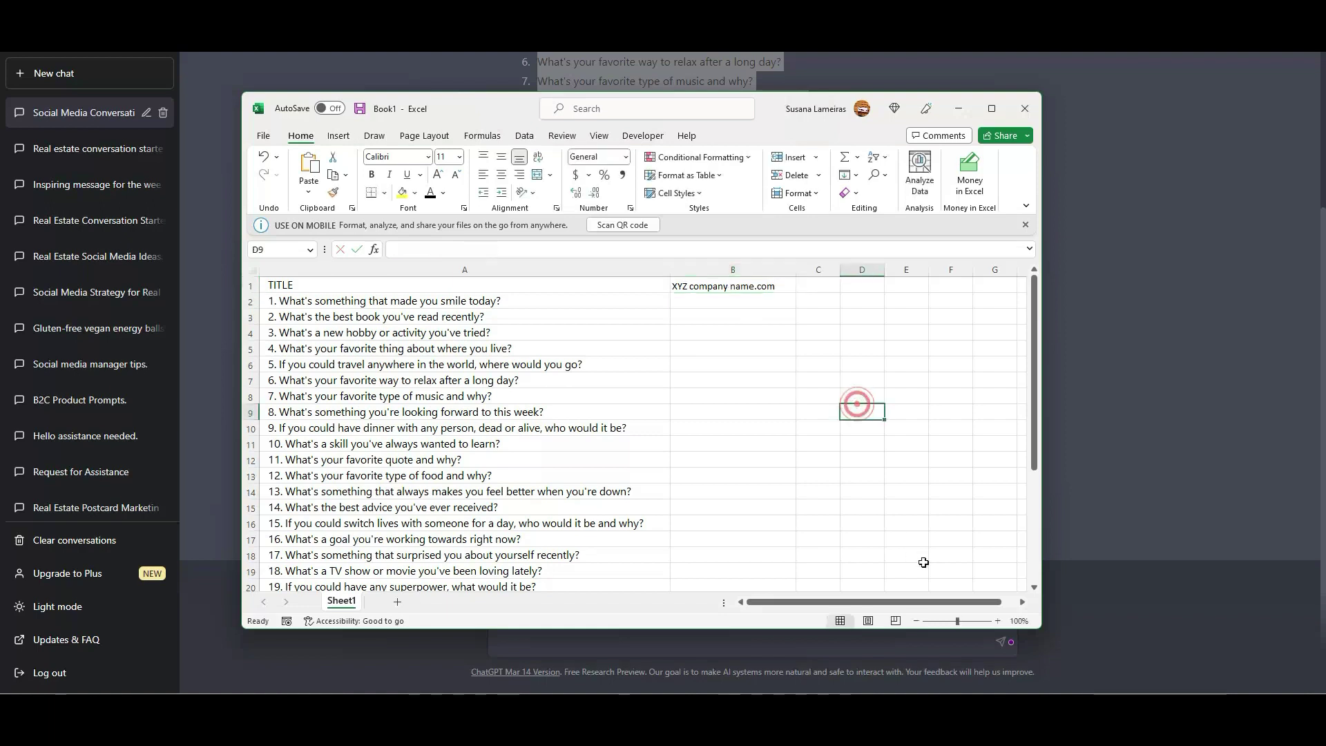
Fill the company name down column B to row 31.
left_click(782, 288)
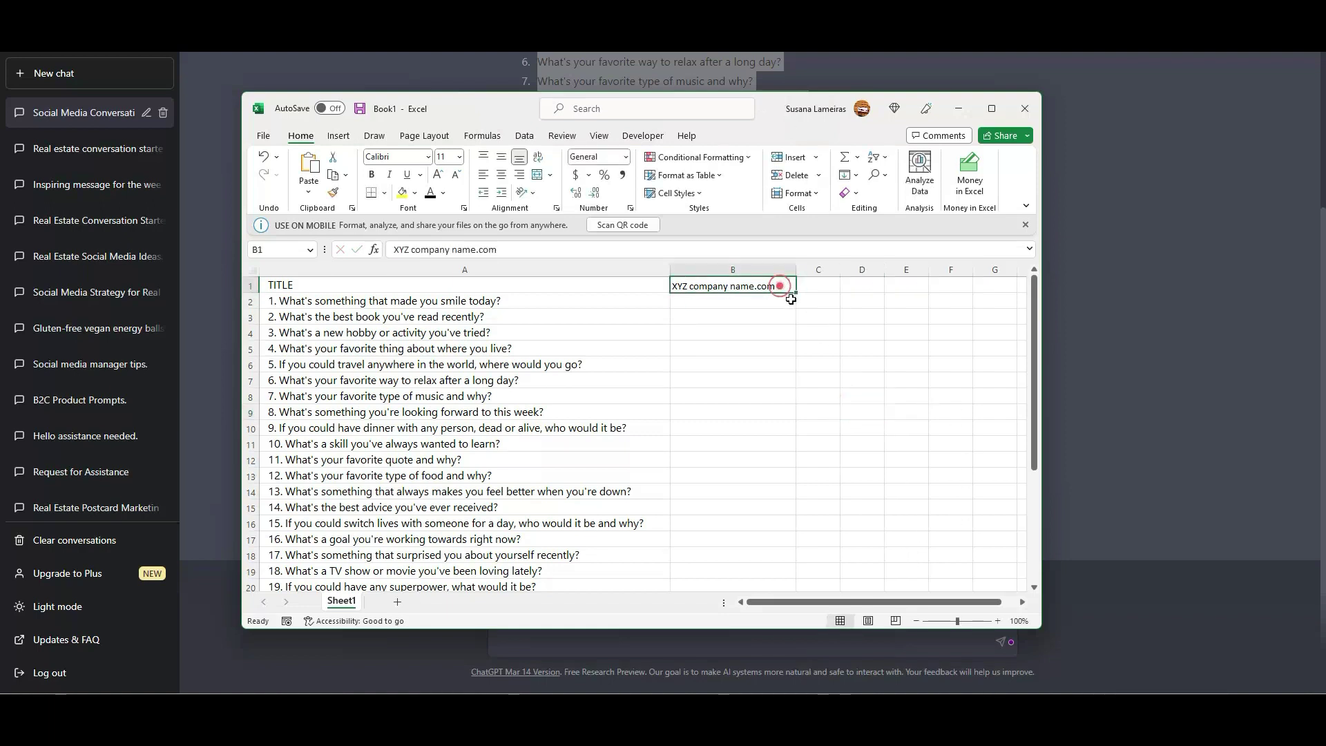
left_click_drag(795, 293, 797, 549)
left_click(865, 519)
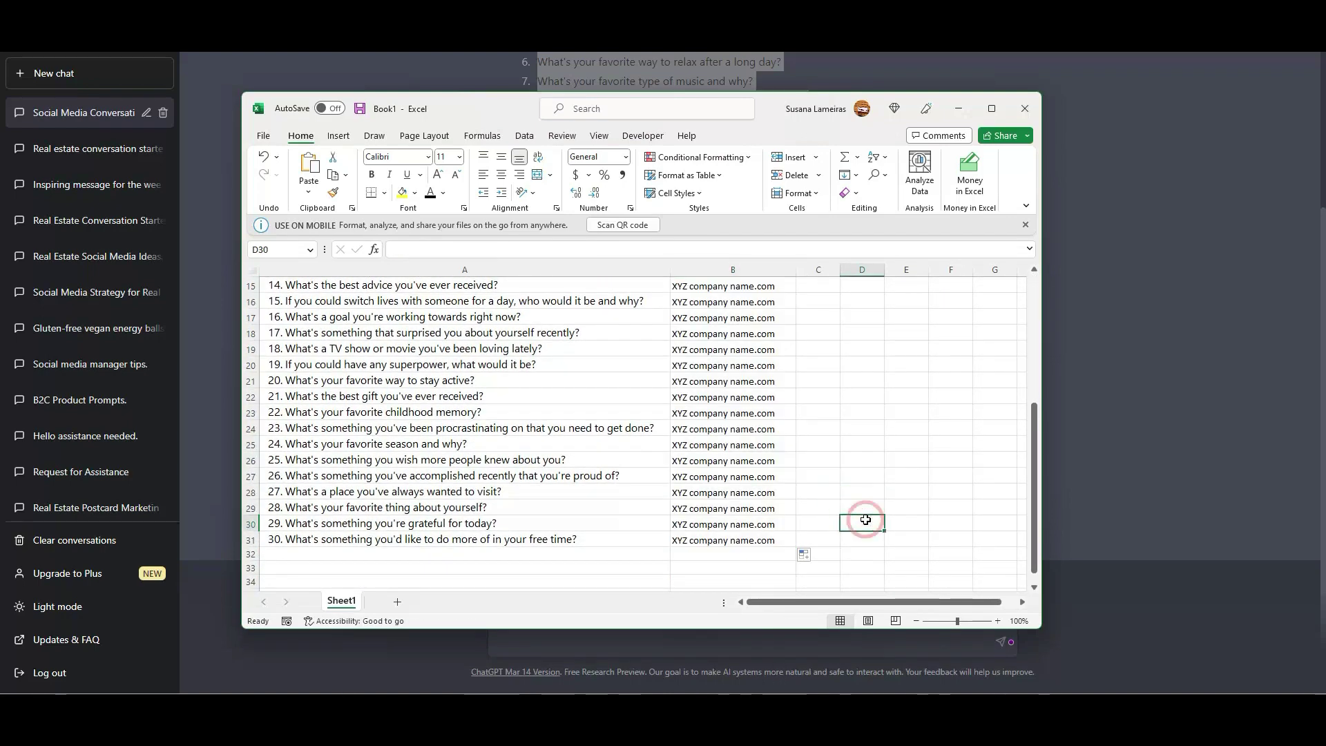
scroll(857, 515, "up", 5)
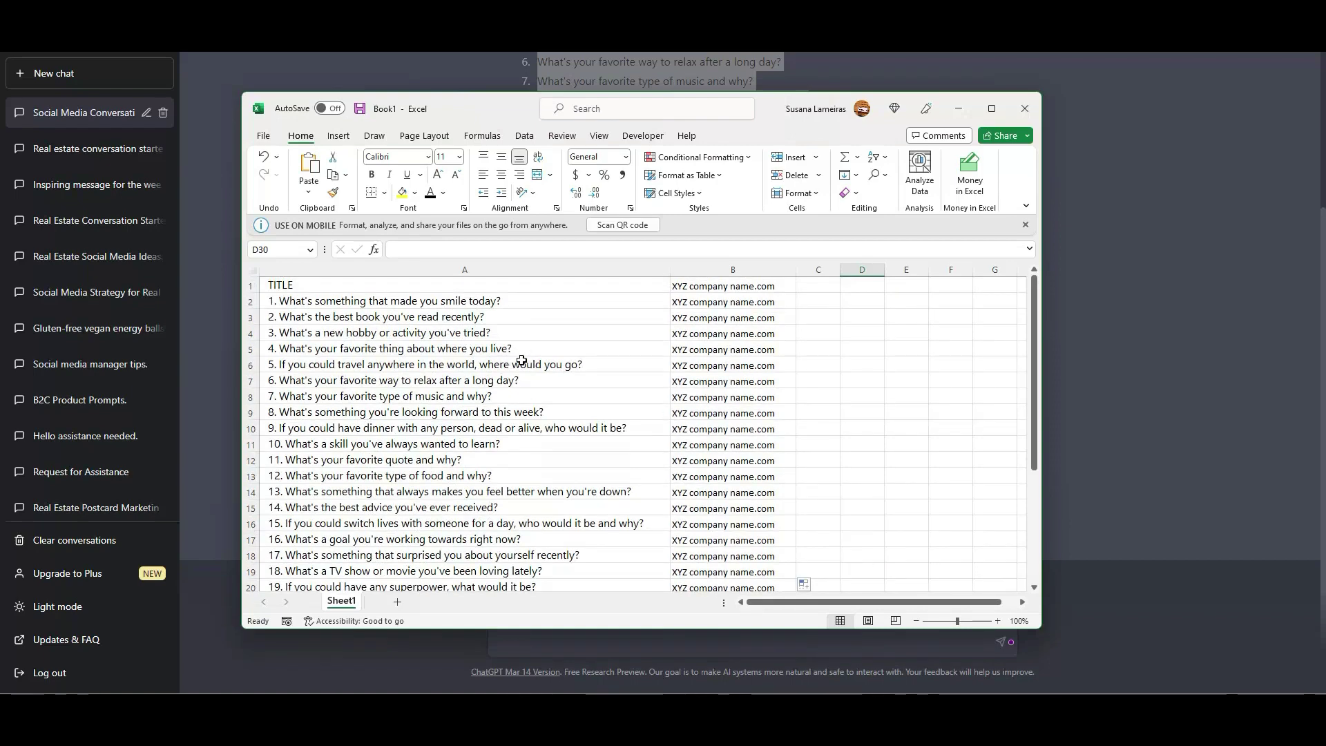
left_click(264, 136)
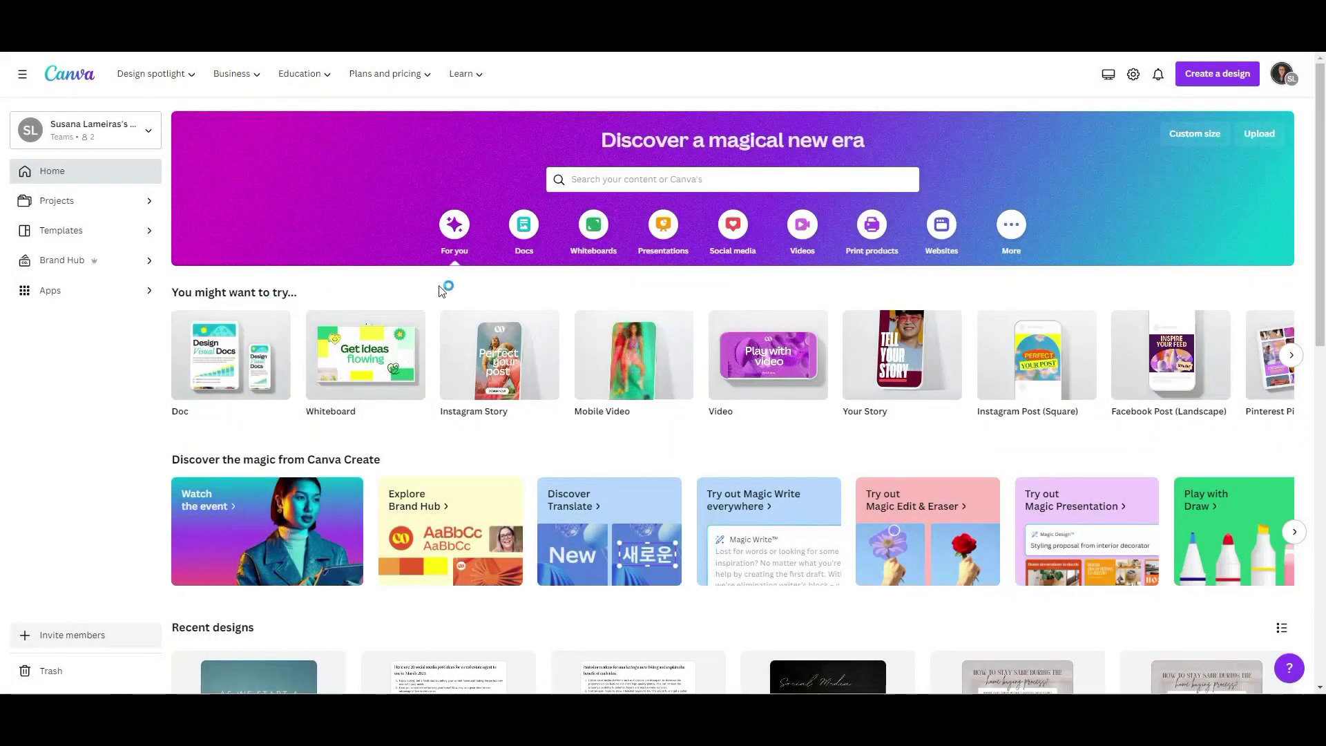
Search Canva for 'instagra' and create a square Instagram Post design.
left_click(616, 181)
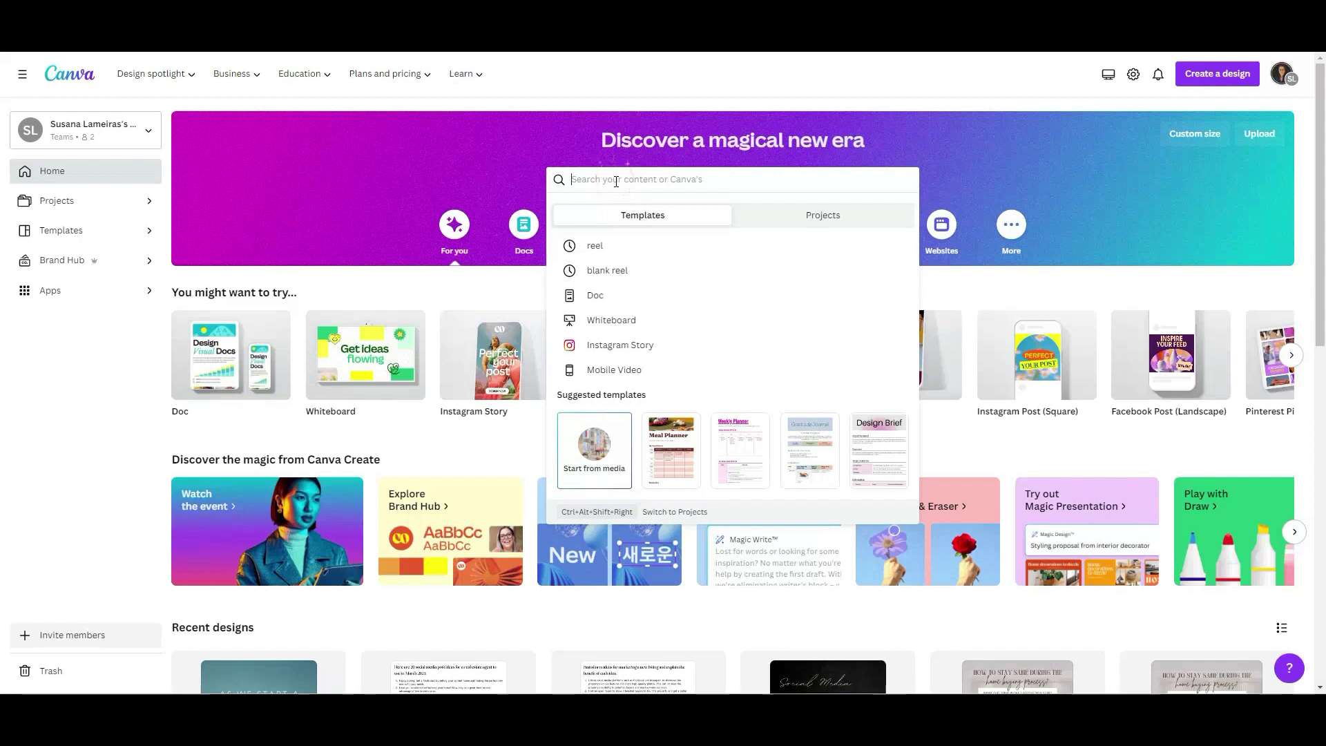
key("Escape")
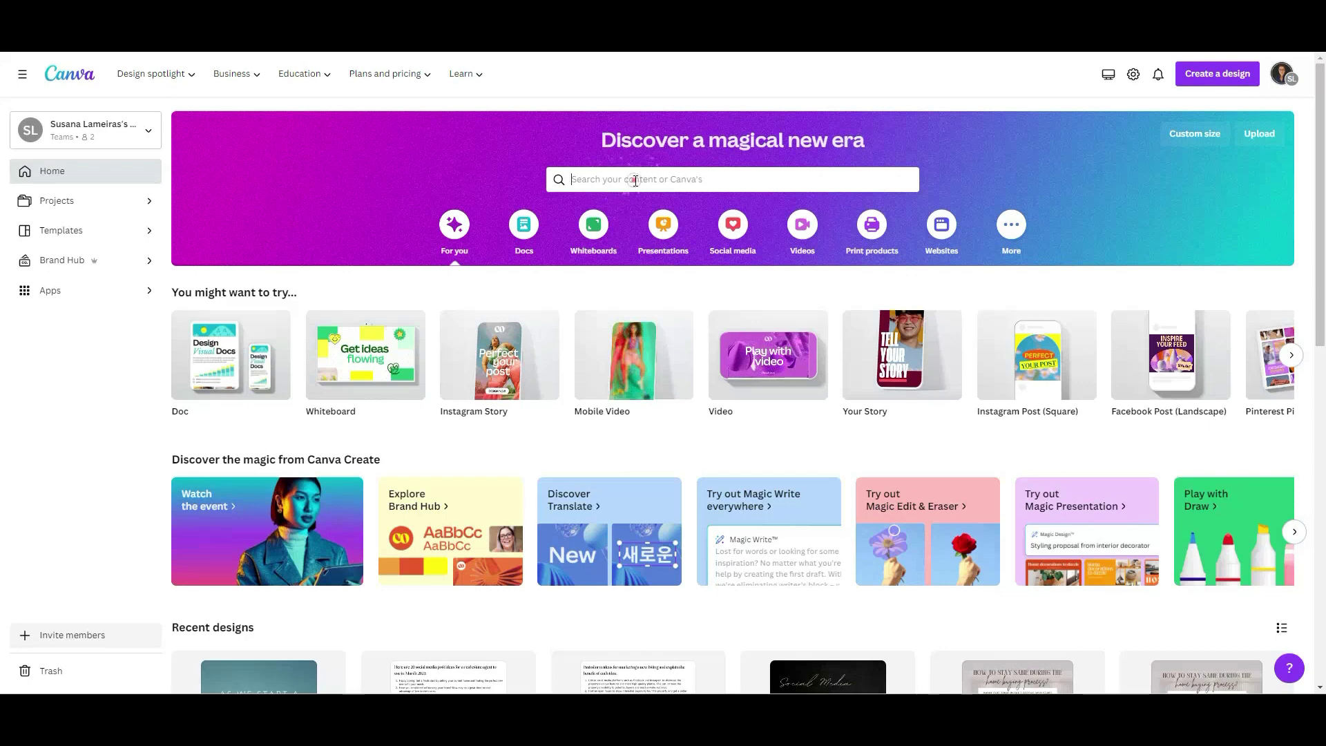
left_click(635, 181)
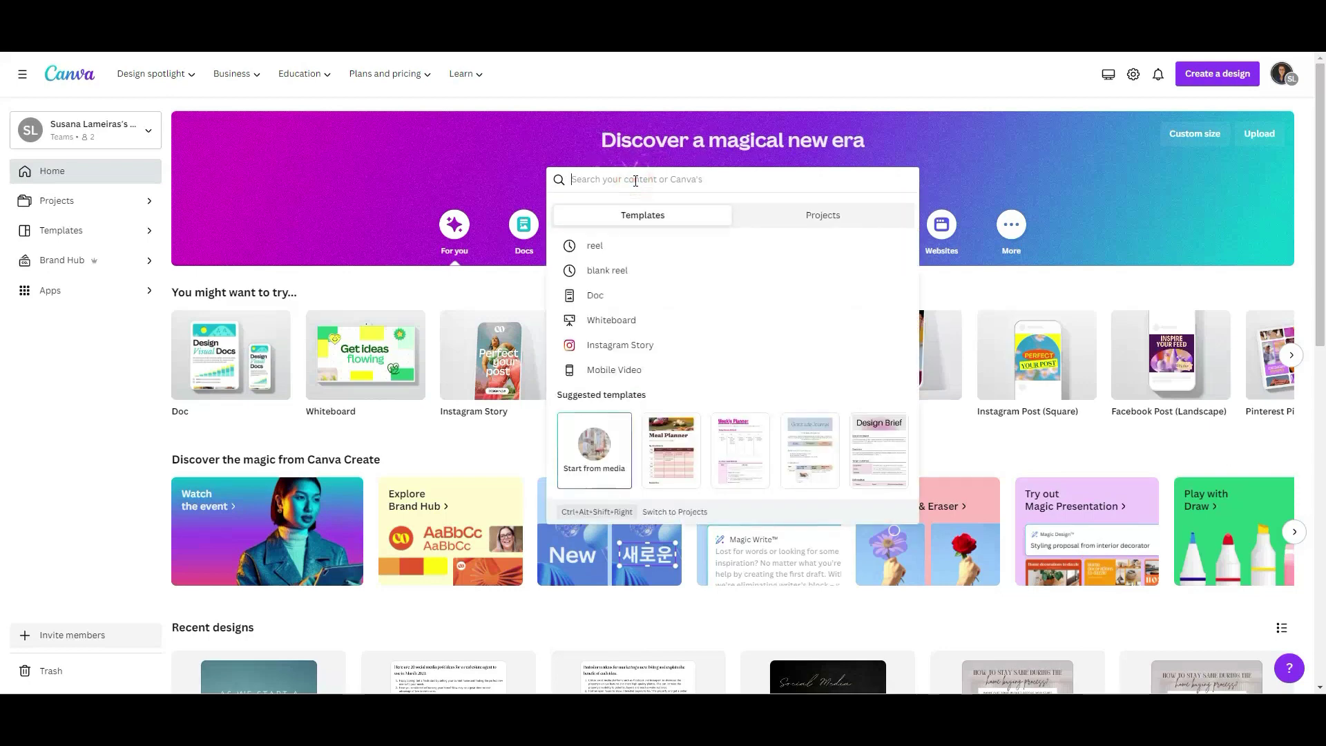
type("instagra")
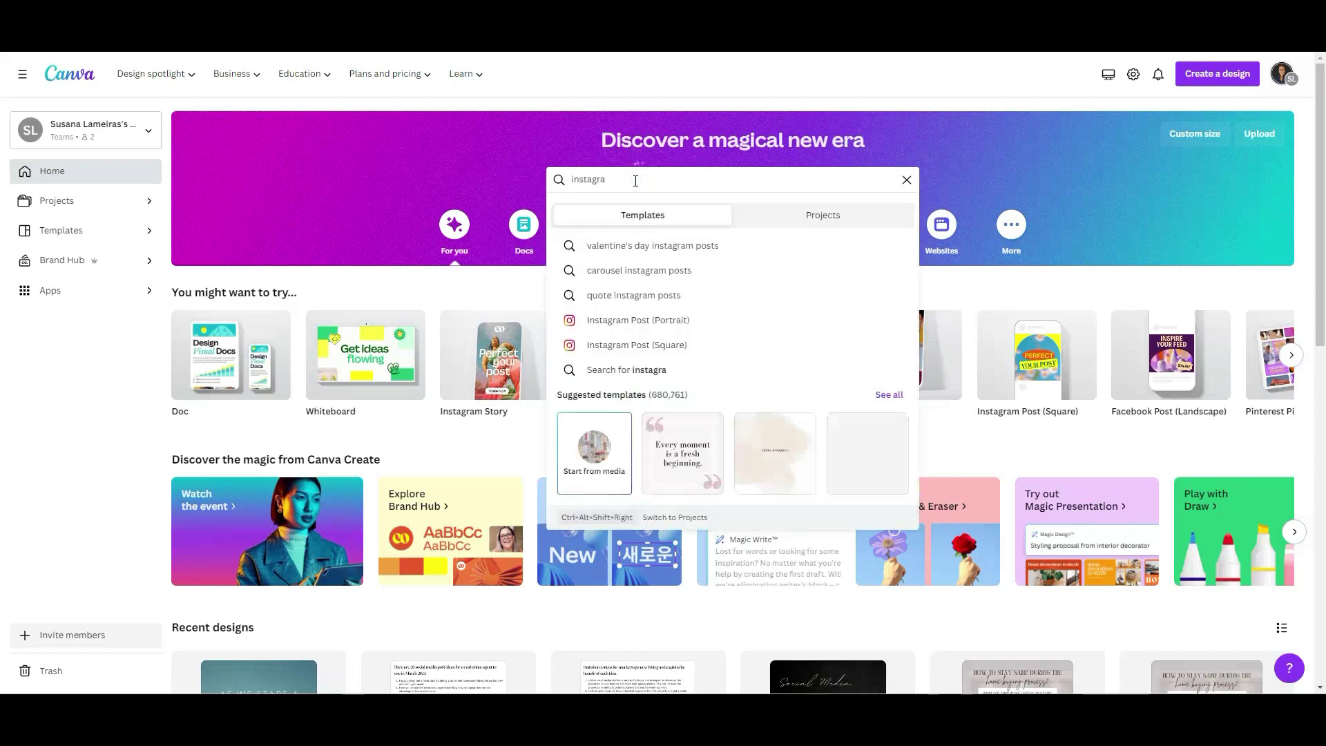
left_click(635, 347)
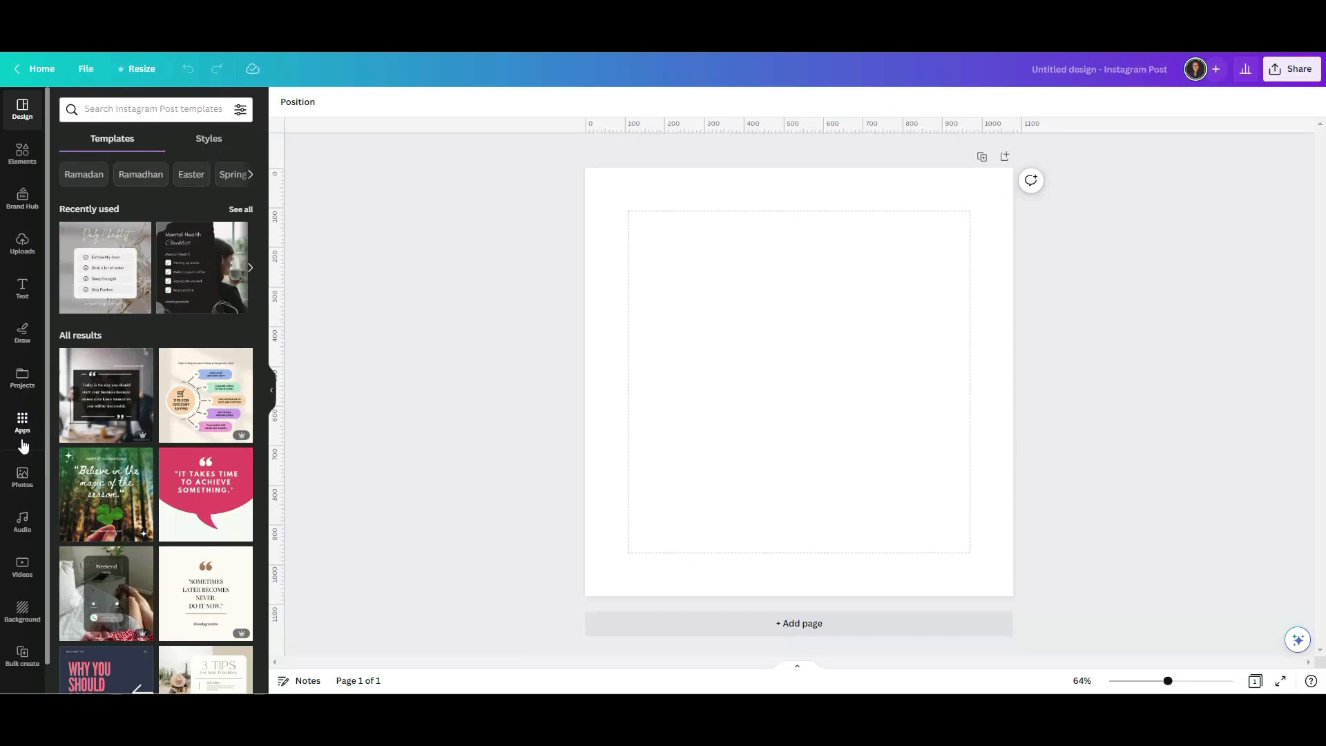
Open the Bulk create app to load the spreadsheet data with TITLE and company-name fields.
left_click(22, 421)
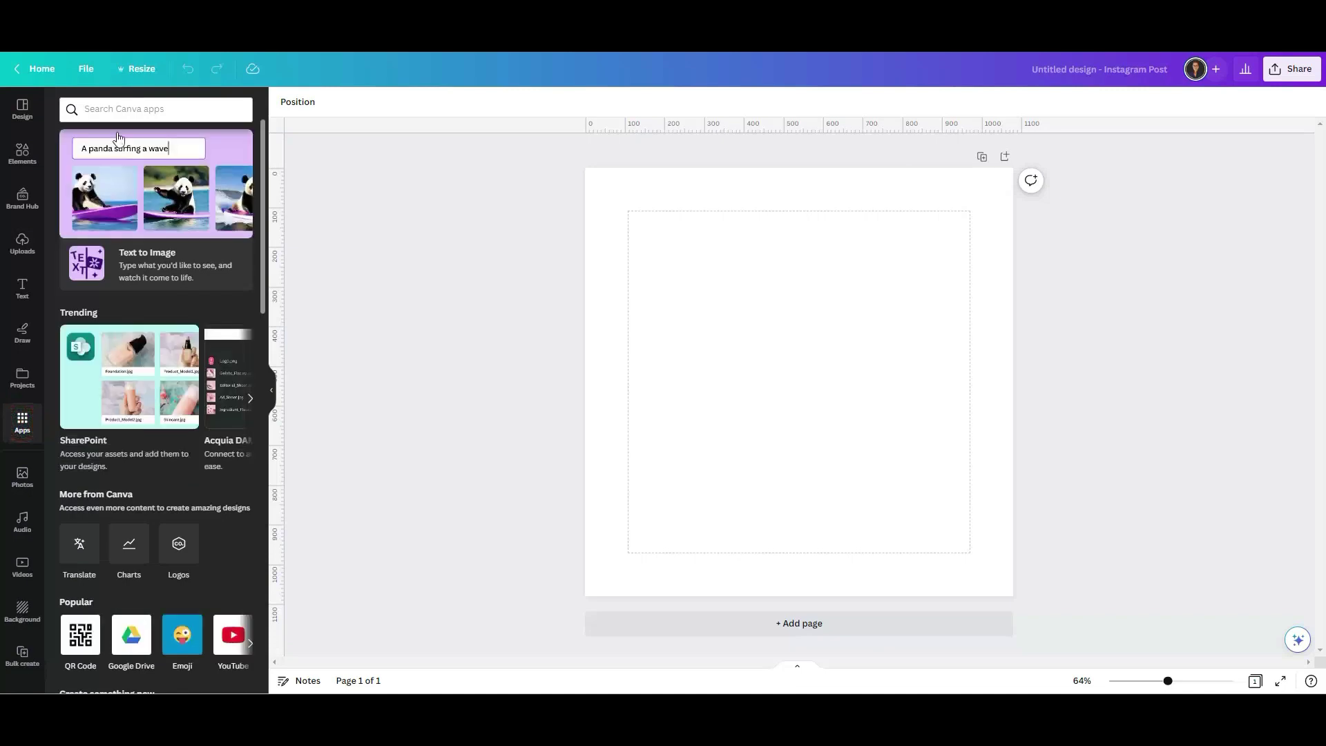
left_click(124, 109)
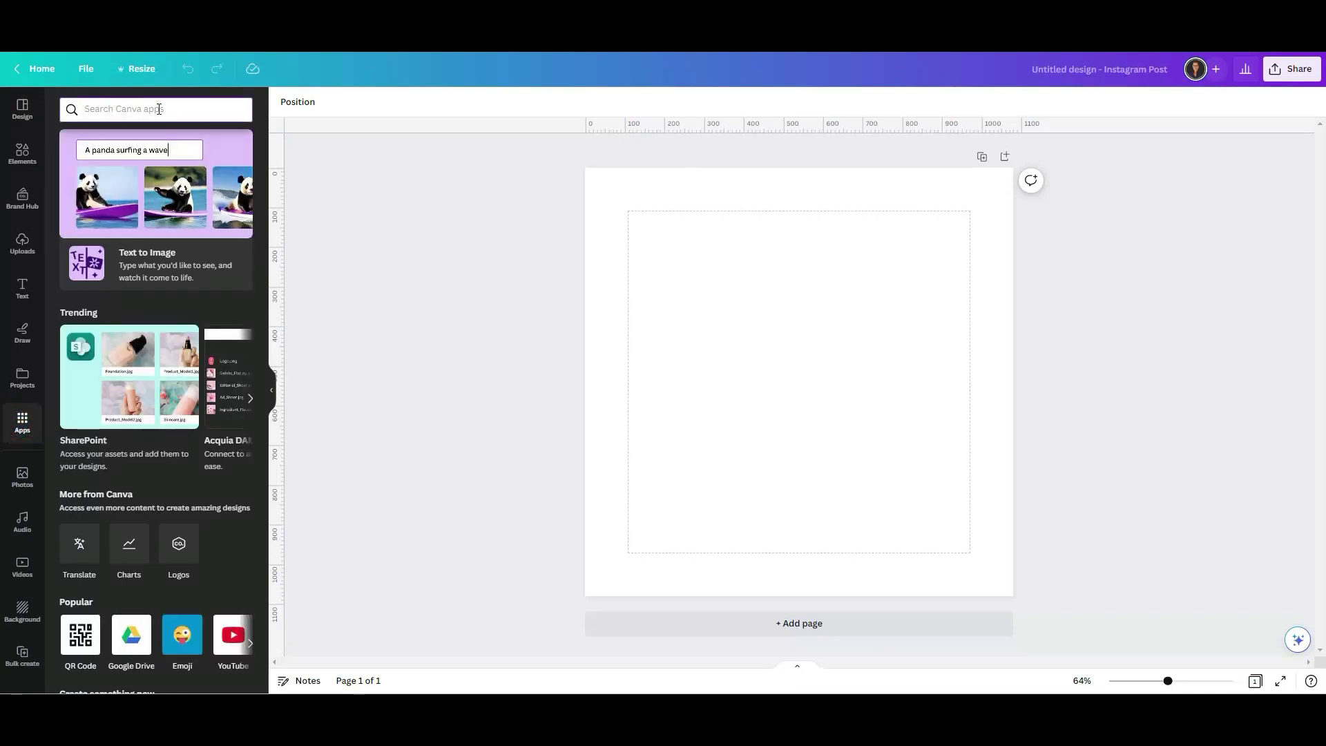
left_click(154, 110)
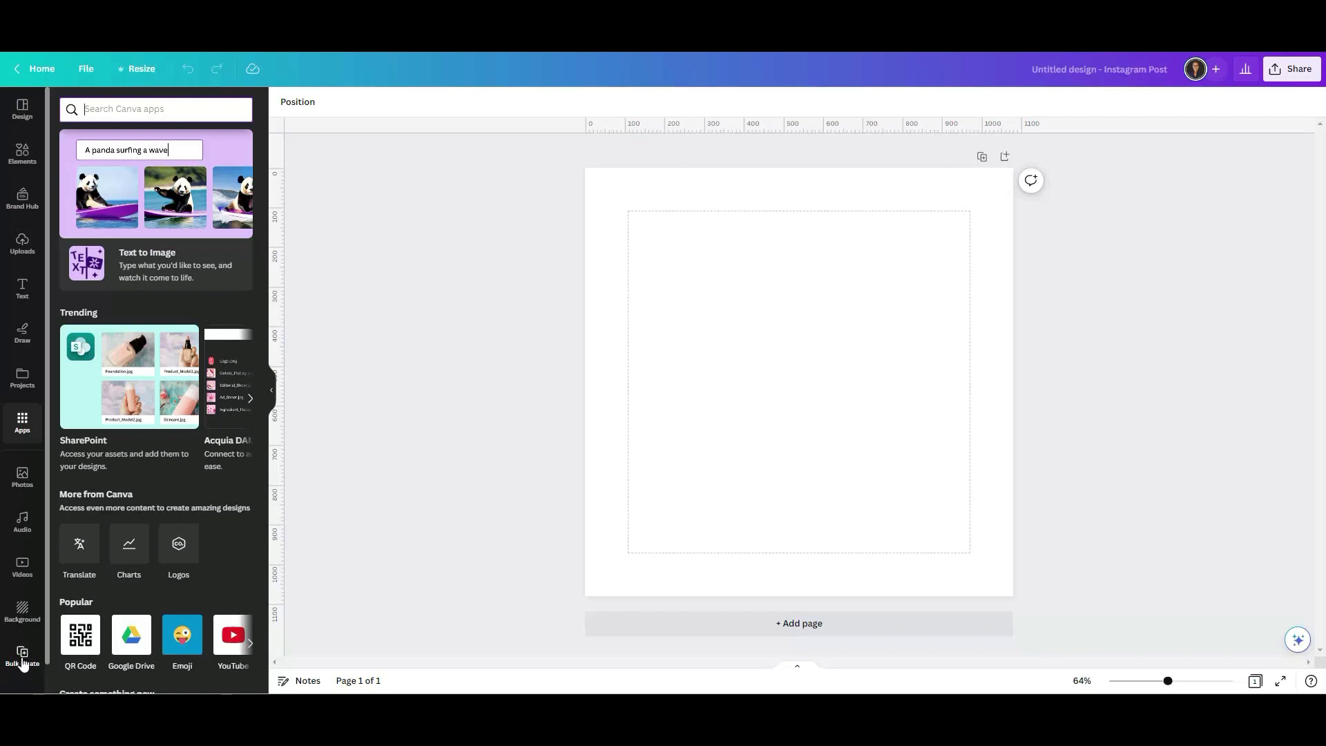
left_click(23, 659)
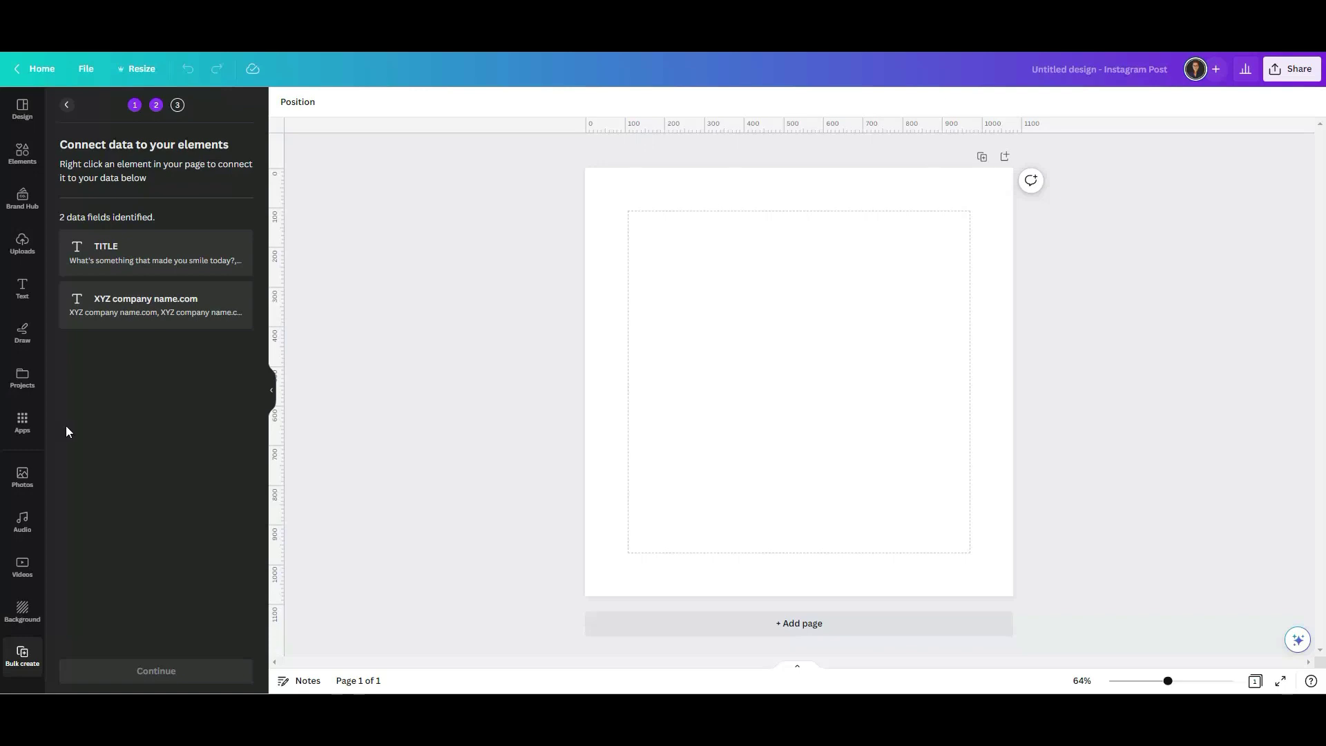
Show Canva's Photos library beside the blank Instagram post.
left_click(22, 476)
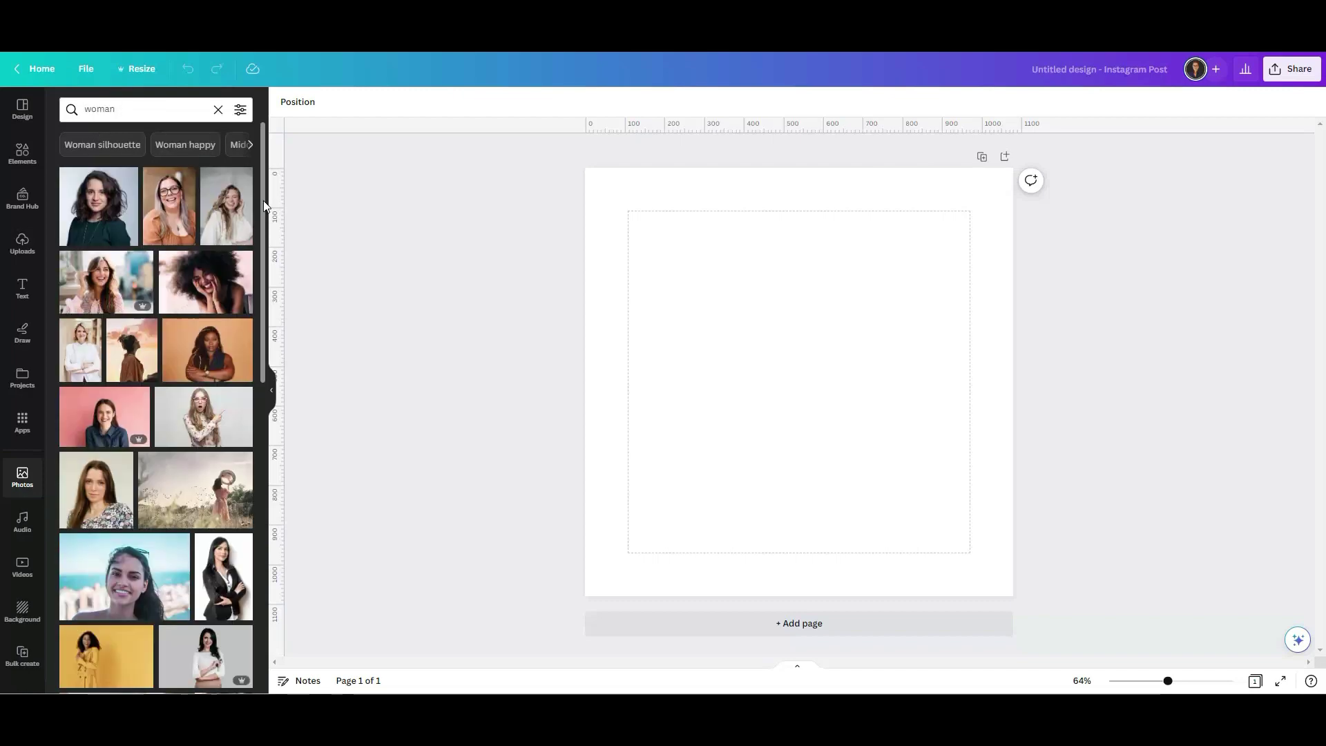
Add the white-blazer woman photo, shrink it, and place it in the post's bottom-left corner.
scroll(263, 200, "down", 10)
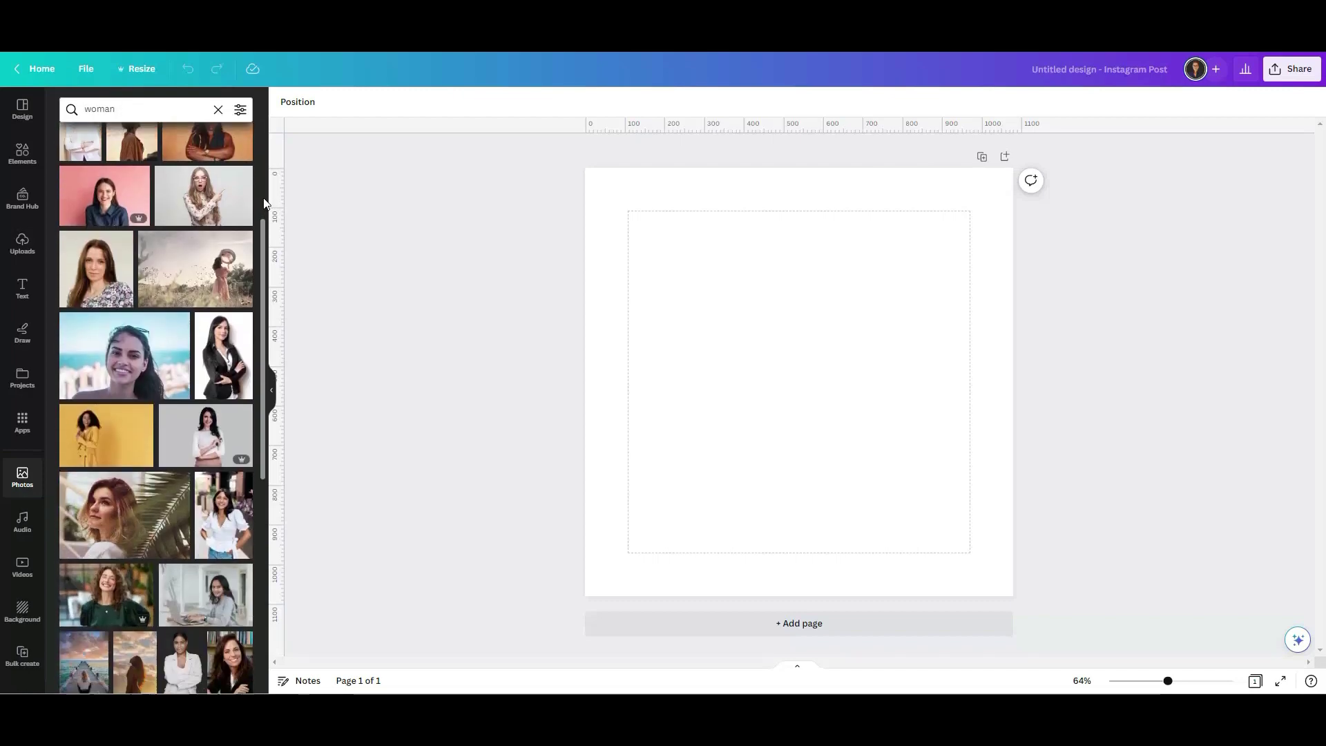
scroll(264, 200, "down", 6)
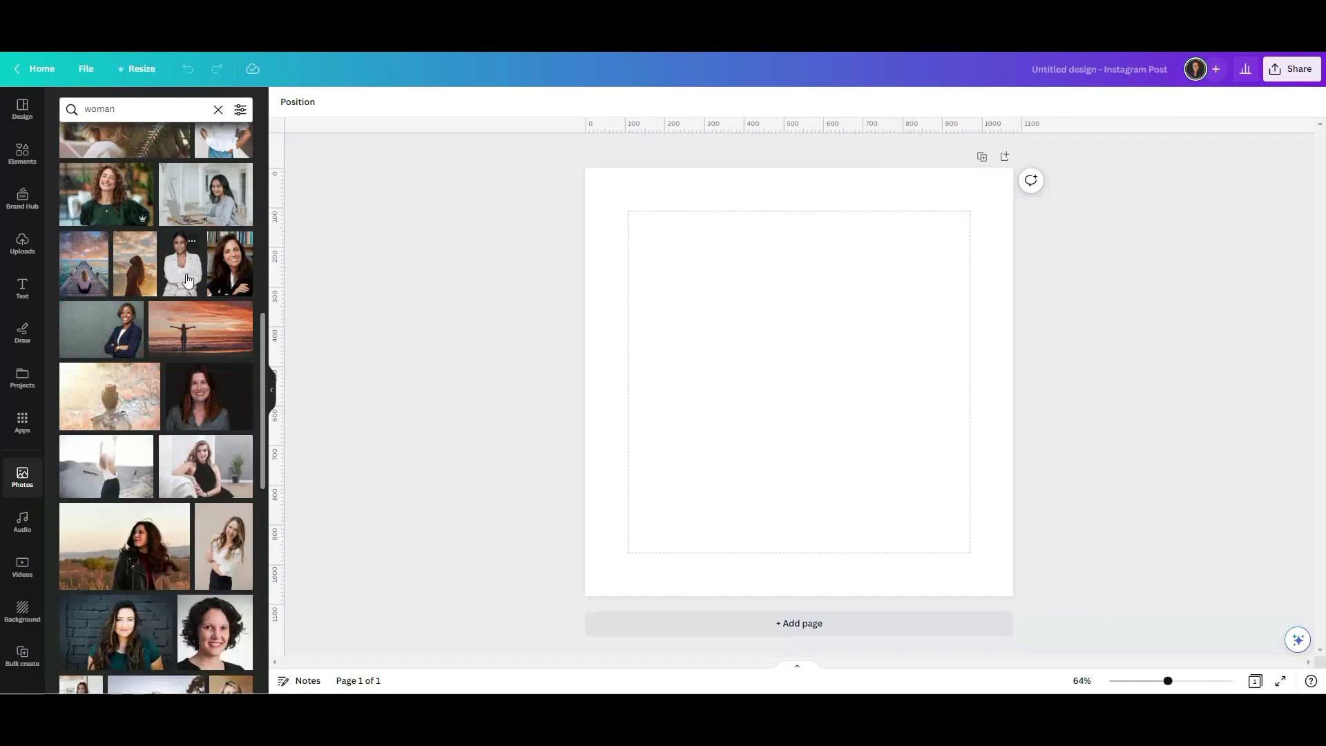
left_click(186, 282)
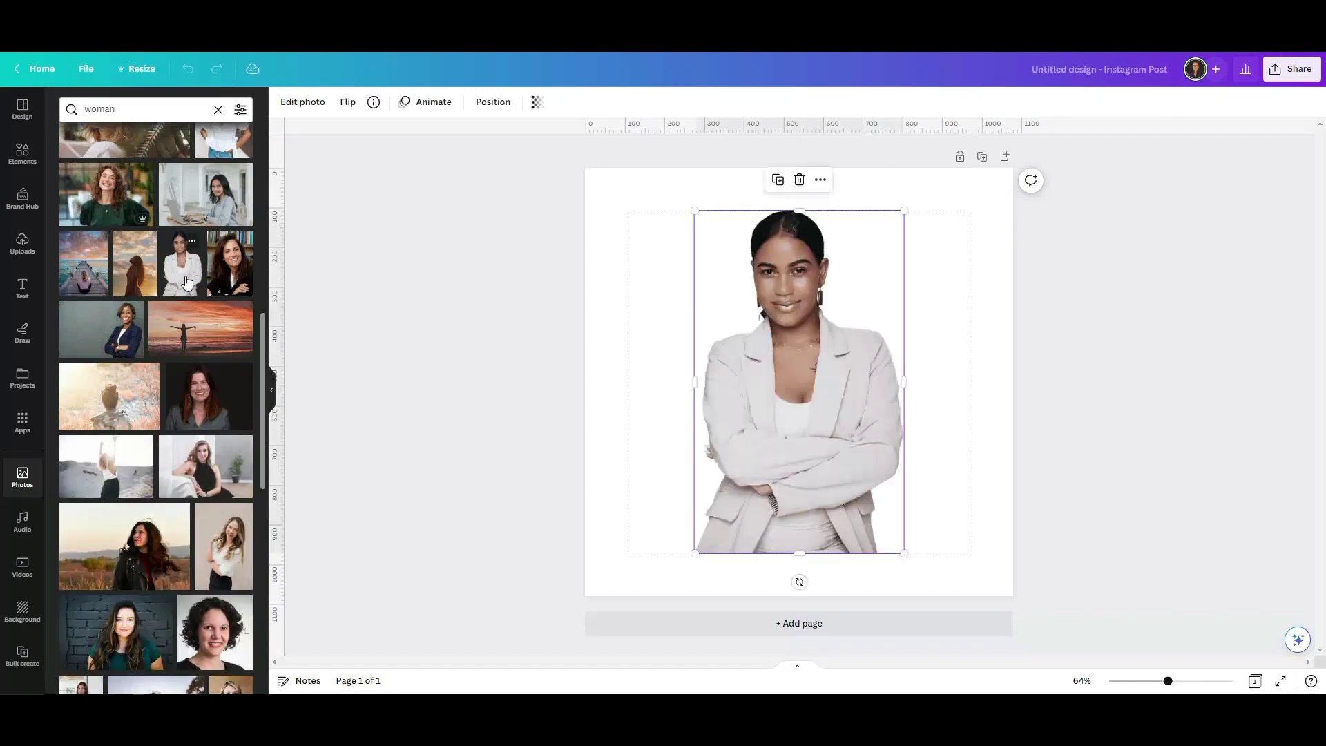
left_click_drag(902, 211, 834, 325)
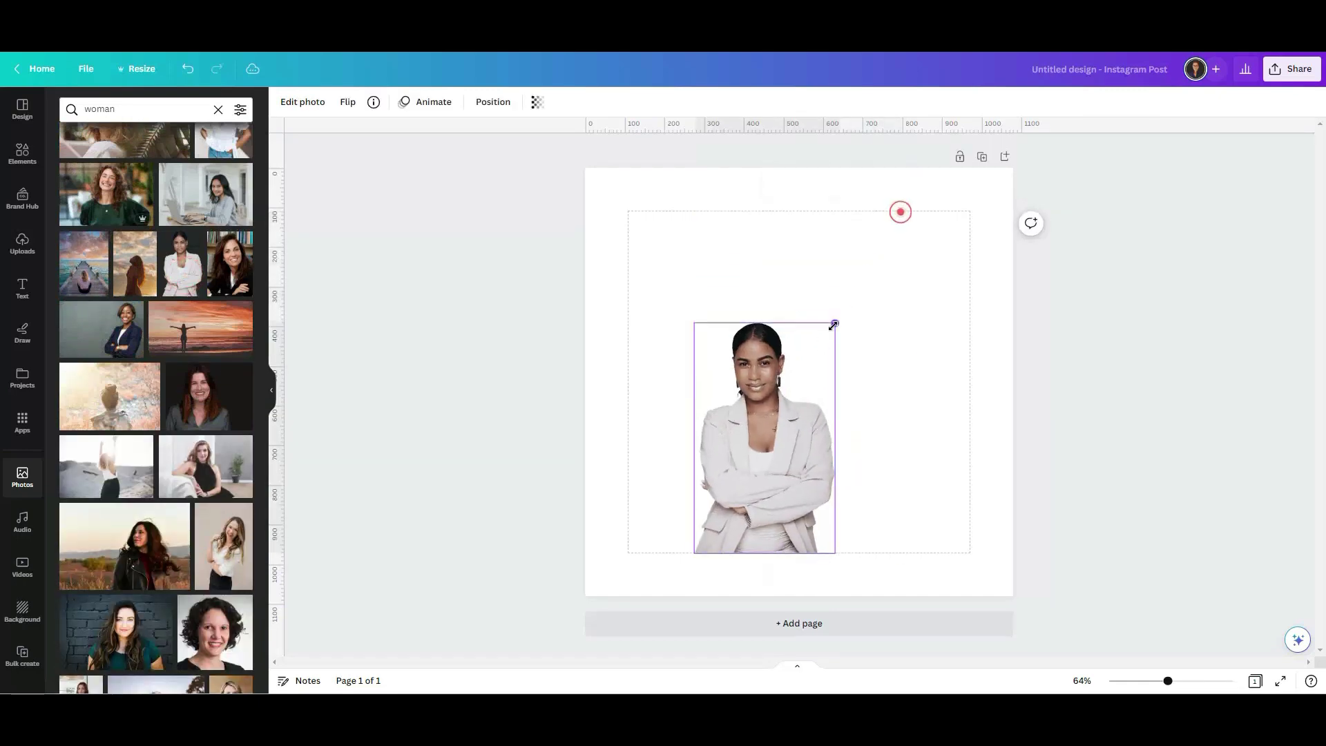
left_click_drag(769, 471, 678, 506)
left_click_drag(596, 364, 610, 389)
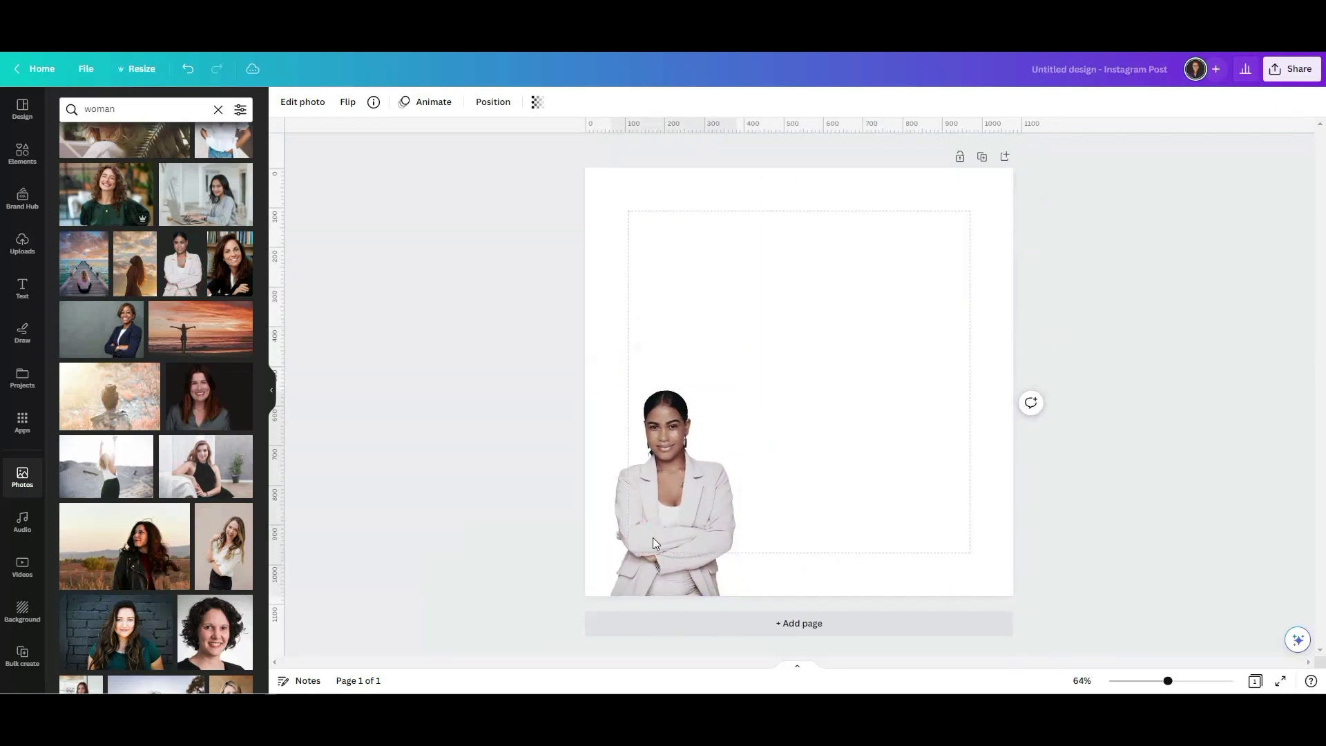
left_click(432, 432)
left_click(20, 293)
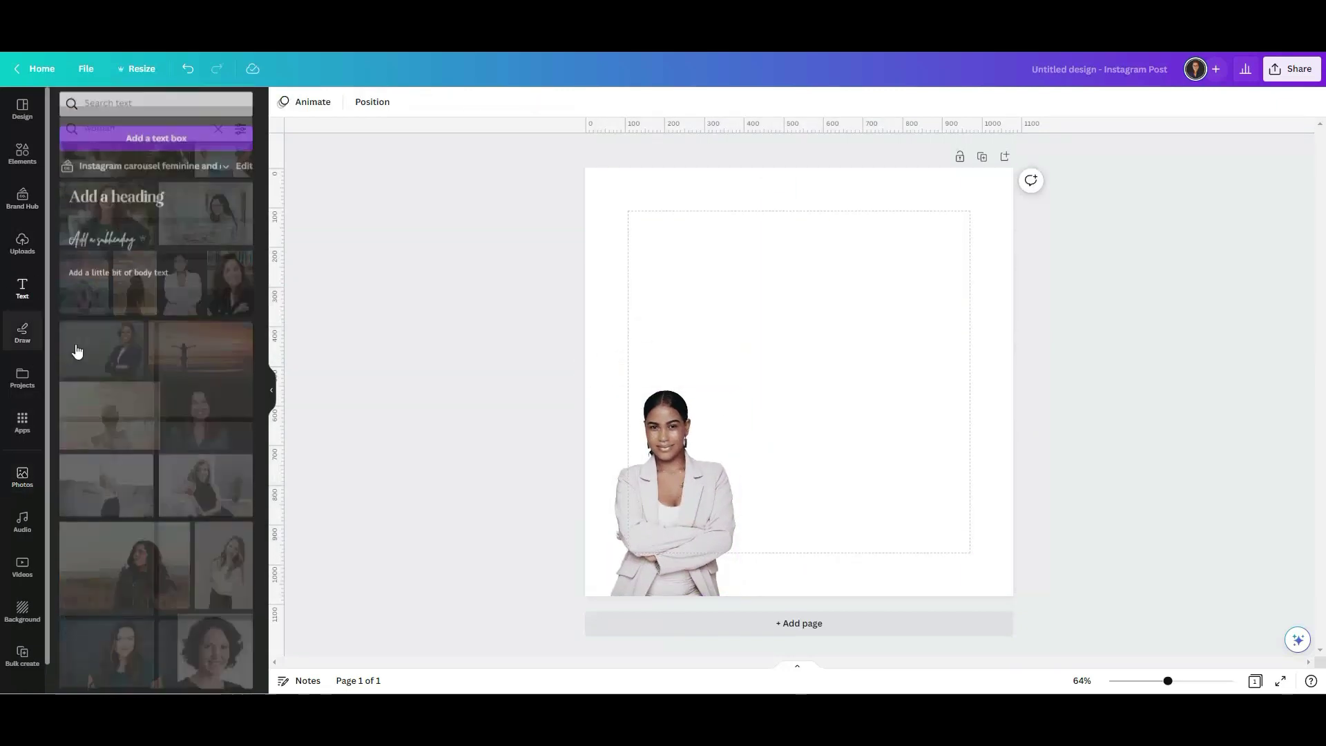
Add a heading text box with three lines: a person's name, phone number and e-mail address.
left_click(182, 206)
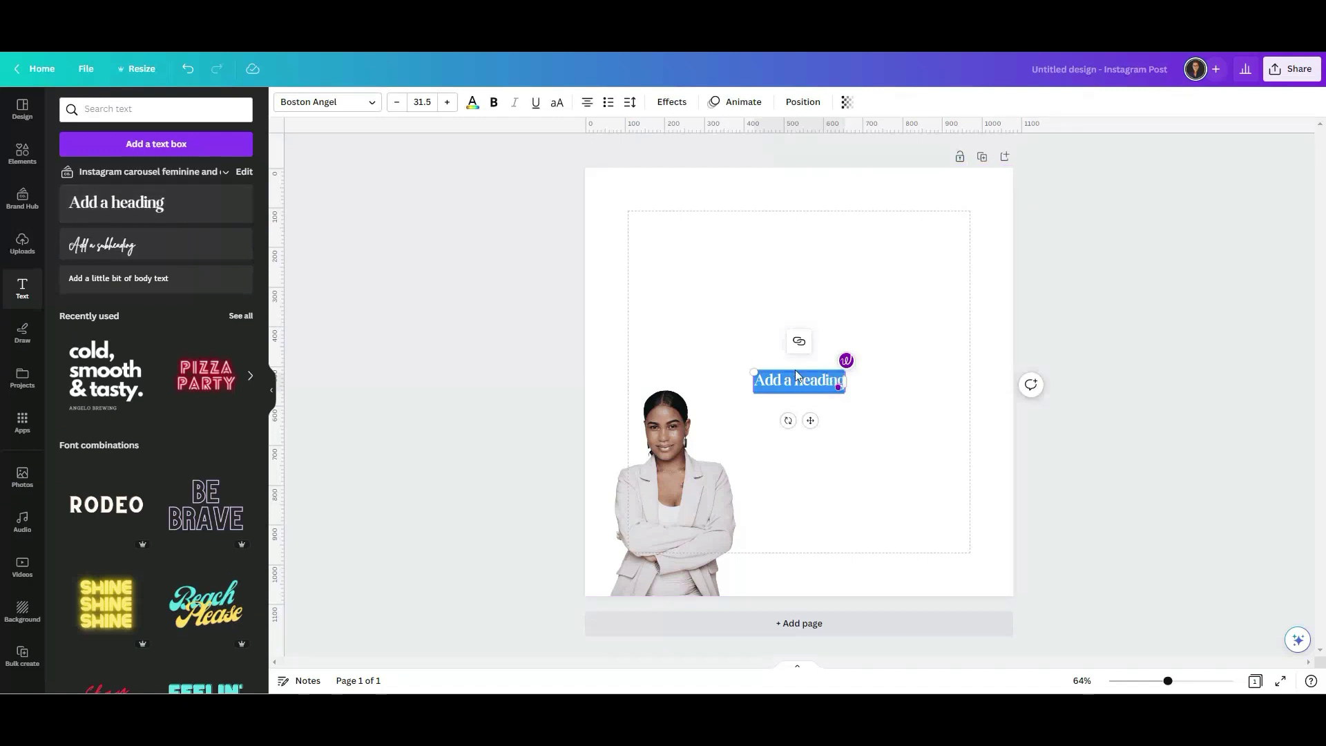
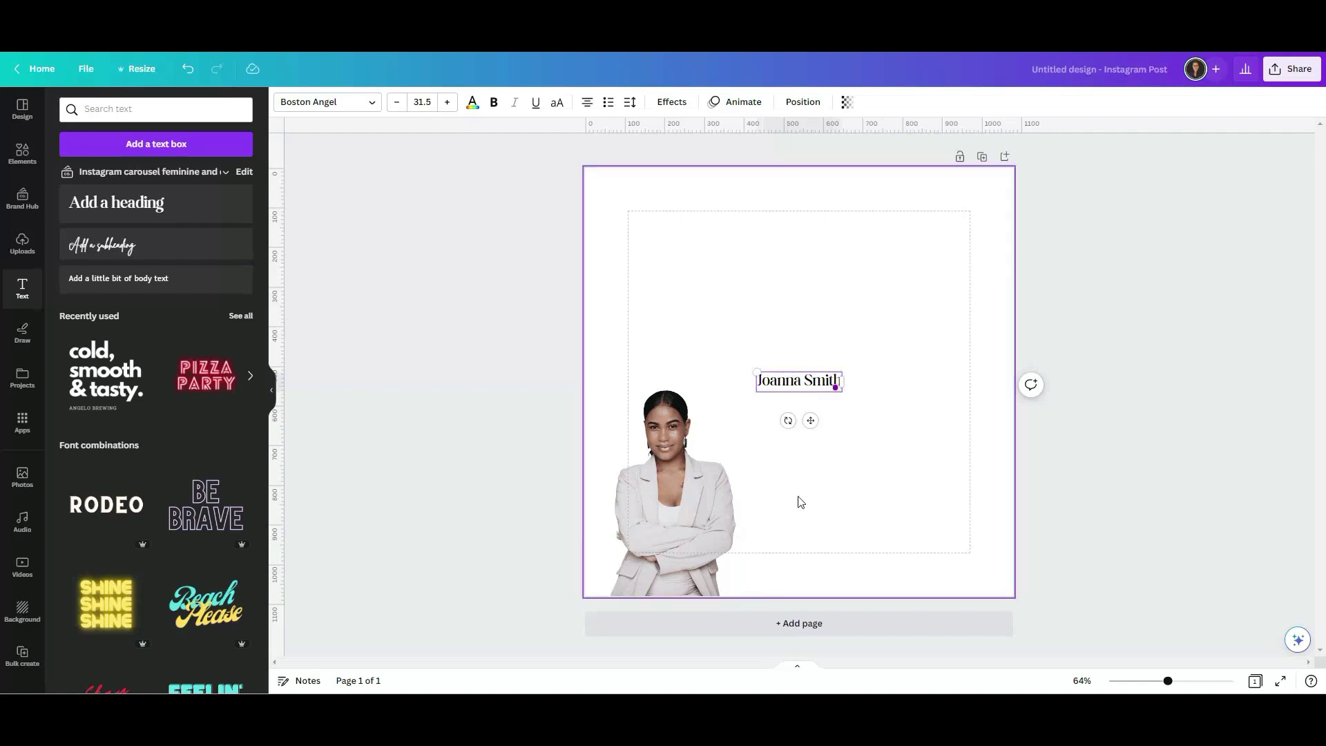
key("Return")
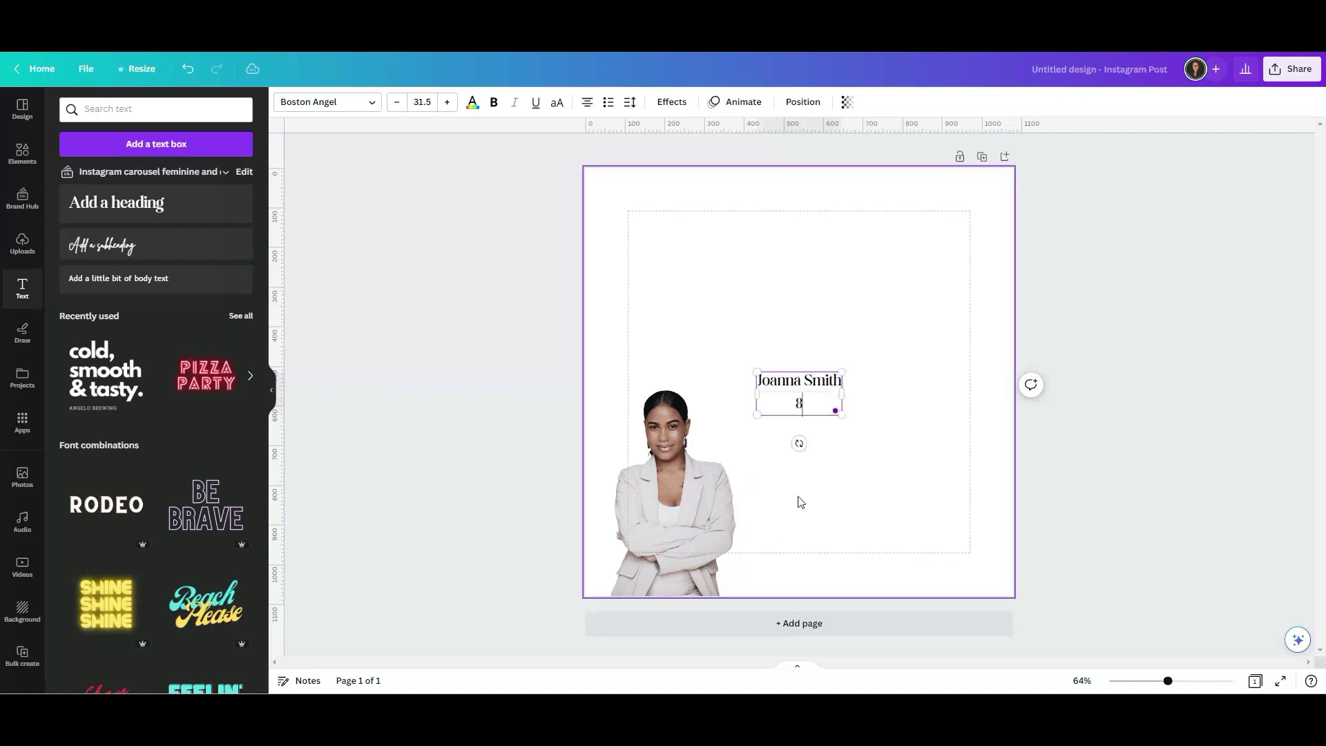
type("860.000.0000")
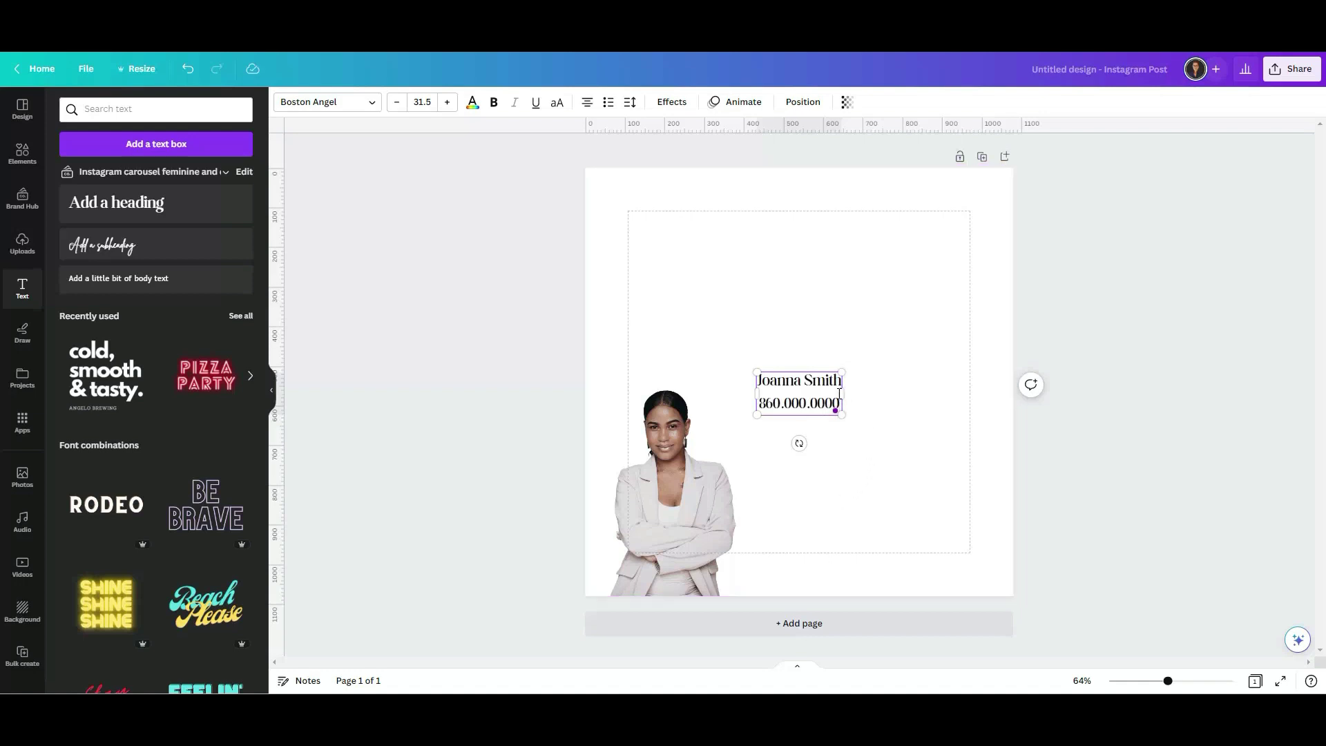
left_click_drag(842, 393, 884, 393)
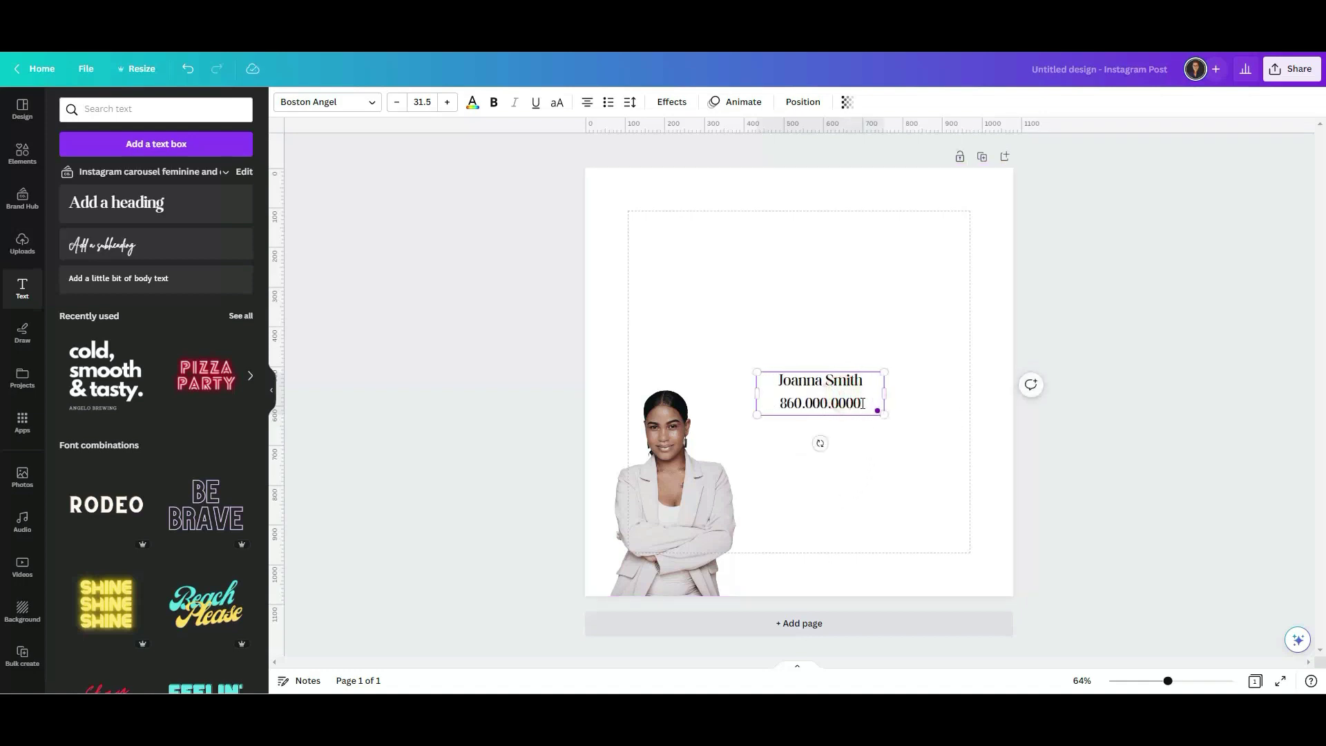
key("Return")
type("Email@")
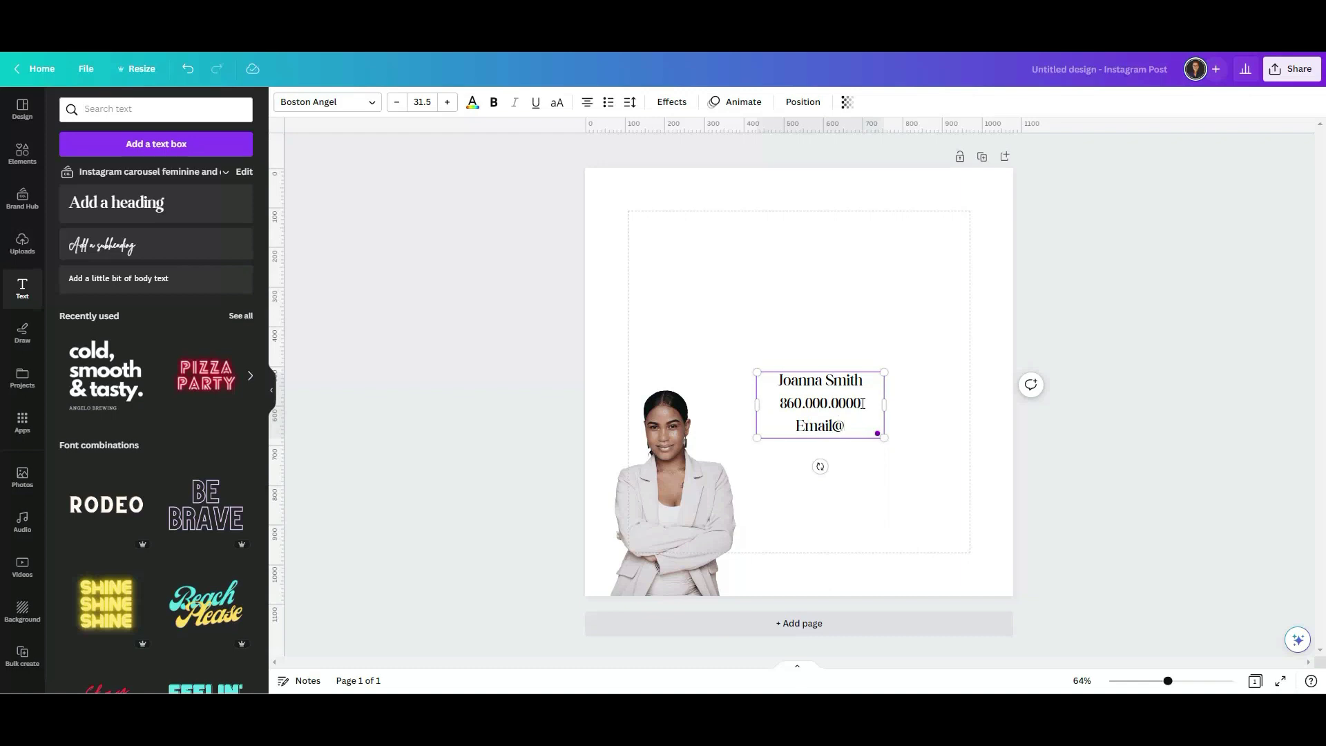
type("email.com")
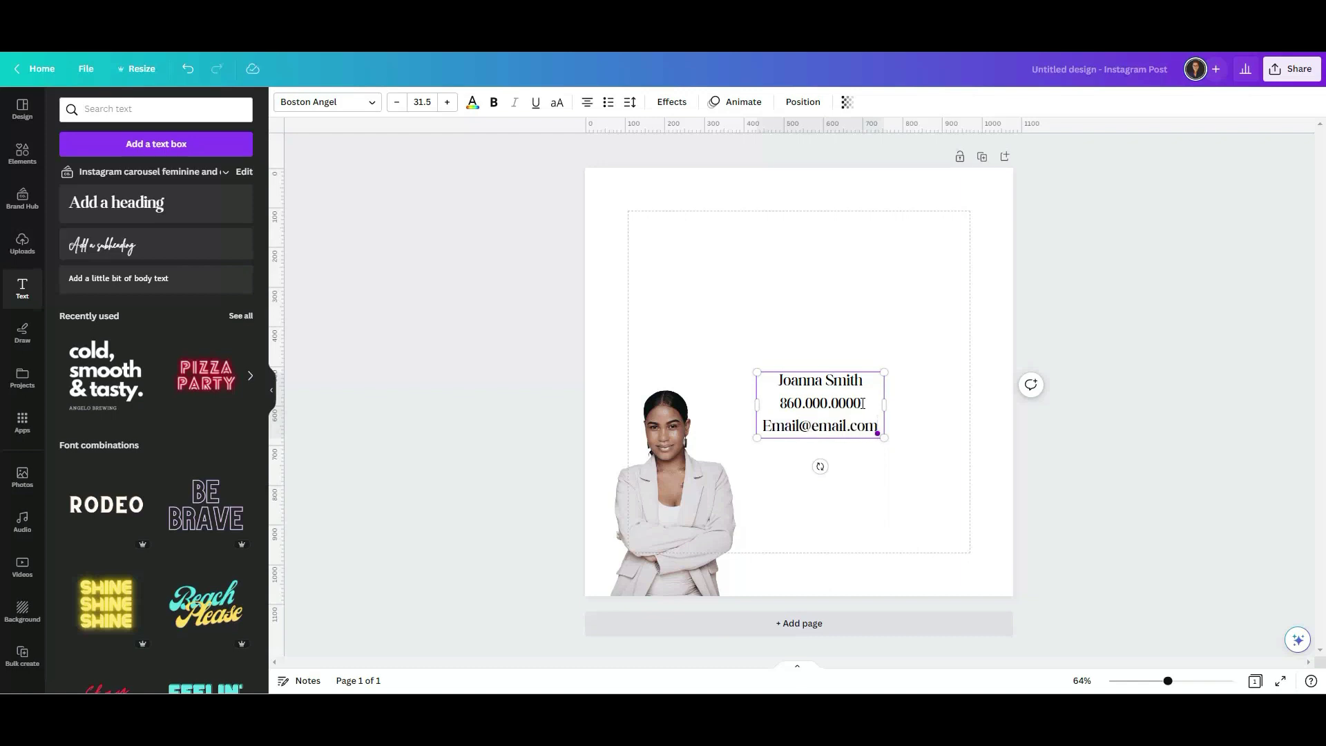
key("Escape")
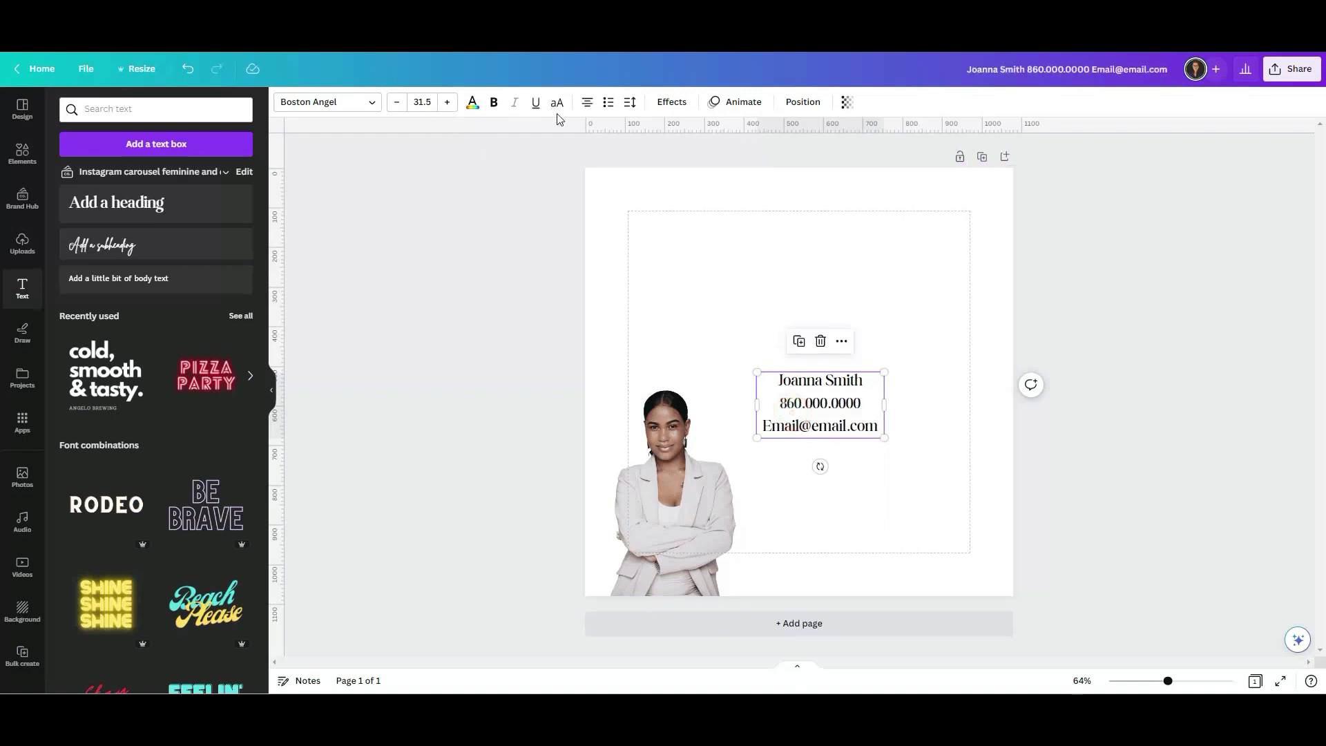
Left-align the contact lines and tighten their line spacing to 0.92.
left_click(588, 104)
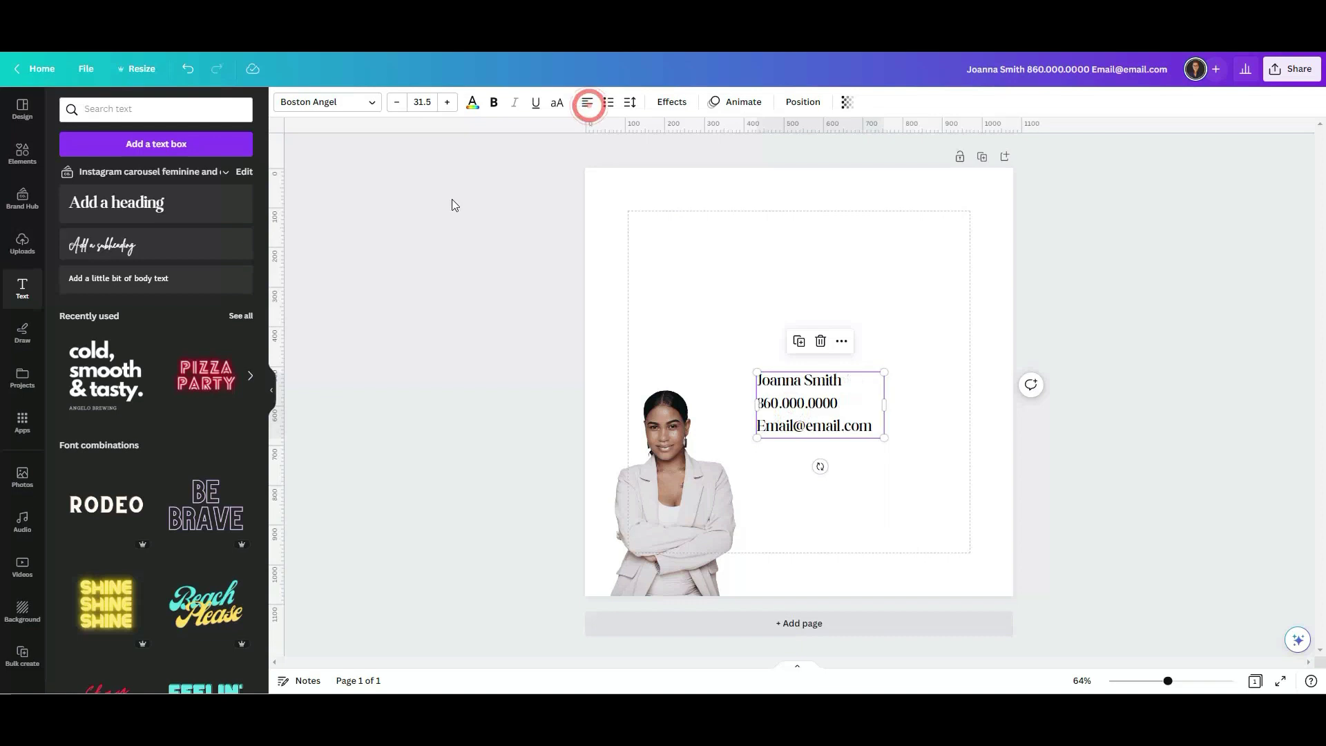
left_click(629, 104)
left_click_drag(703, 193, 671, 195)
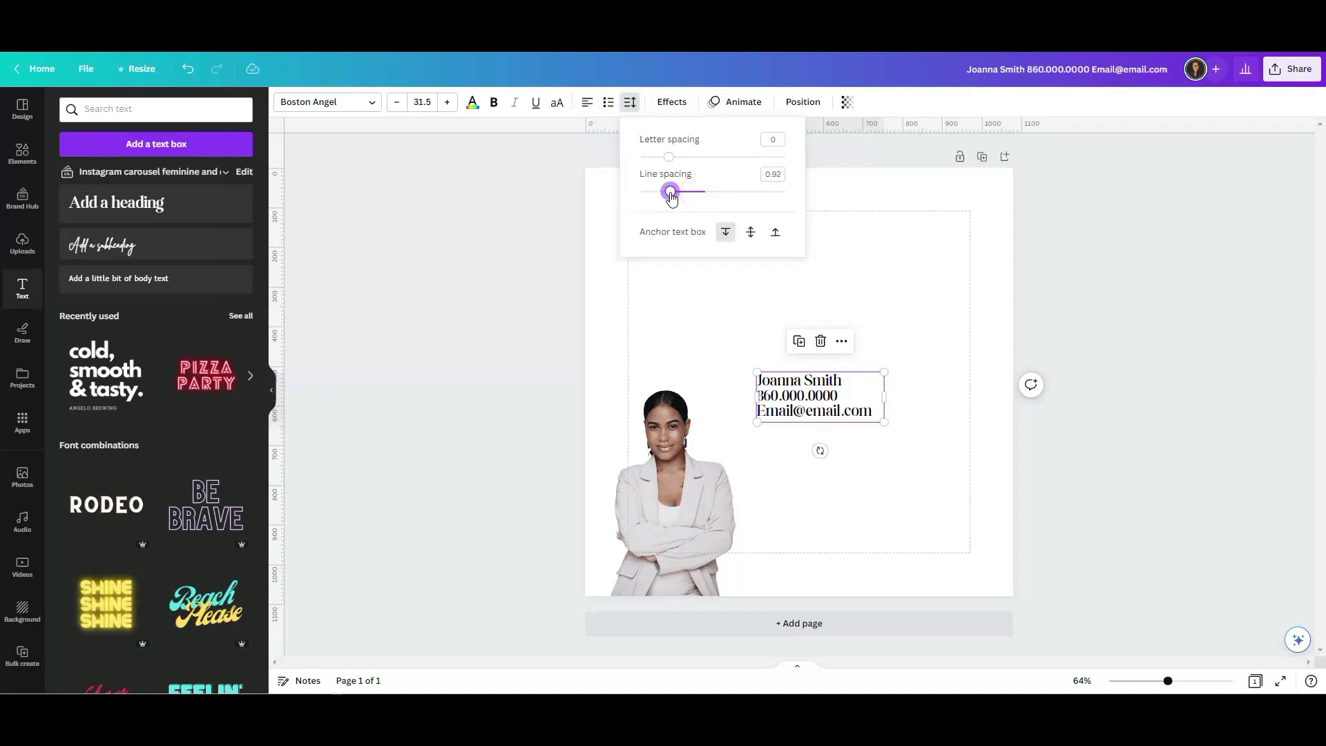
left_click(577, 308)
left_click(752, 331)
Set the contact text to Helios Extended at size 20 in a wider box.
left_click(810, 413)
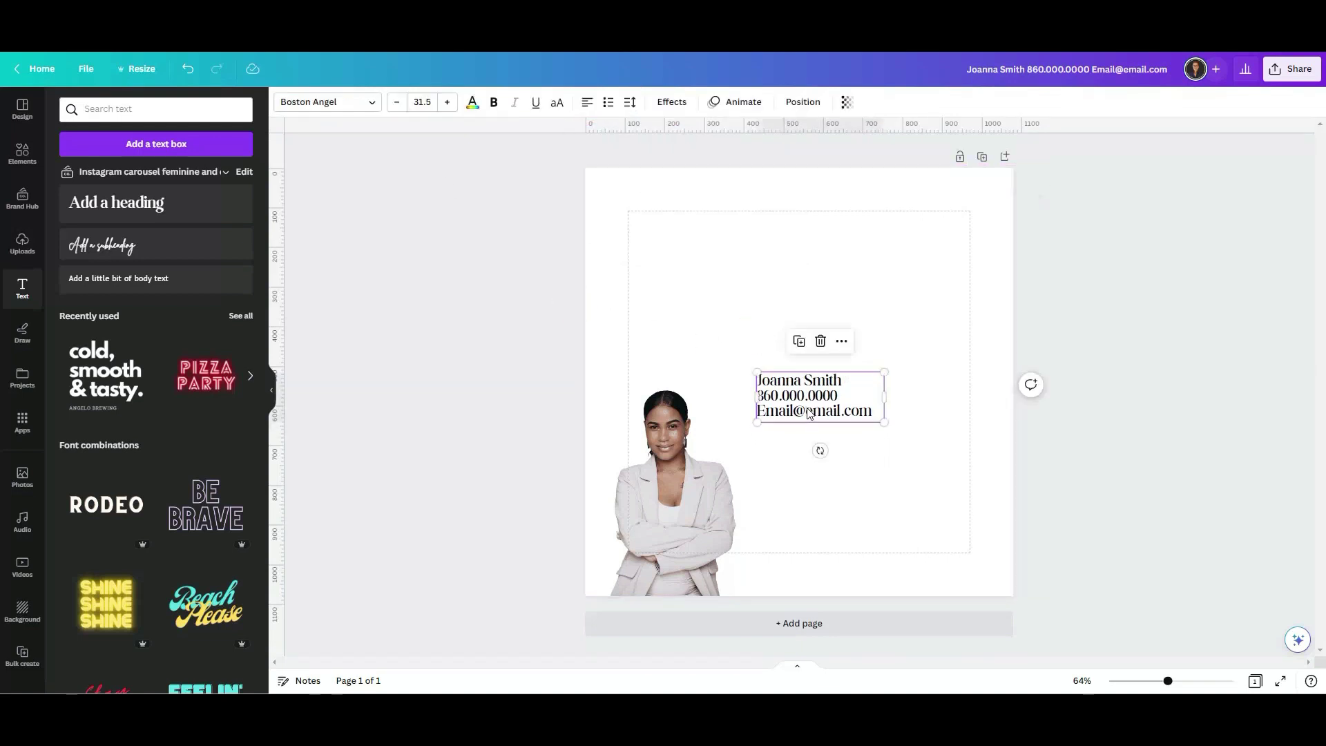
left_click(359, 102)
left_click(155, 268)
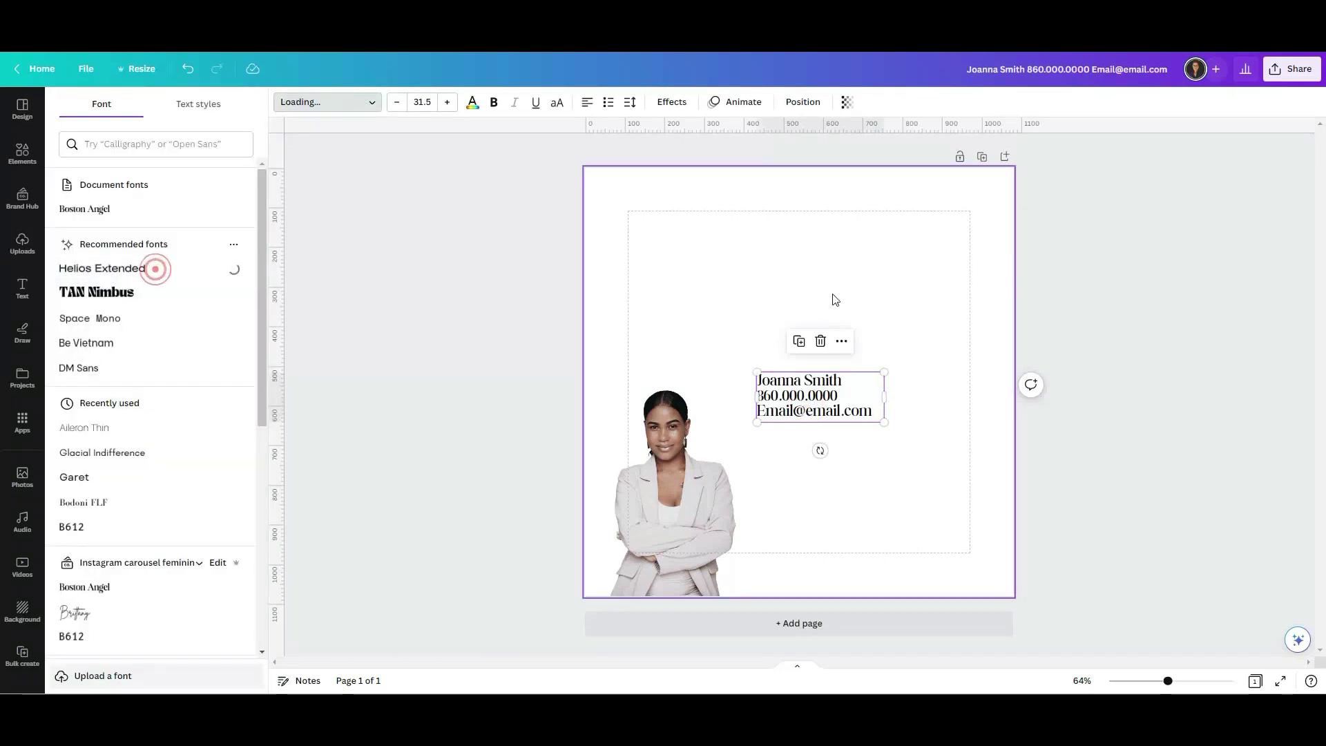
left_click(749, 287)
left_click(851, 408)
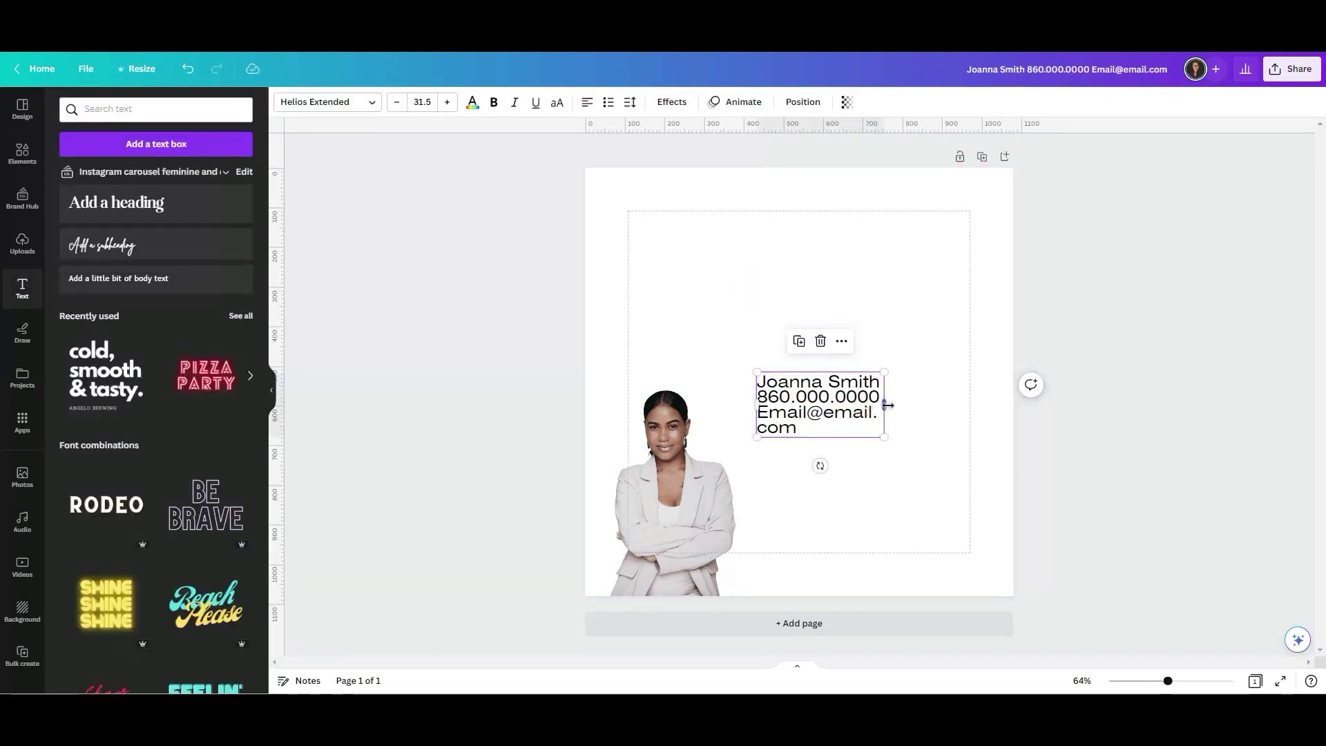
left_click_drag(887, 406, 878, 392)
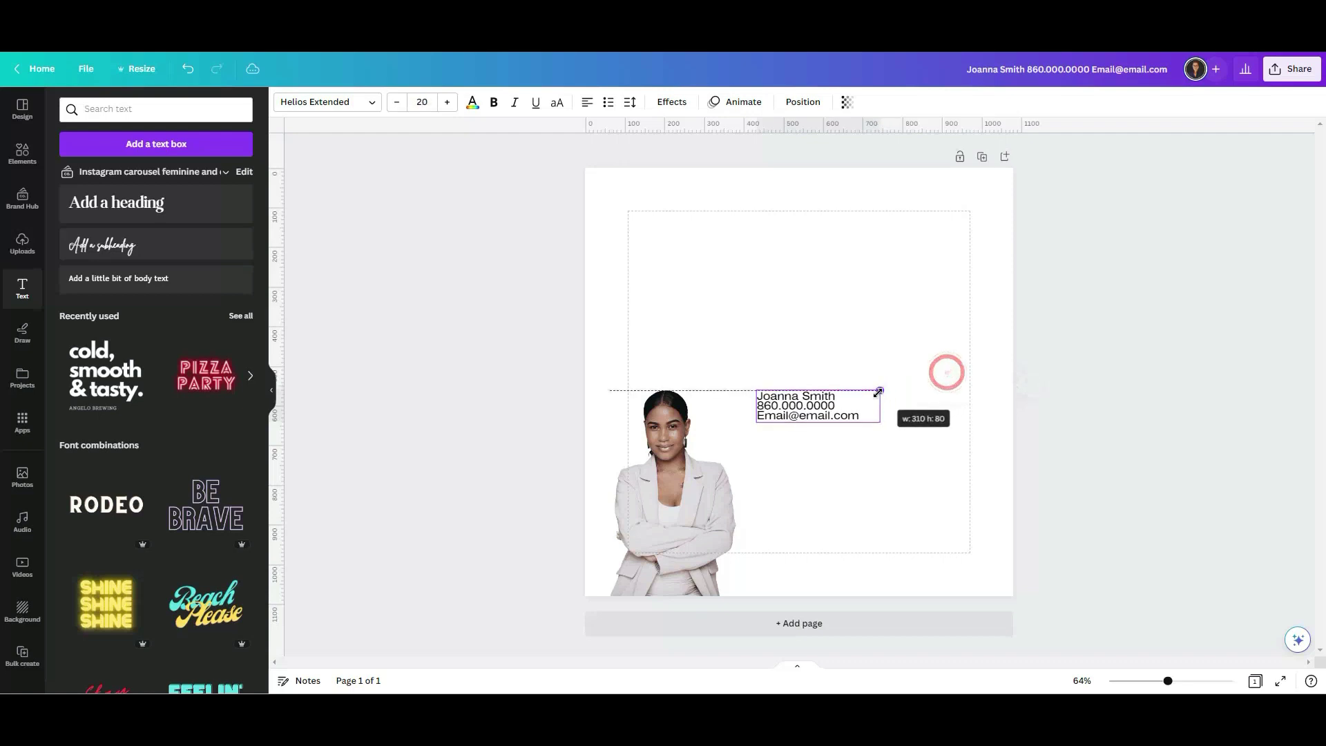
Spread the contact lines further apart and move the block down near the bottom edge.
left_click(630, 102)
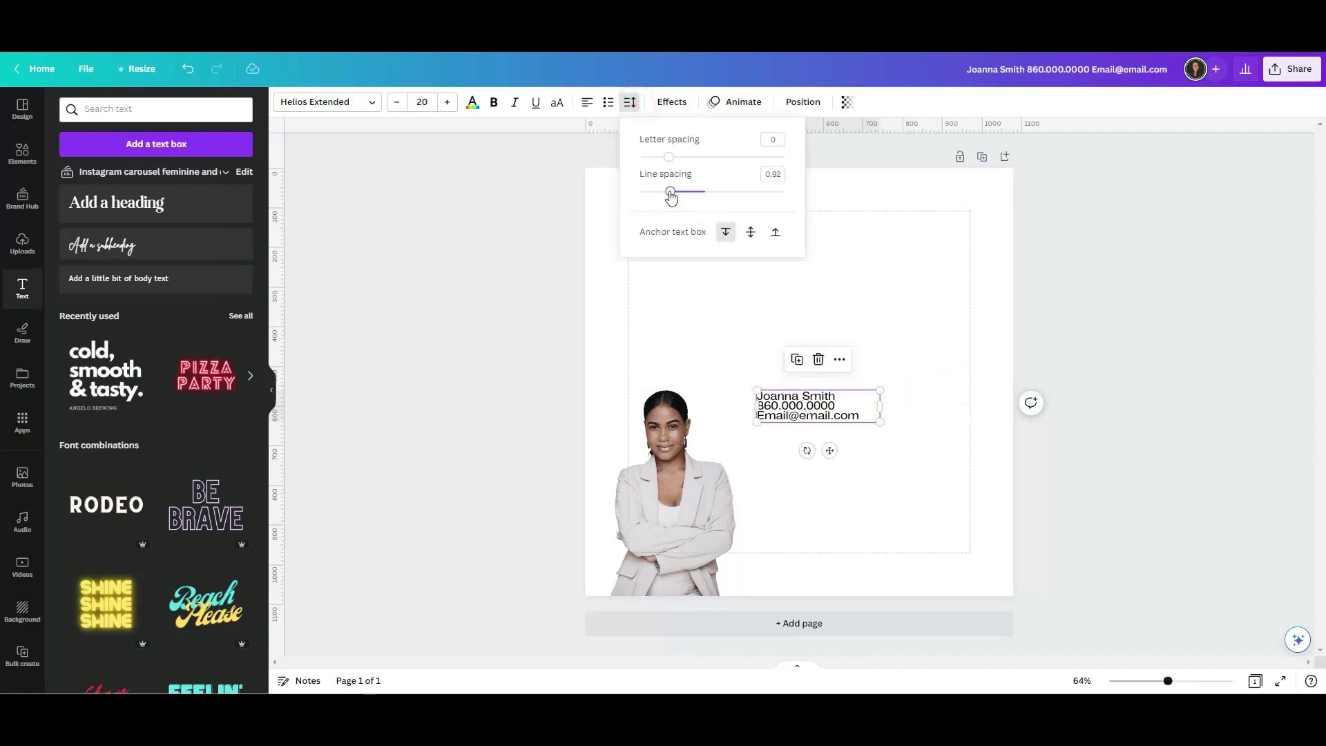
left_click_drag(670, 196, 698, 191)
left_click(856, 314)
left_click_drag(809, 407, 797, 582)
left_click(540, 516)
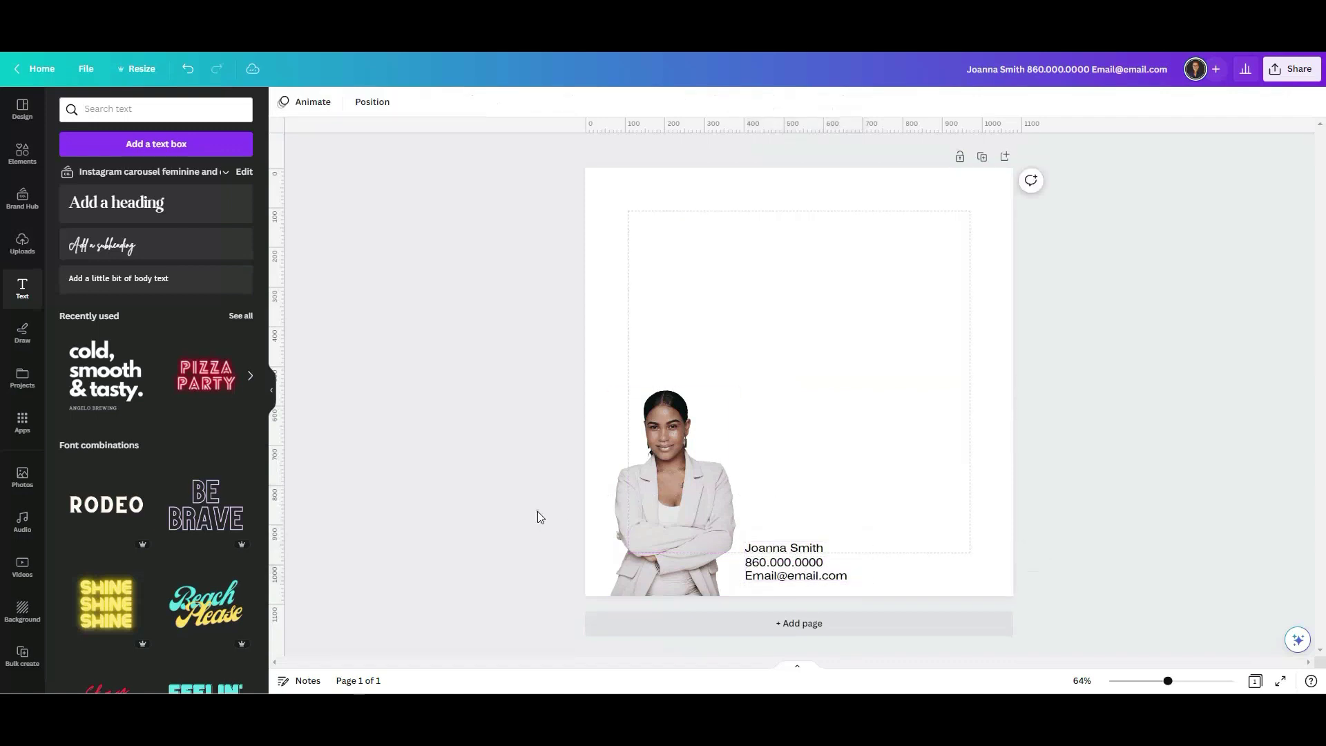
mouse_move(147, 474)
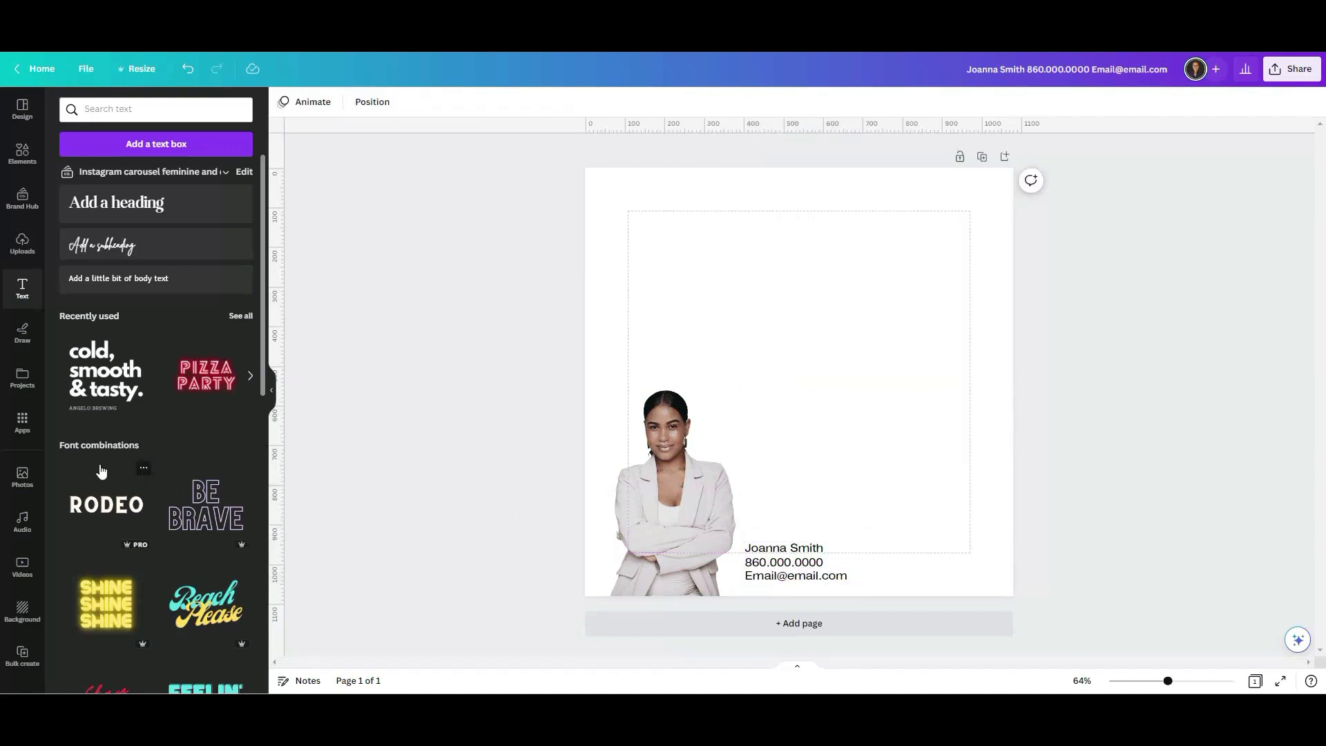
left_click(13, 159)
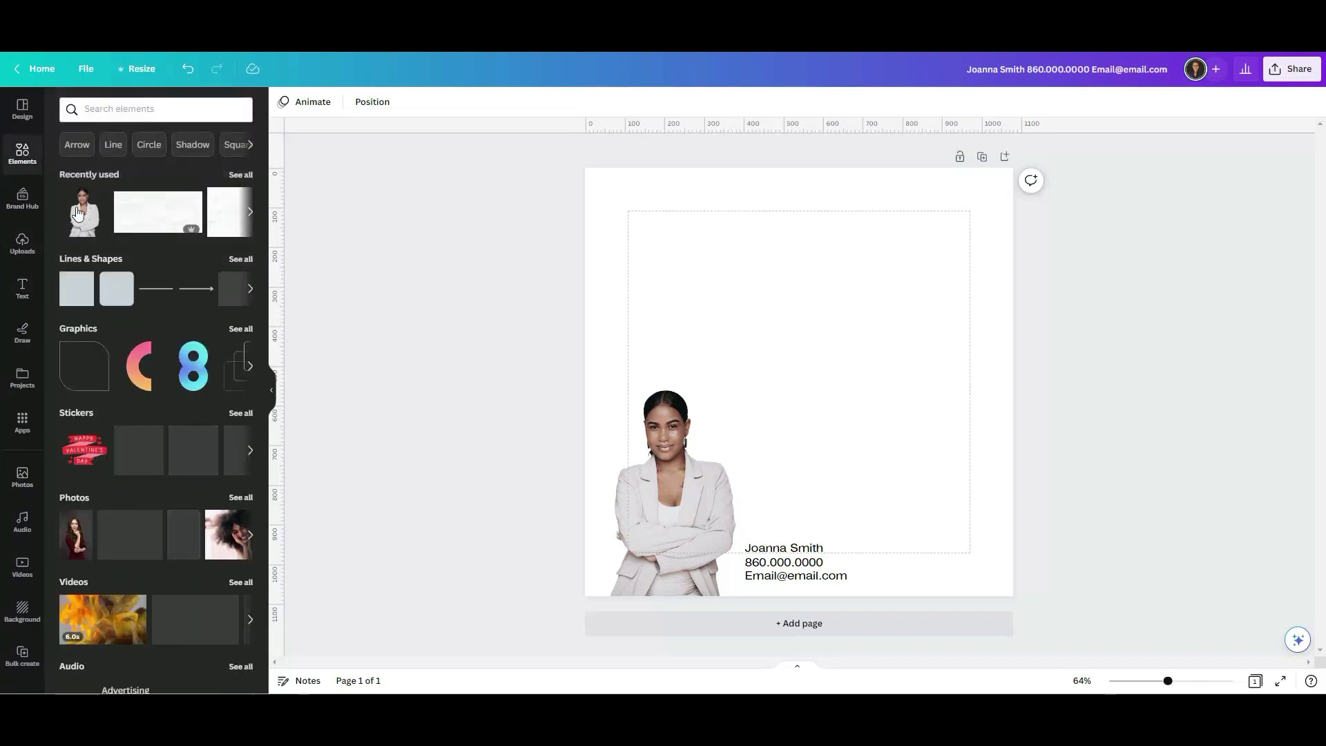
Add a brown square shape, shrink it, and place it at the bottom-right of the post.
mouse_move(75, 299)
left_click(75, 299)
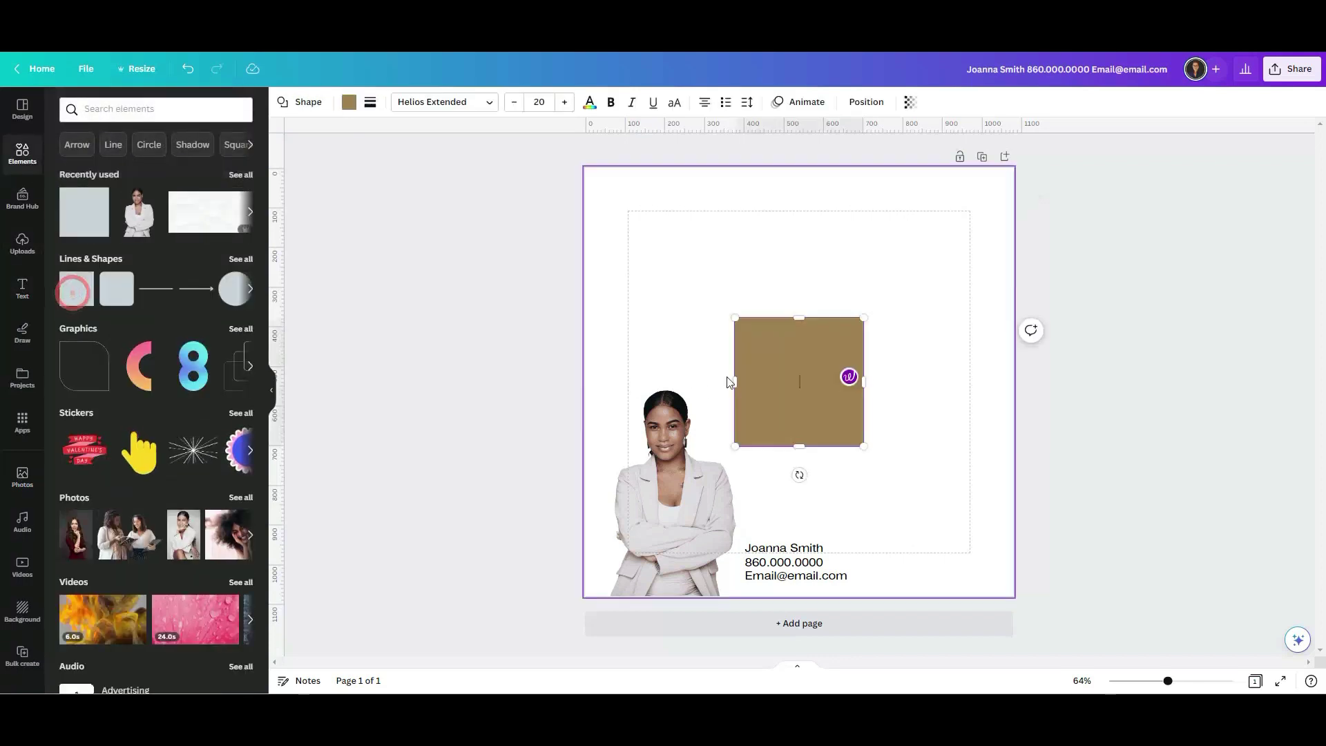
left_click_drag(735, 317, 941, 540)
left_click(841, 451)
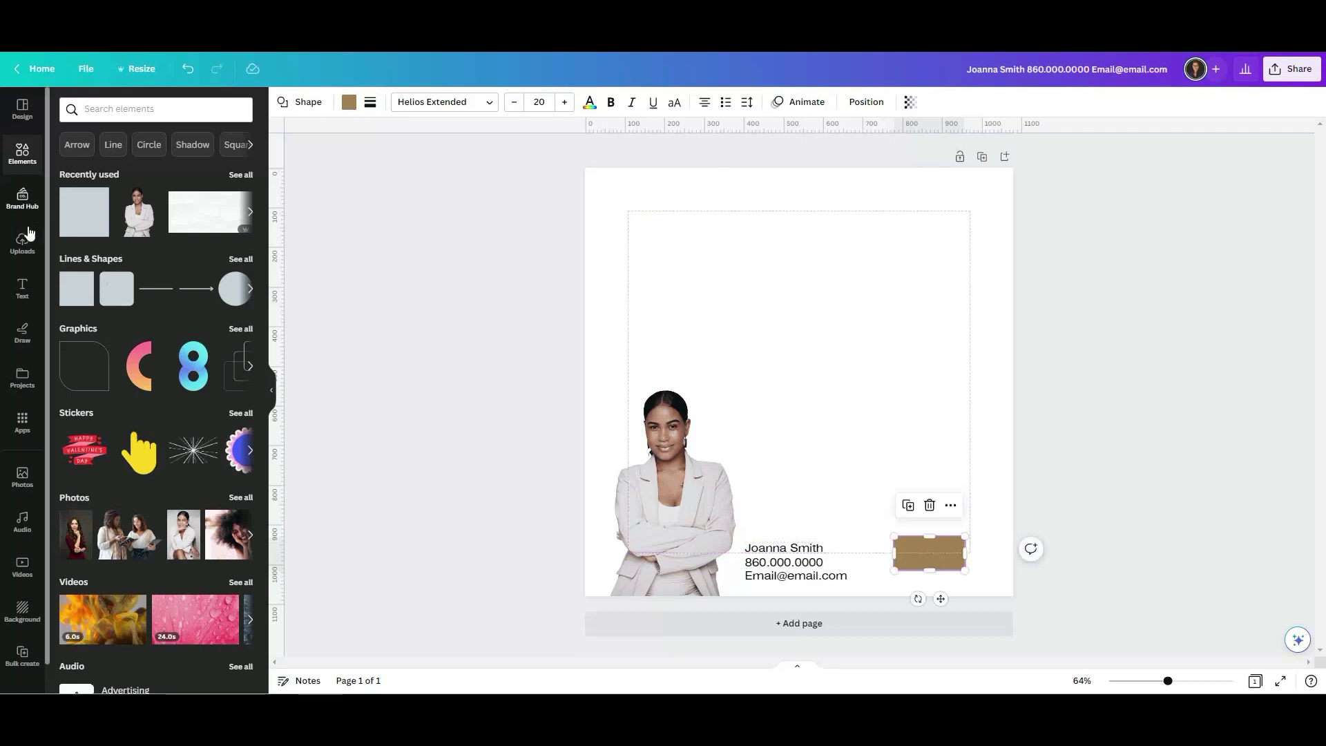
Add a body text reading LOGO and move it onto the brown rectangle.
left_click(22, 290)
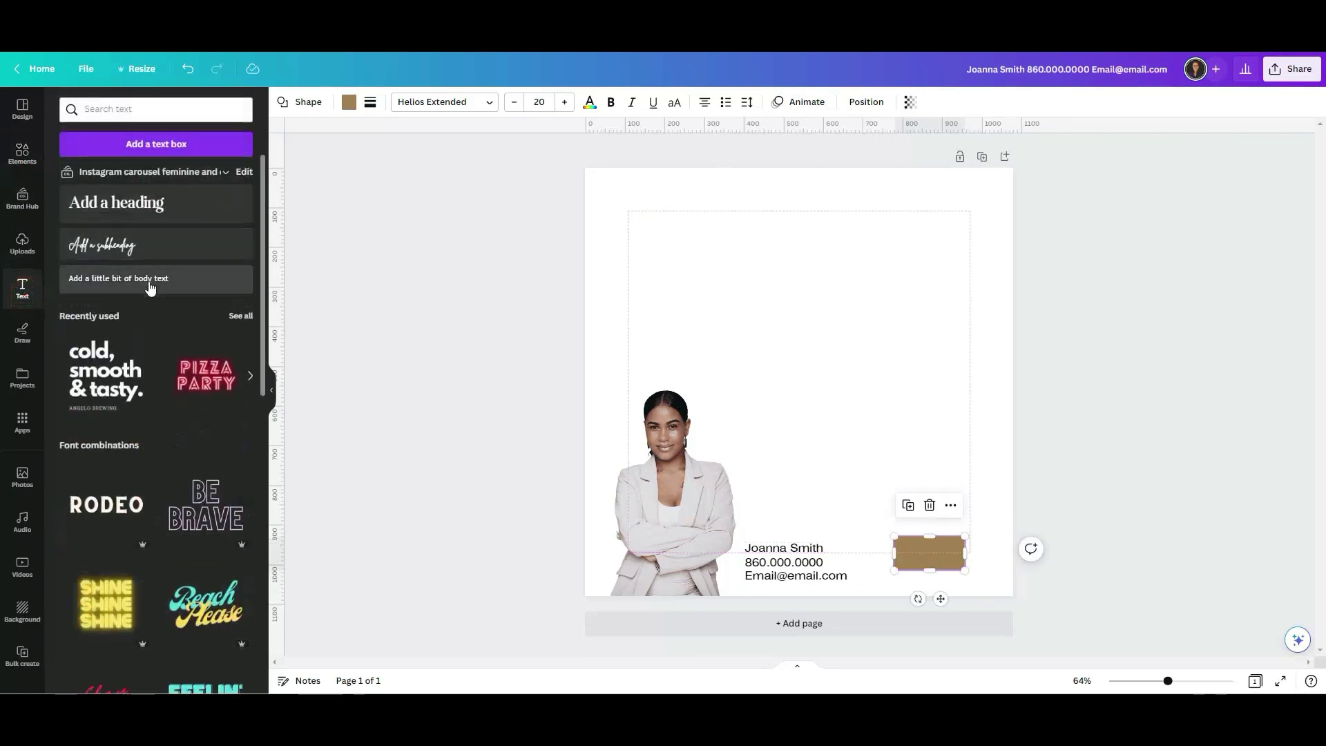
left_click(145, 277)
type("LOGO")
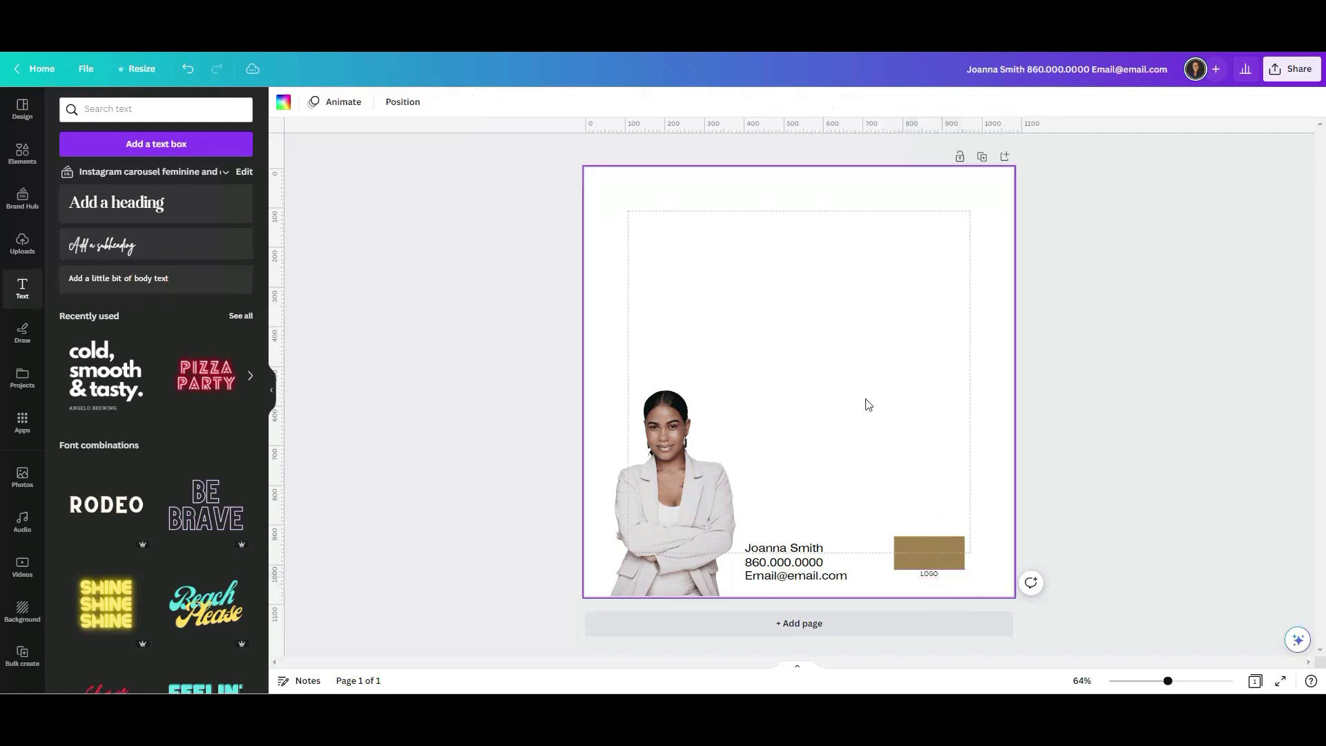
left_click(865, 399)
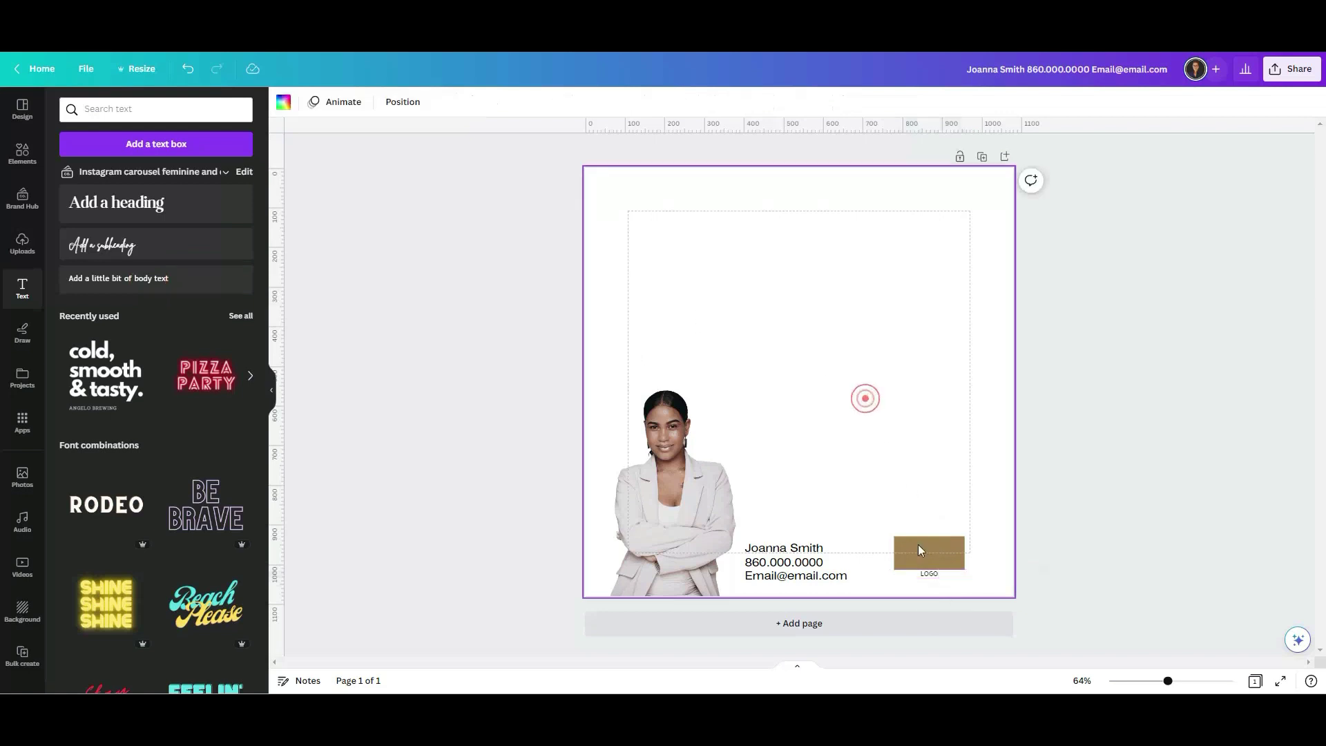
left_click_drag(926, 574, 923, 552)
left_click(900, 484)
Nudge the LOGO box slightly left and down in the bottom-right corner.
left_click(929, 557)
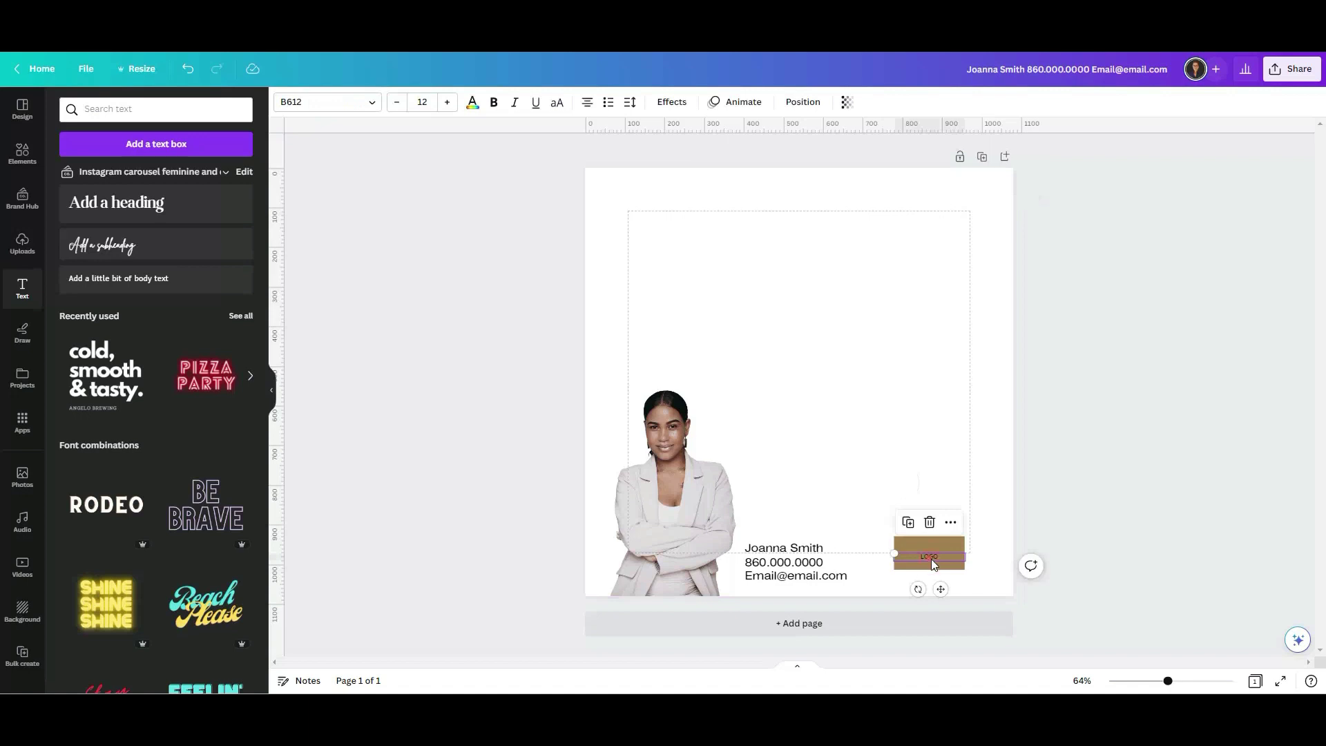
left_click(929, 522)
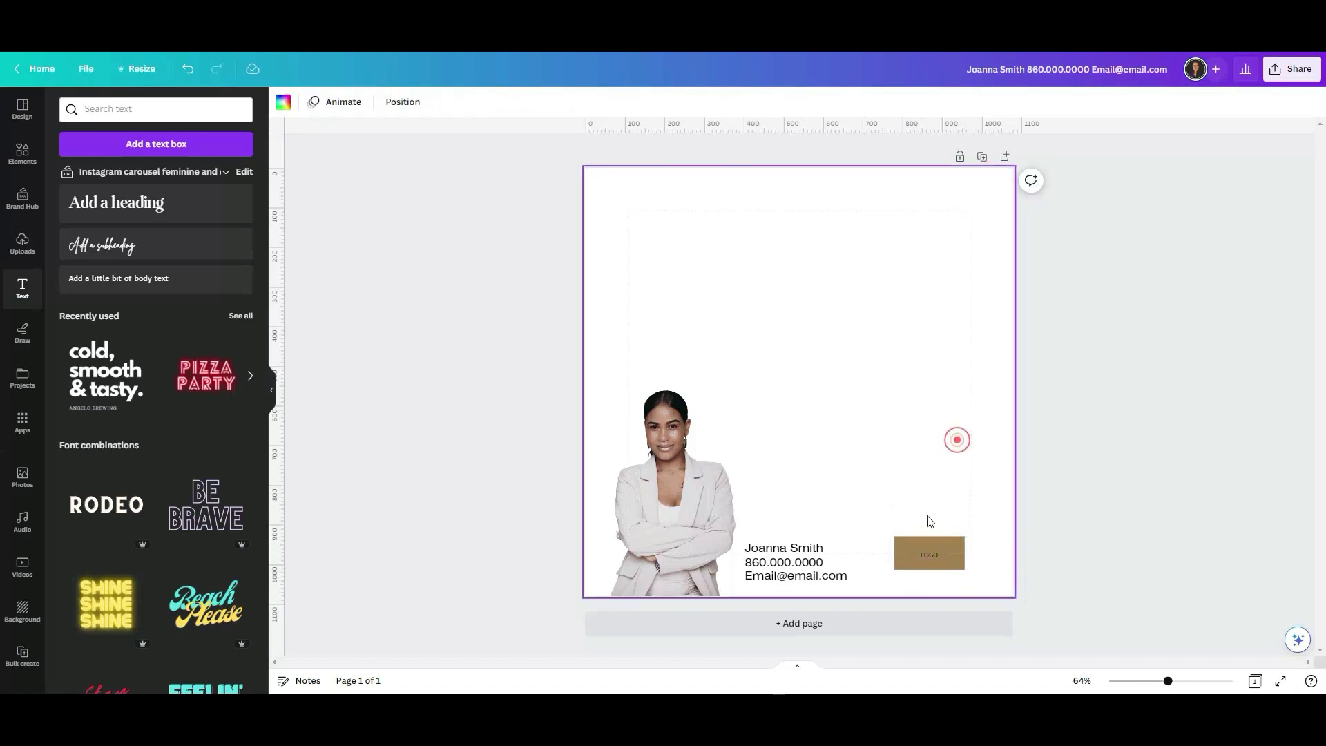
left_click_drag(931, 560, 920, 568)
left_click(906, 476)
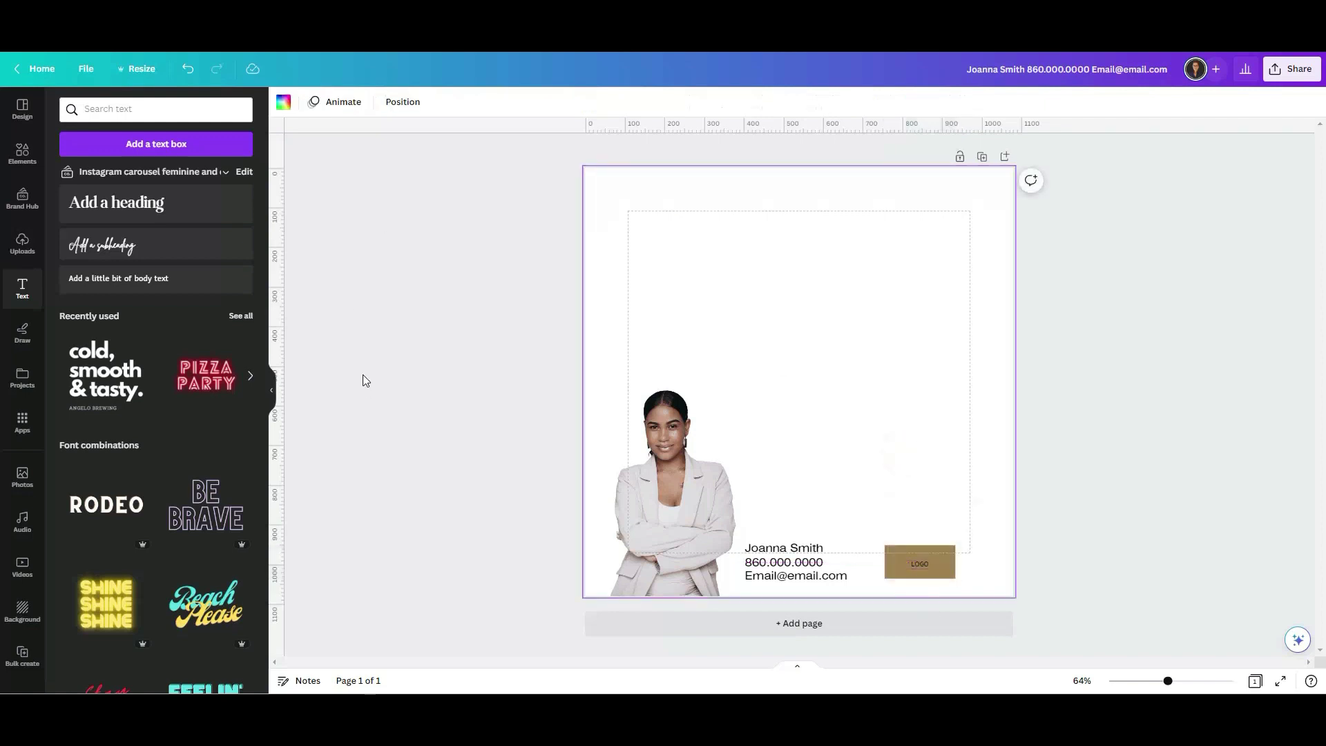
Add a 'Text' heading near the top of the post and widen it across the page.
left_click(179, 208)
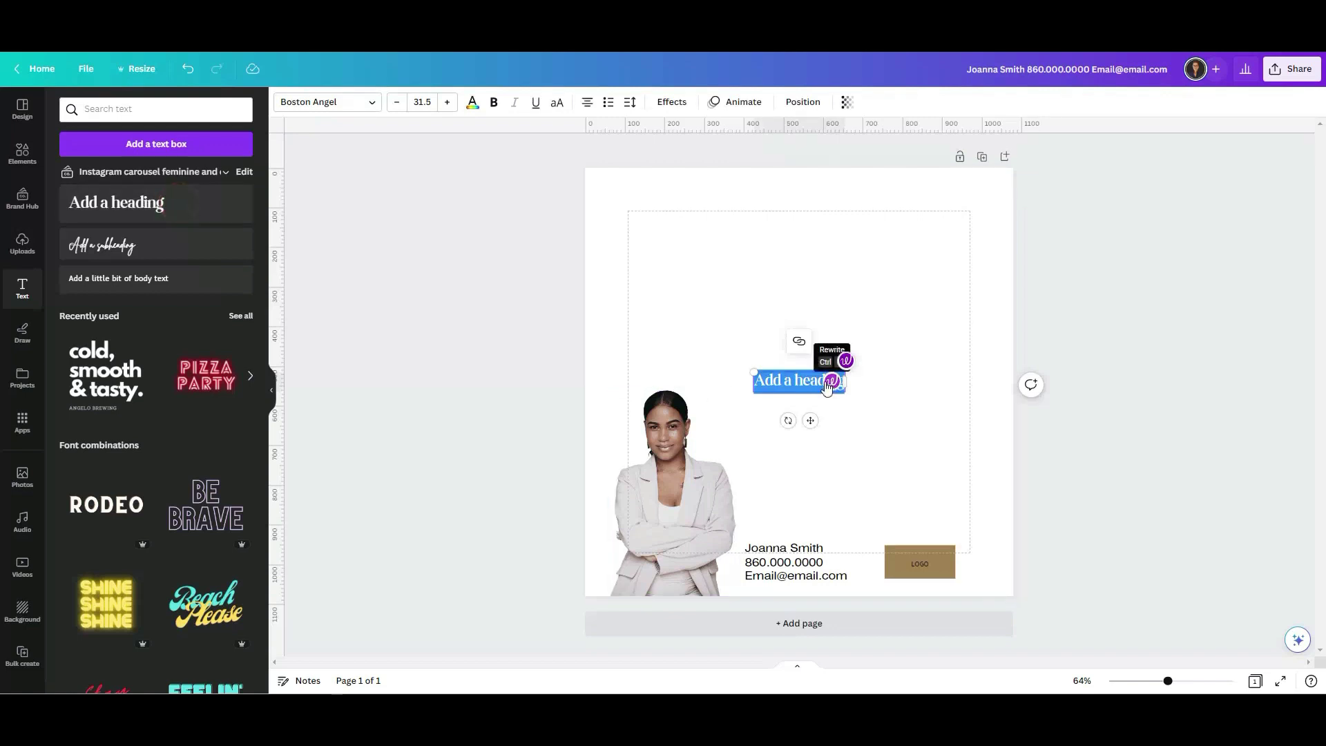
type("Text")
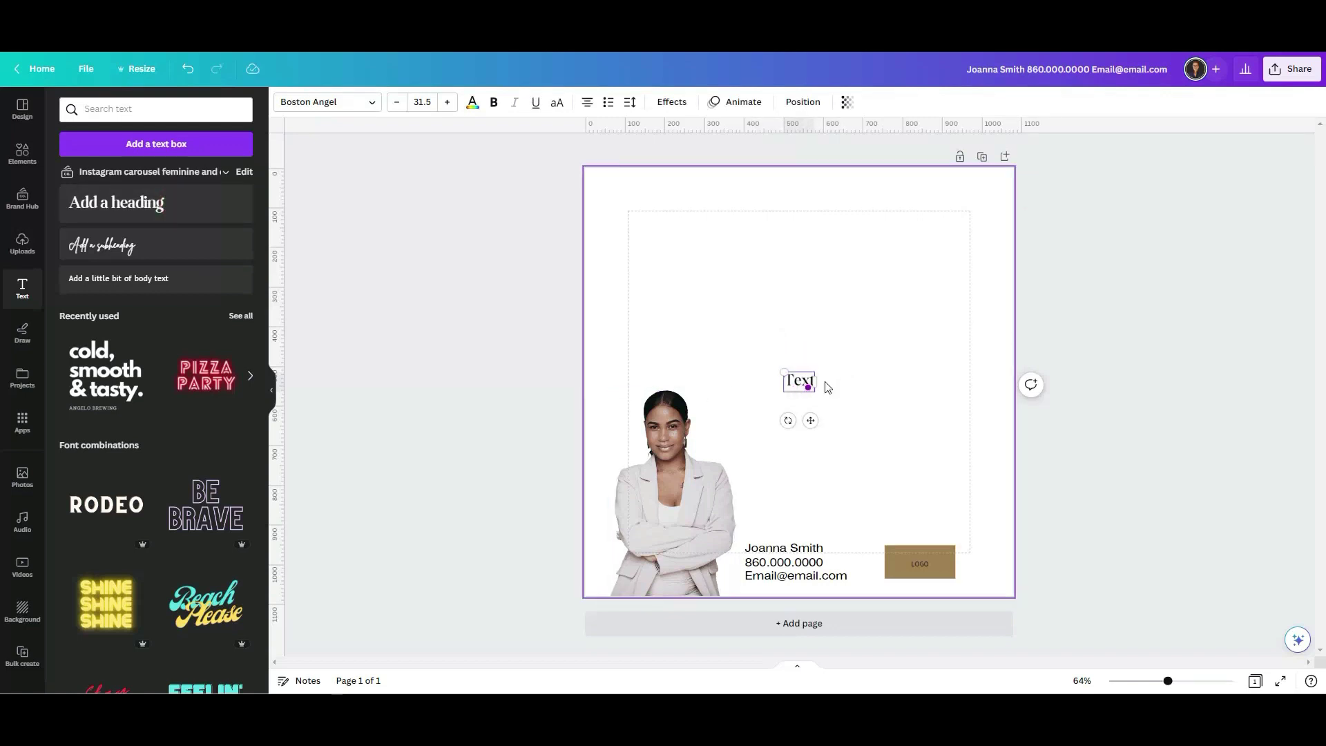
left_click(750, 373)
left_click_drag(798, 380, 688, 250)
left_click(744, 319)
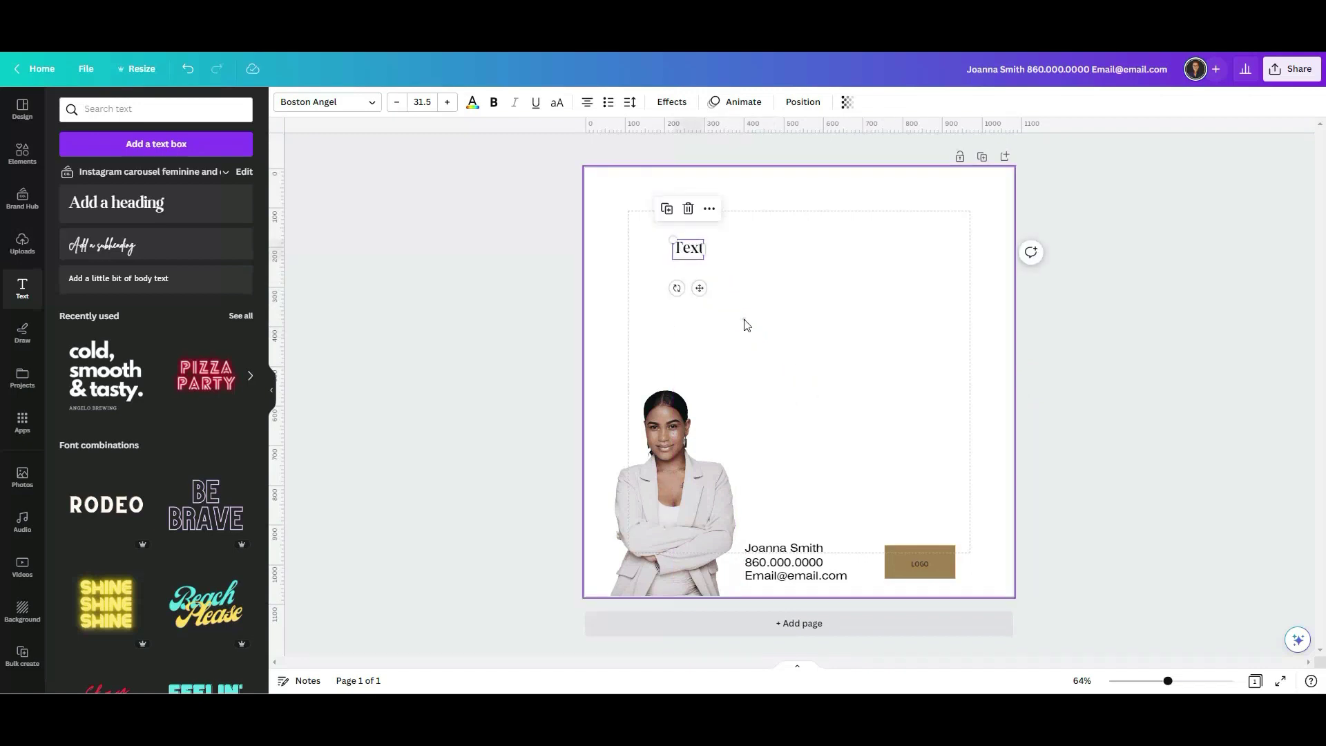
left_click(696, 248)
left_click_drag(703, 248, 949, 258)
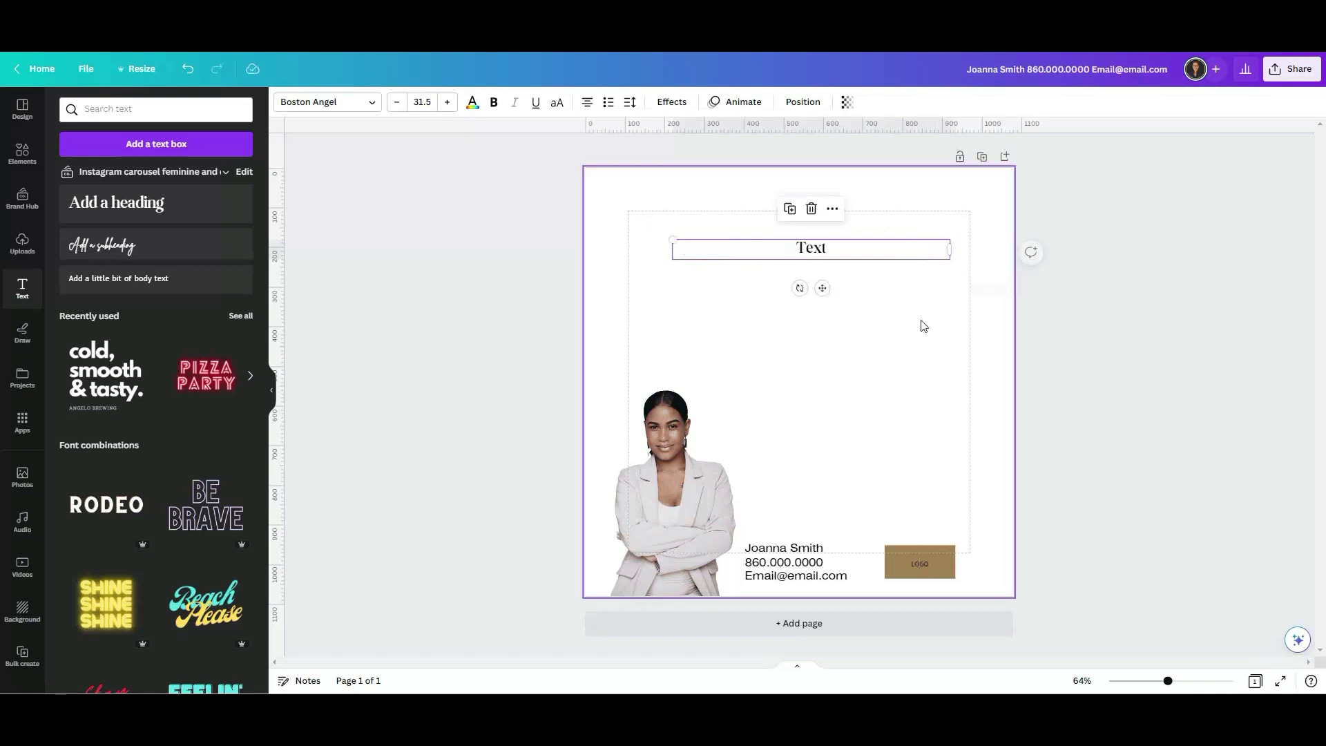
left_click(819, 240)
Centre the heading horizontally on the page and make it uppercase.
left_click(801, 102)
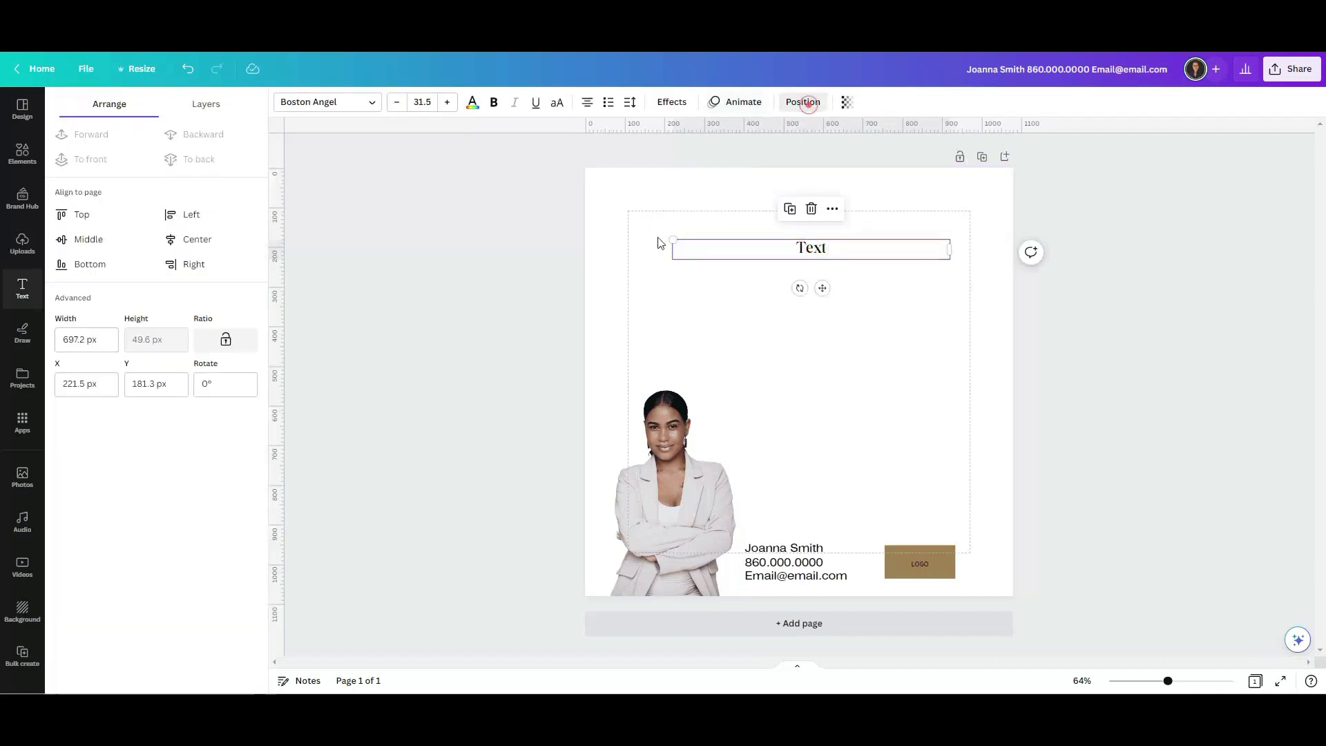
left_click(212, 237)
left_click(490, 324)
left_click(712, 259)
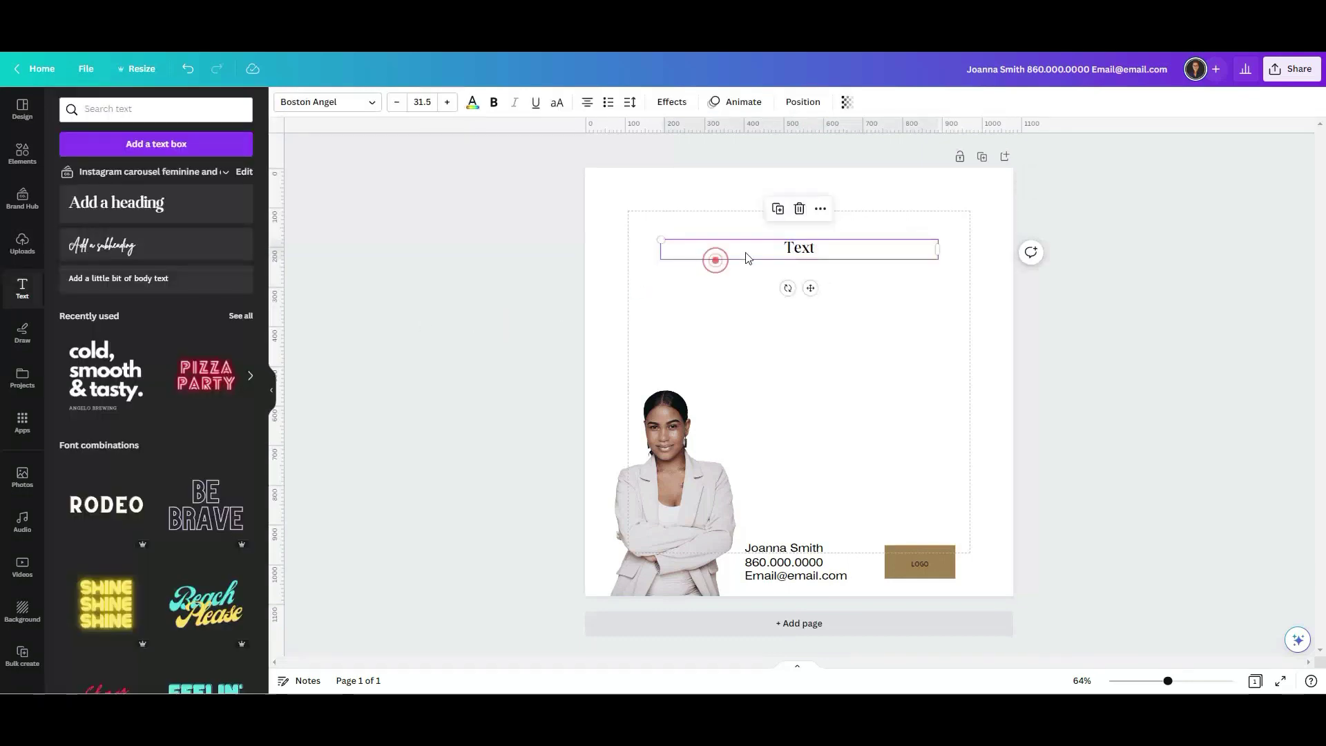
left_click(422, 103)
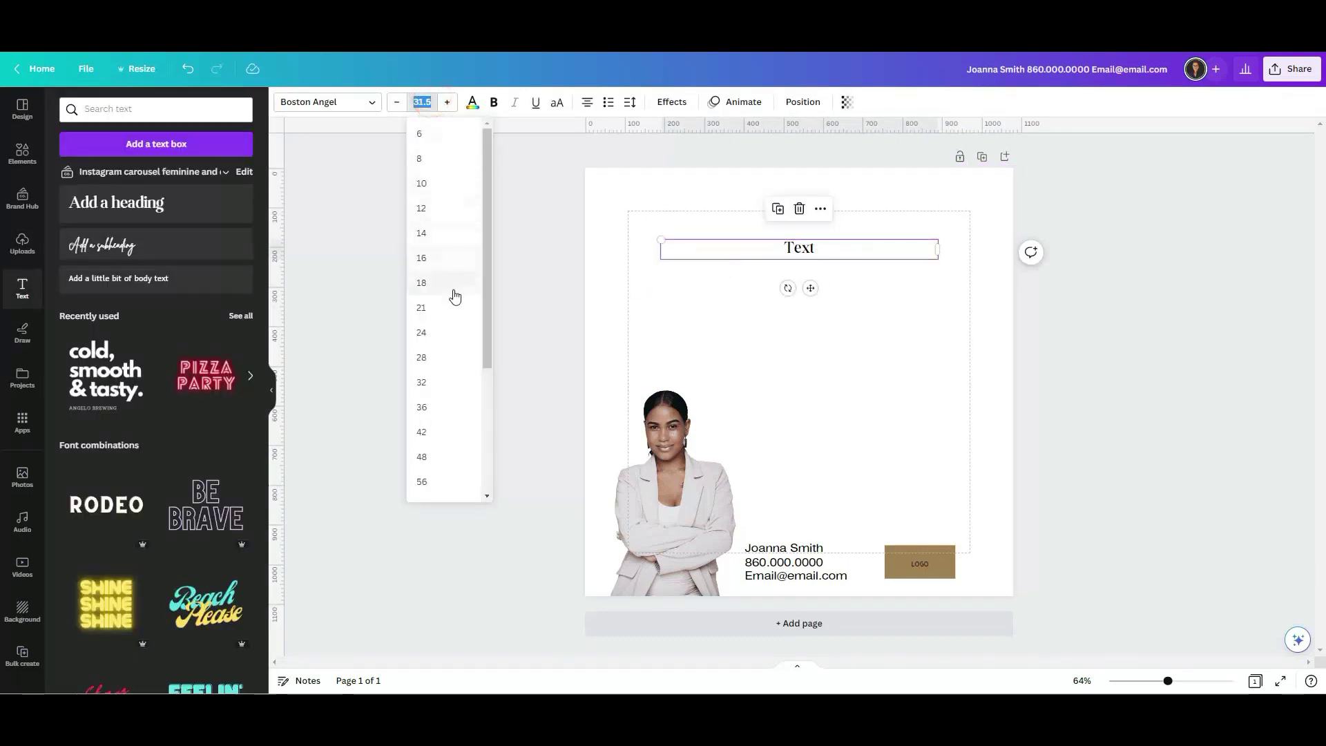
left_click(557, 102)
left_click(712, 306)
Set the TEXT heading to size 32 and move it slightly lower.
left_click(773, 253)
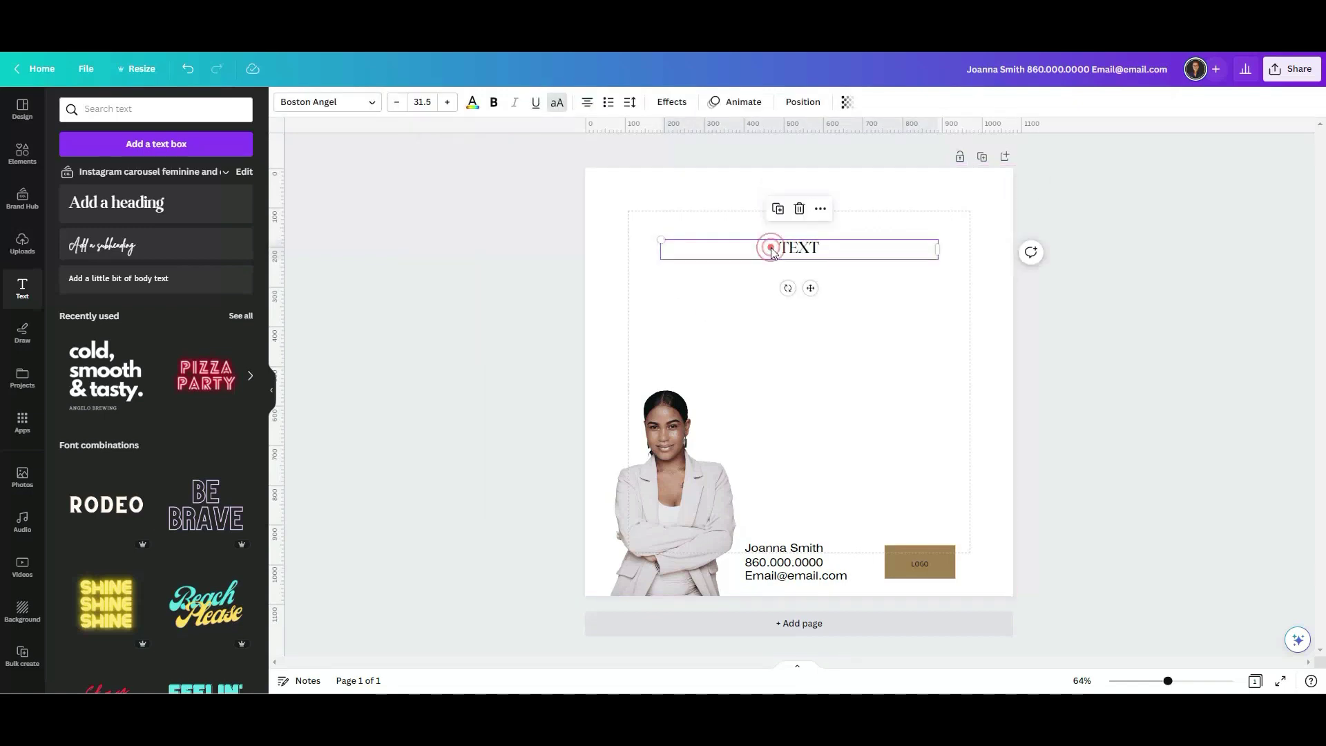
left_click(422, 102)
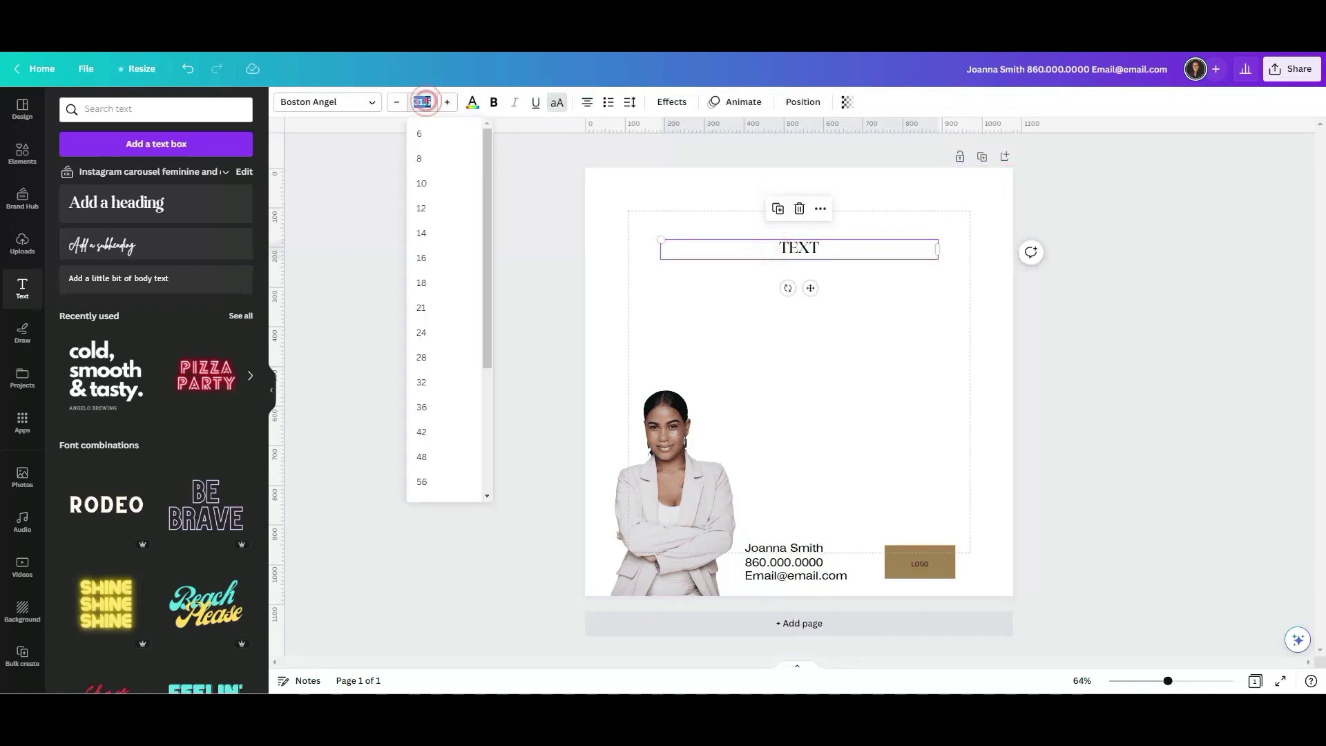
left_click(438, 385)
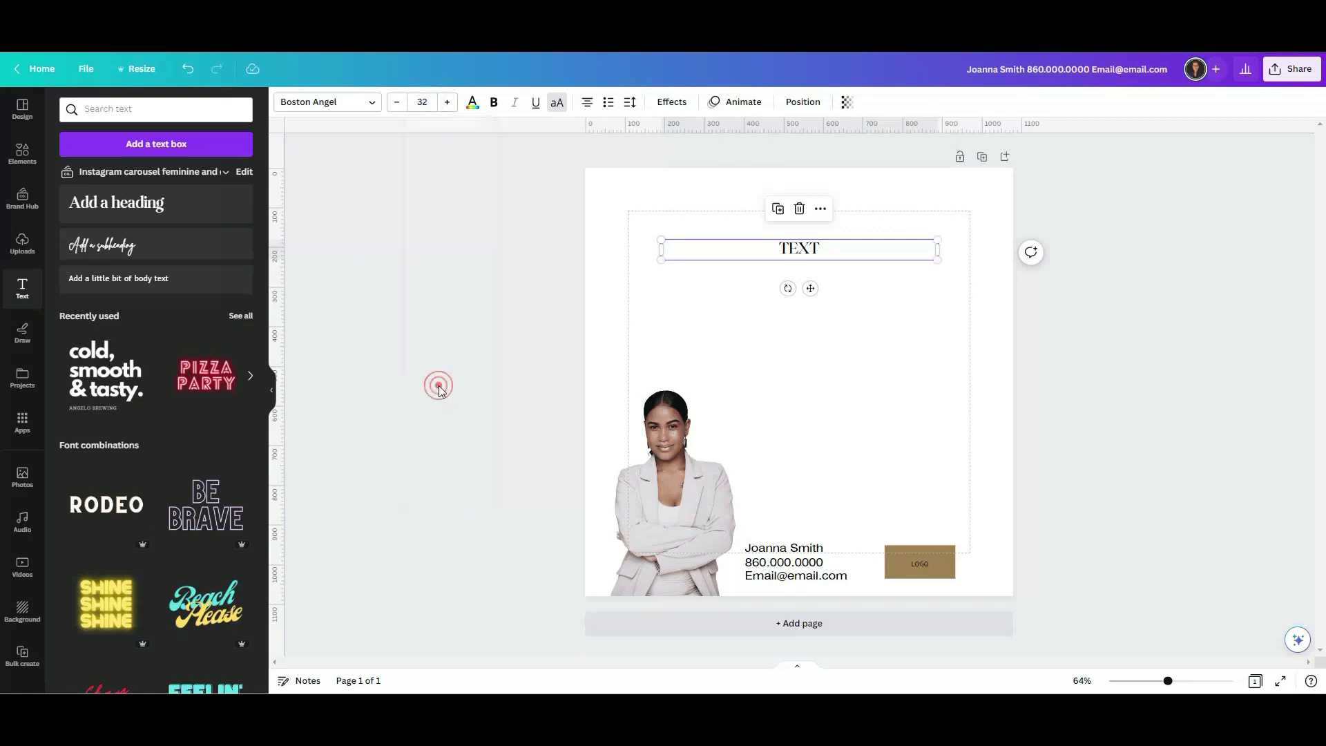
left_click(623, 298)
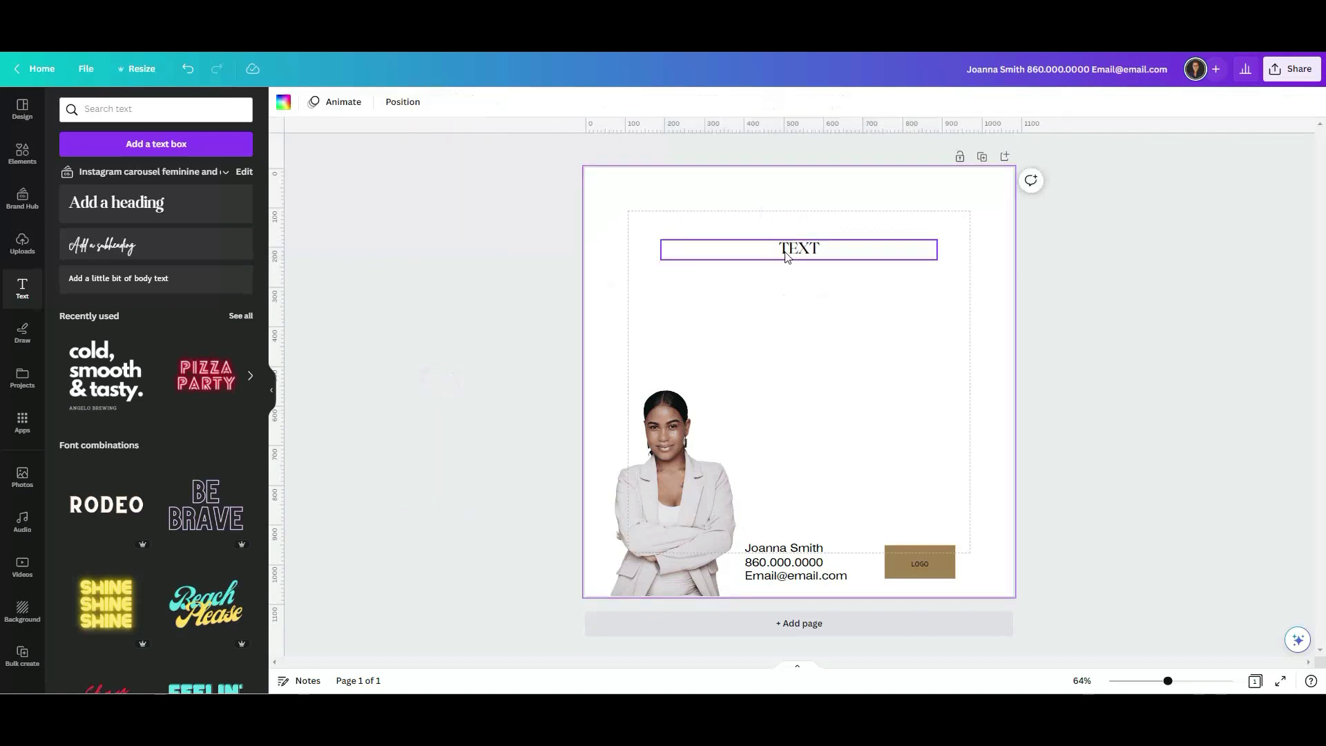
left_click_drag(785, 250, 785, 295)
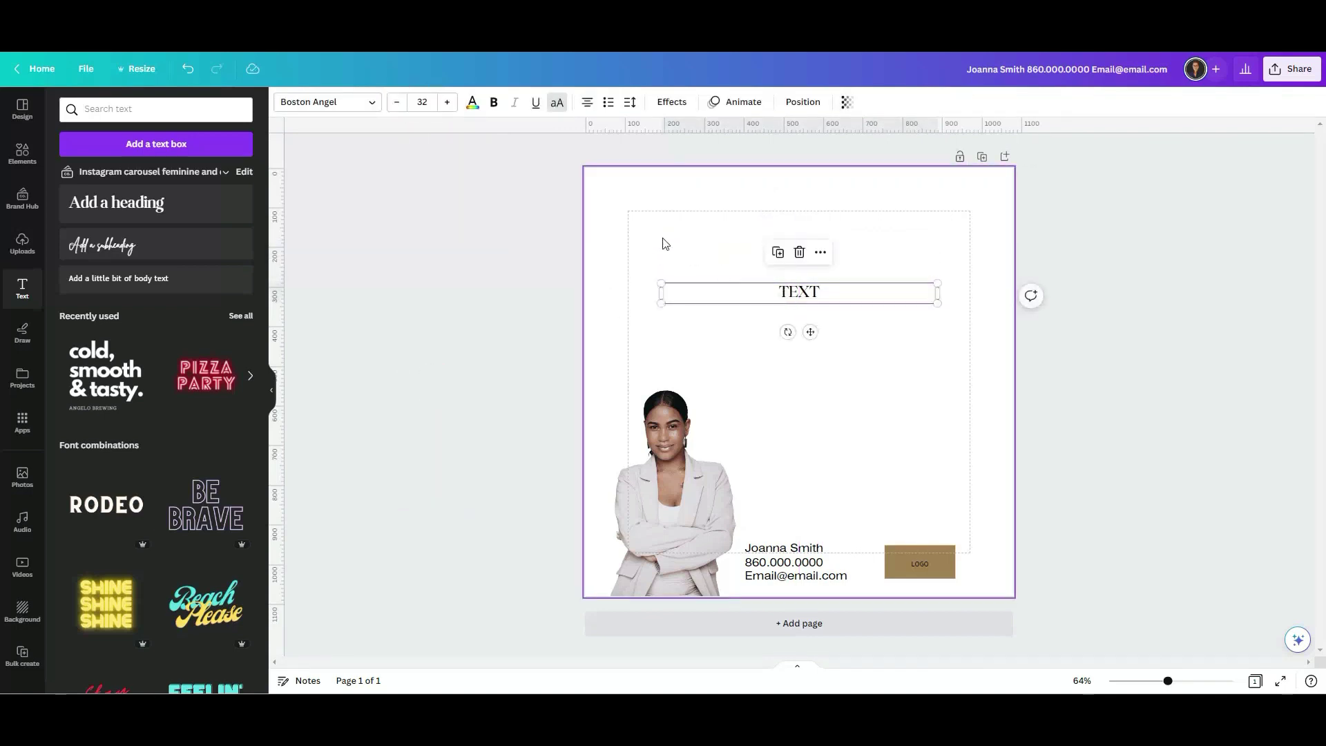
left_click(663, 241)
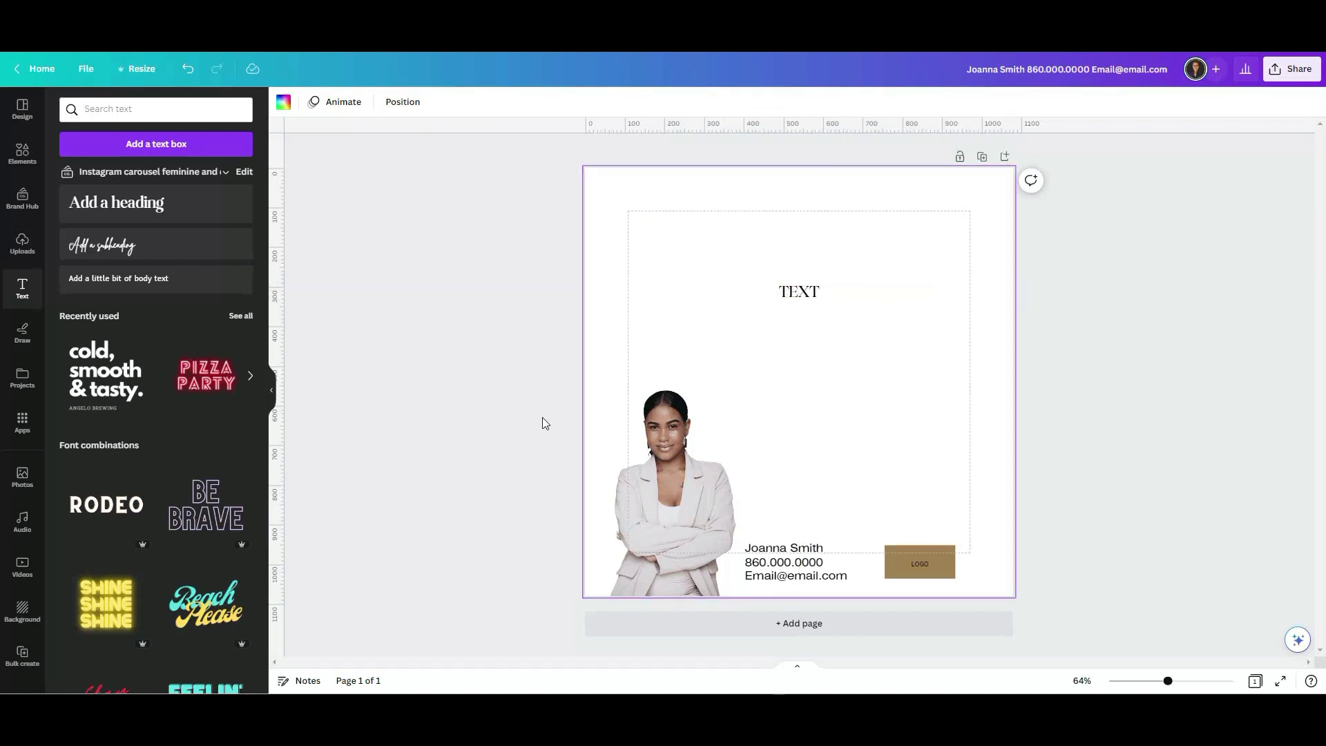
left_click(450, 431)
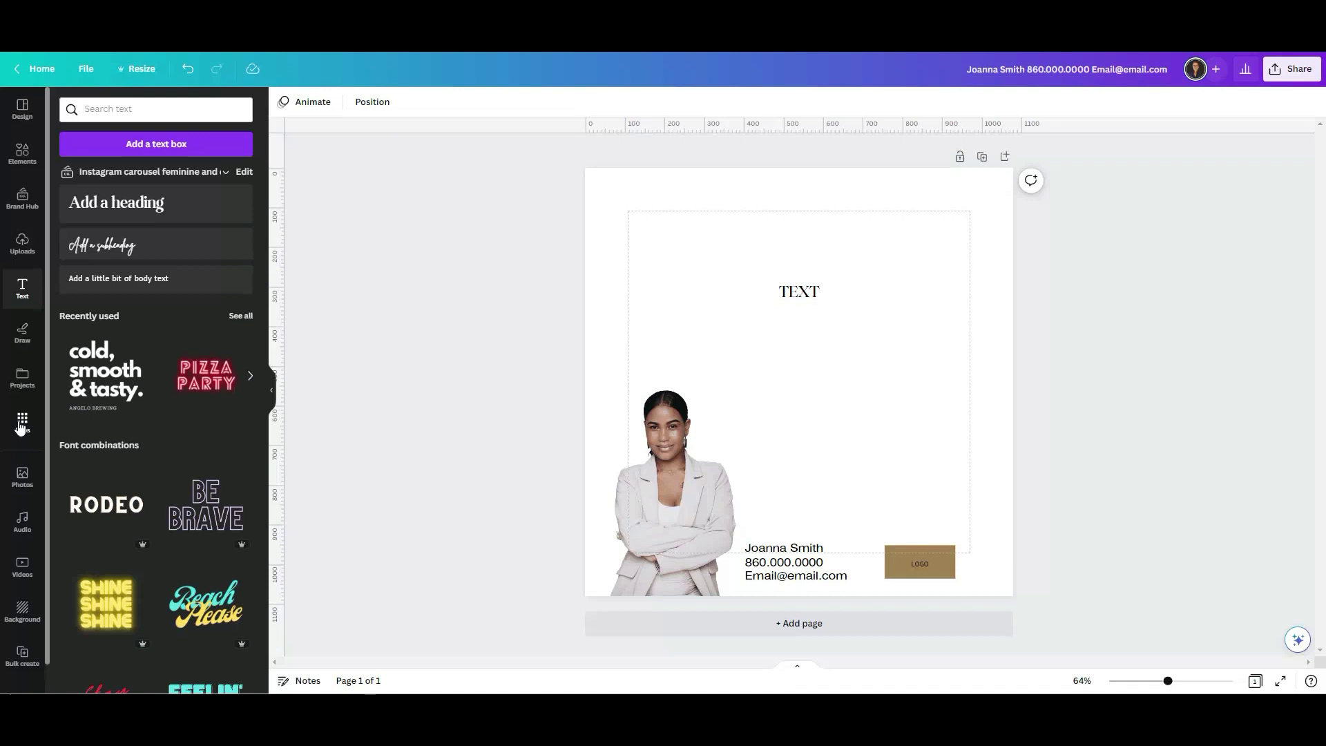
Connect the TEXT heading to the TITLE data field so it reads {TITLE}.
left_click(22, 652)
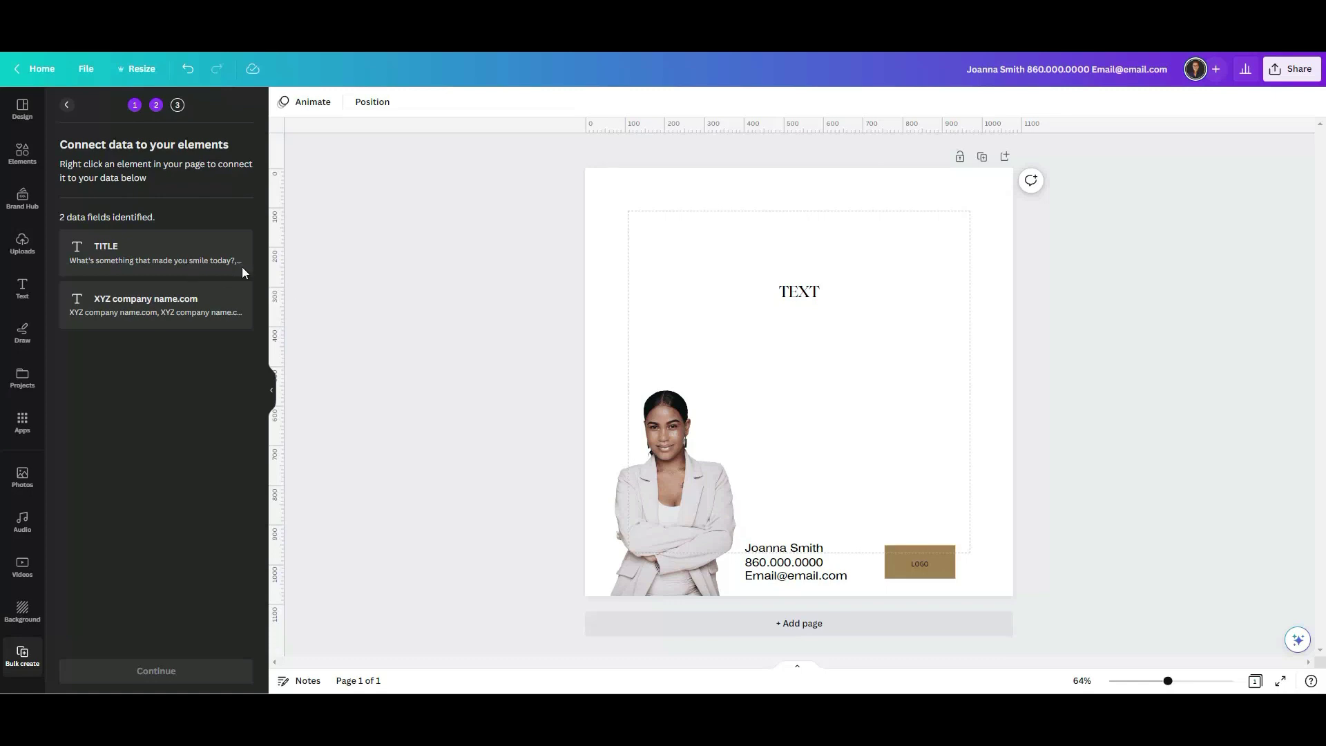
left_click(798, 299)
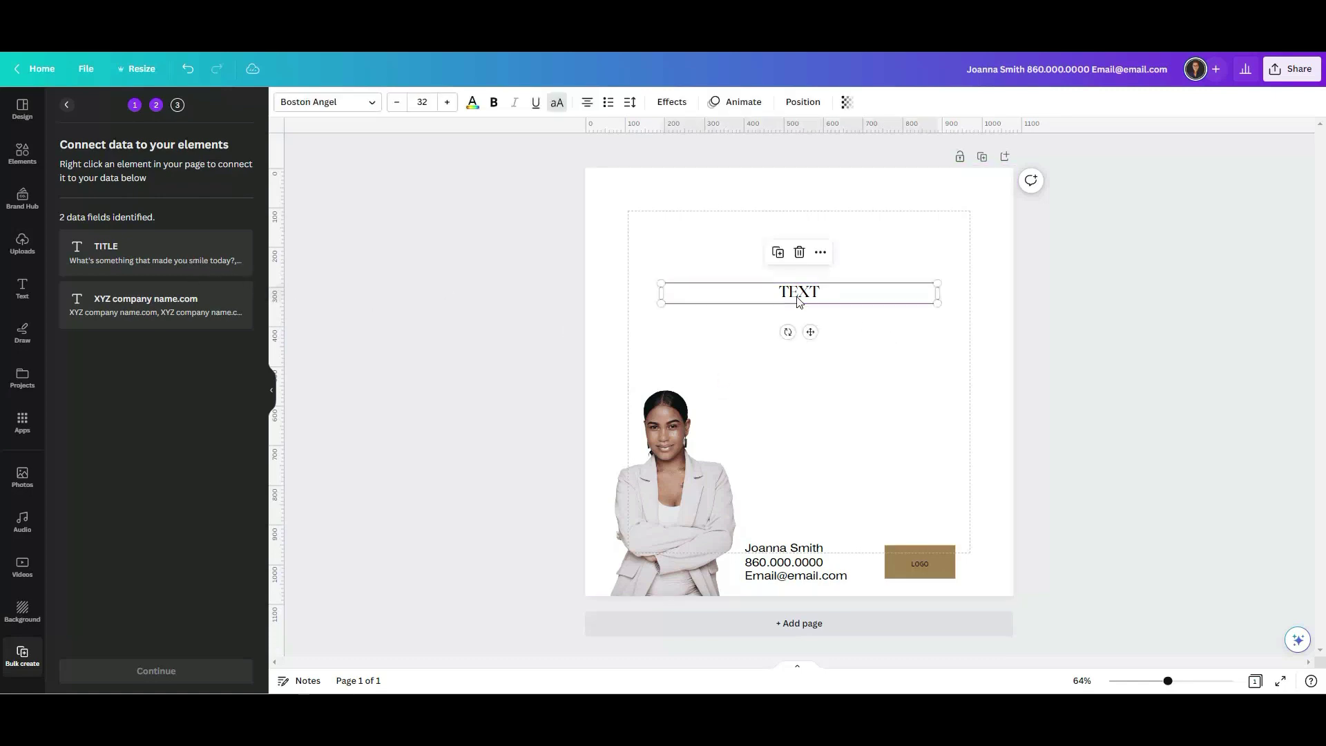
right_click(798, 298)
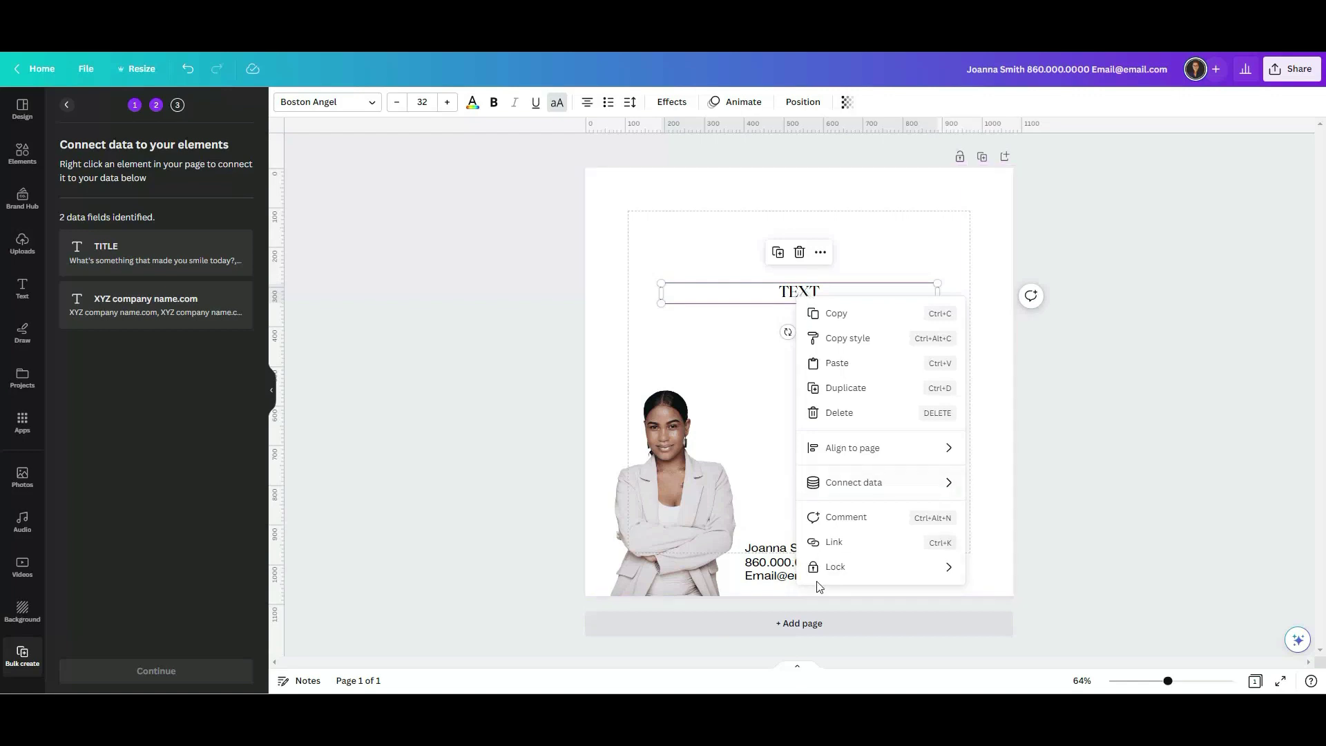
mouse_move(889, 490)
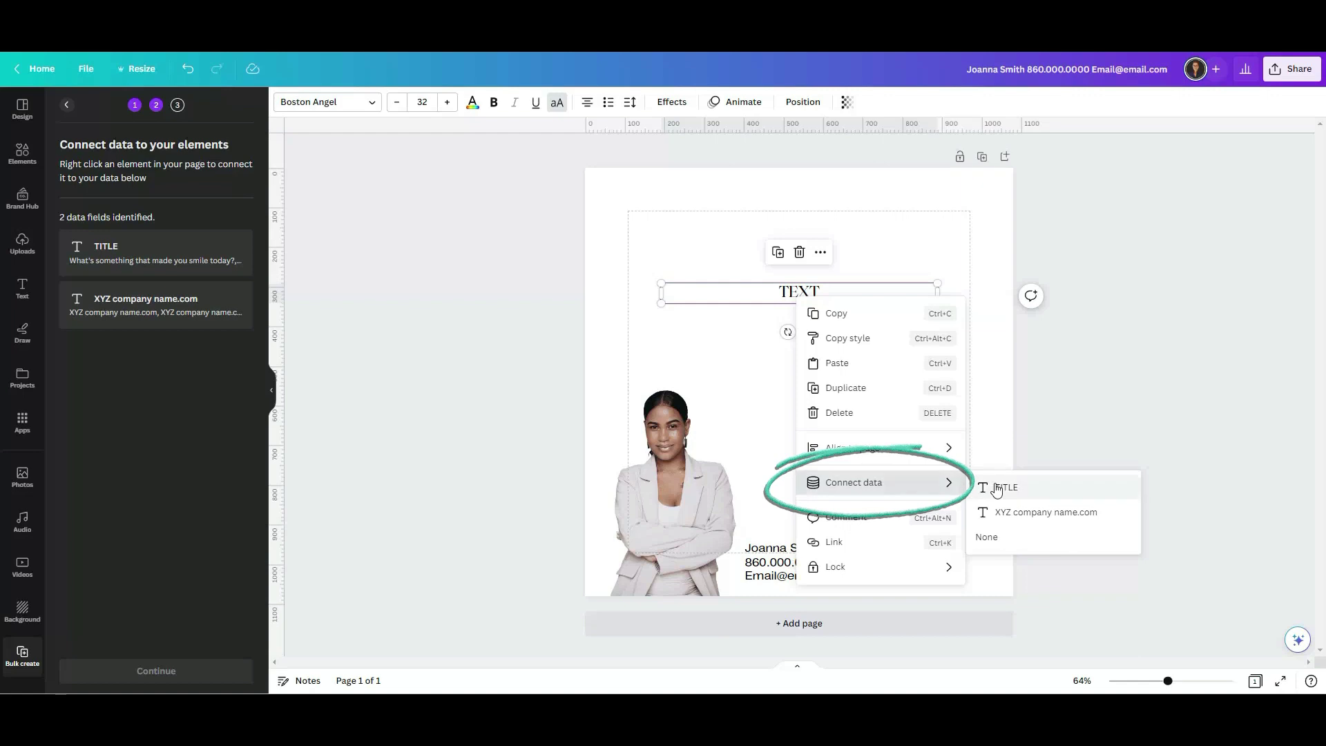
left_click(1031, 491)
left_click(920, 468)
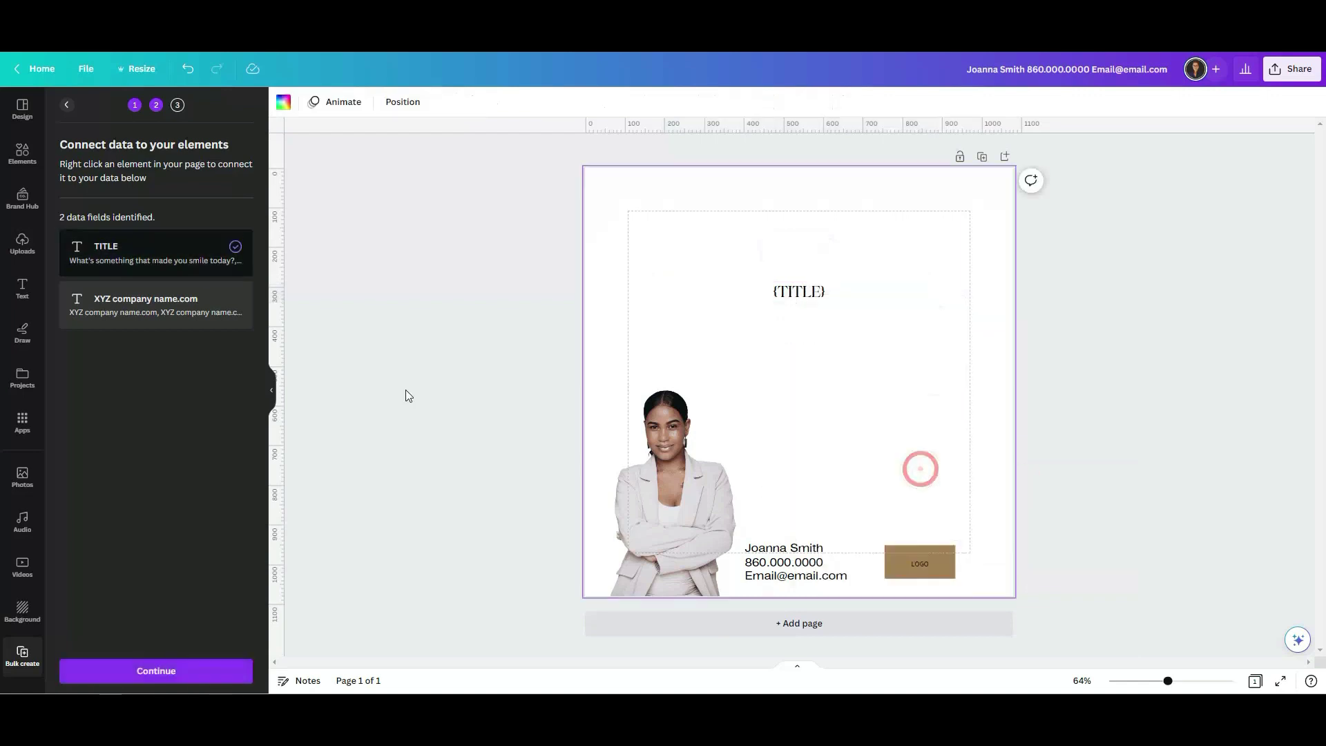
Add a small body-text line for the company name and place it beneath the contact details.
left_click(24, 288)
left_click(159, 283)
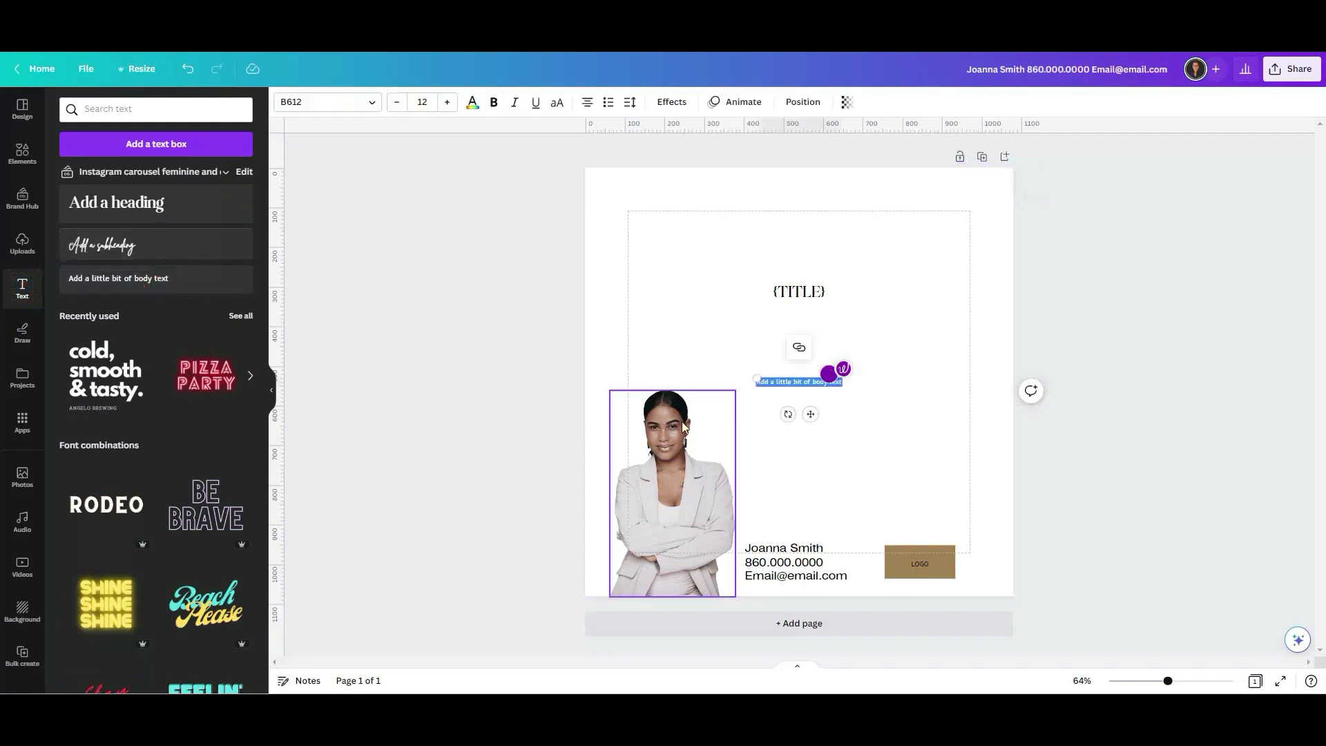
left_click(794, 380)
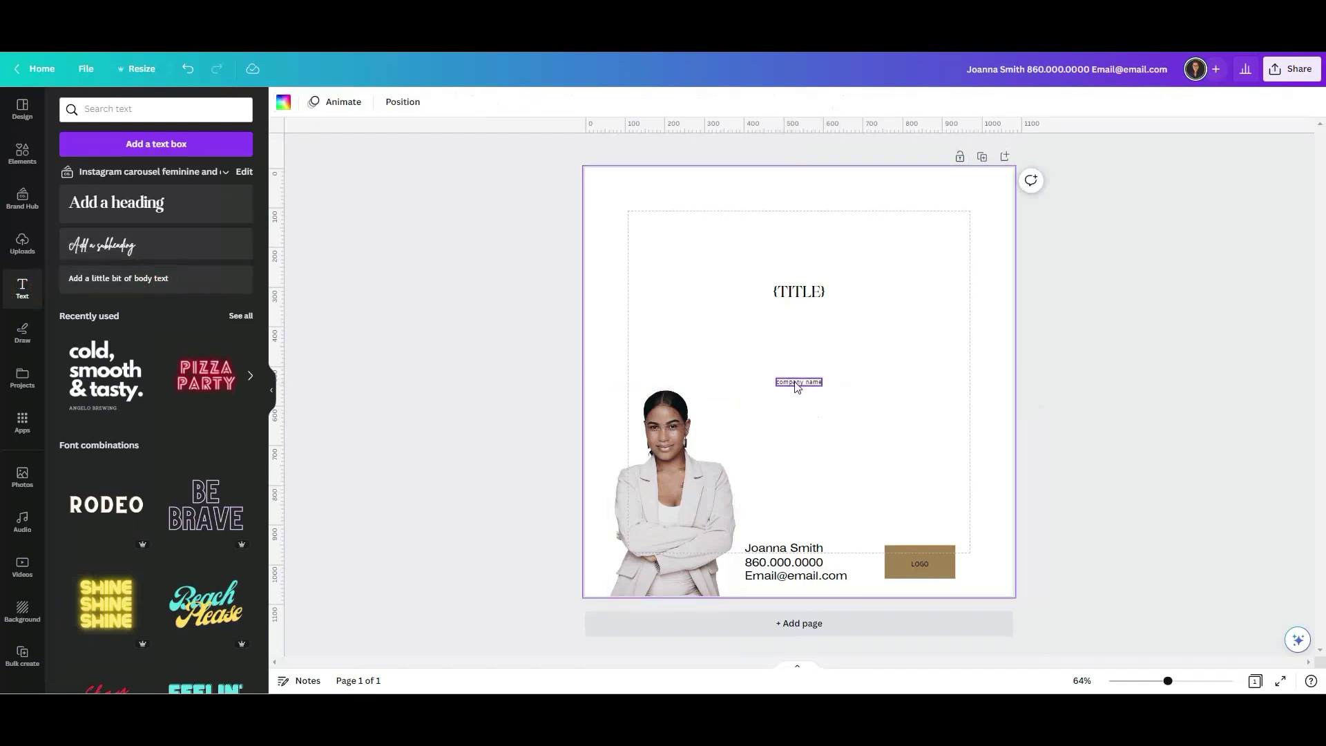
left_click_drag(794, 381, 774, 480)
left_click_drag(767, 531, 862, 580)
left_click_drag(790, 487, 784, 540)
left_click(744, 423)
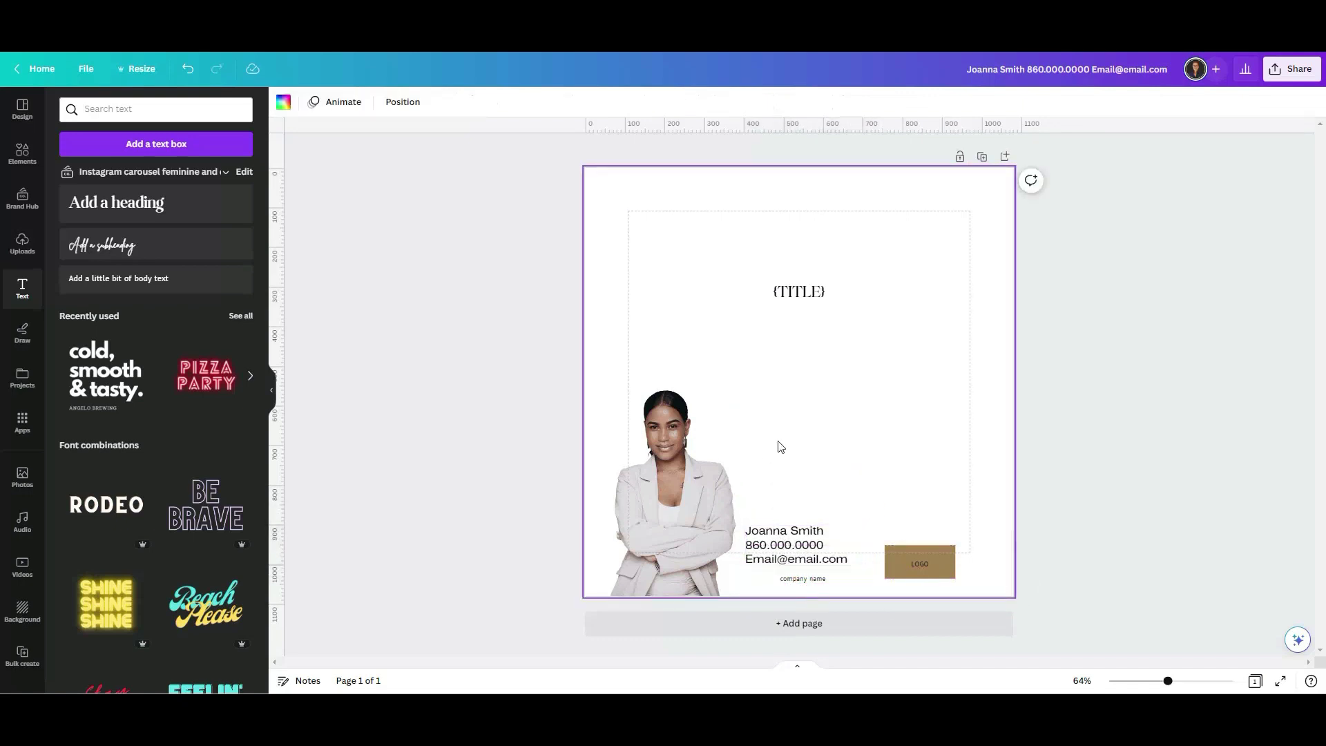
Left-align the company name line and bring back the Bulk create data panel.
left_click(806, 579)
left_click(586, 102)
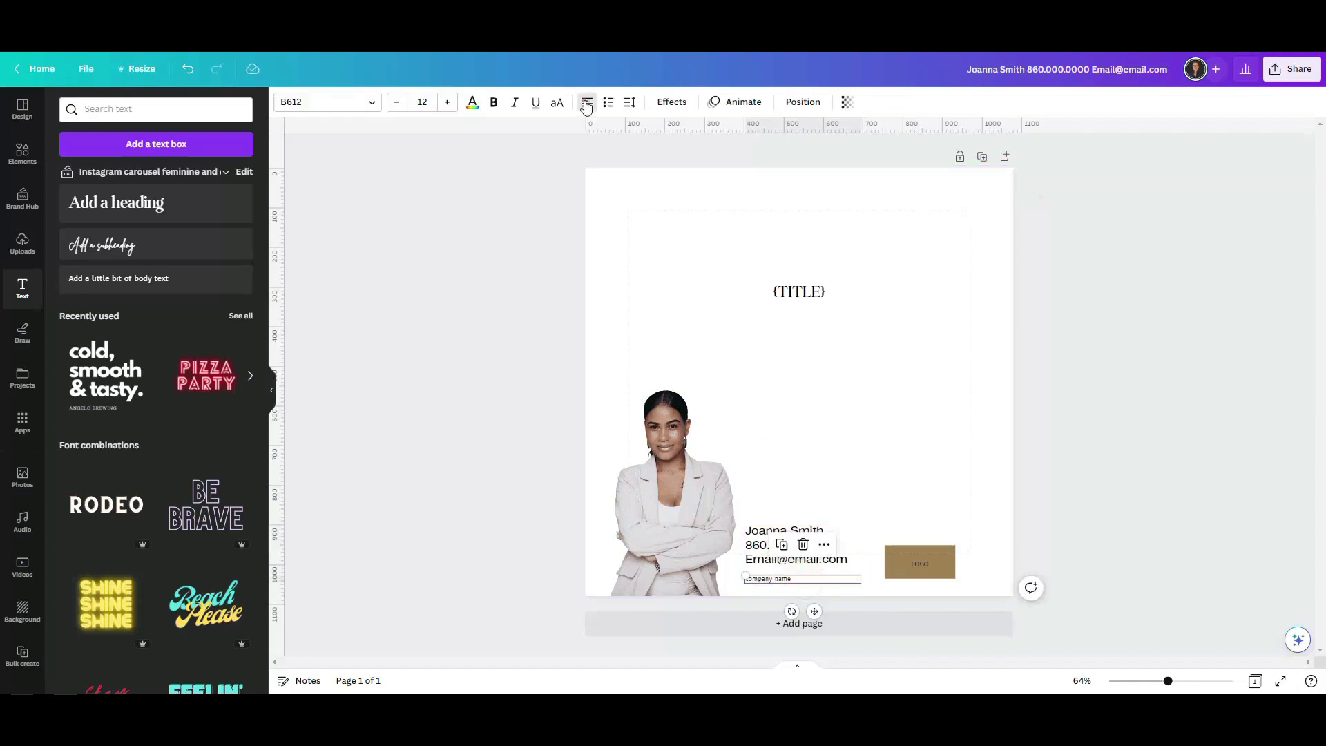
left_click(492, 344)
left_click(768, 575)
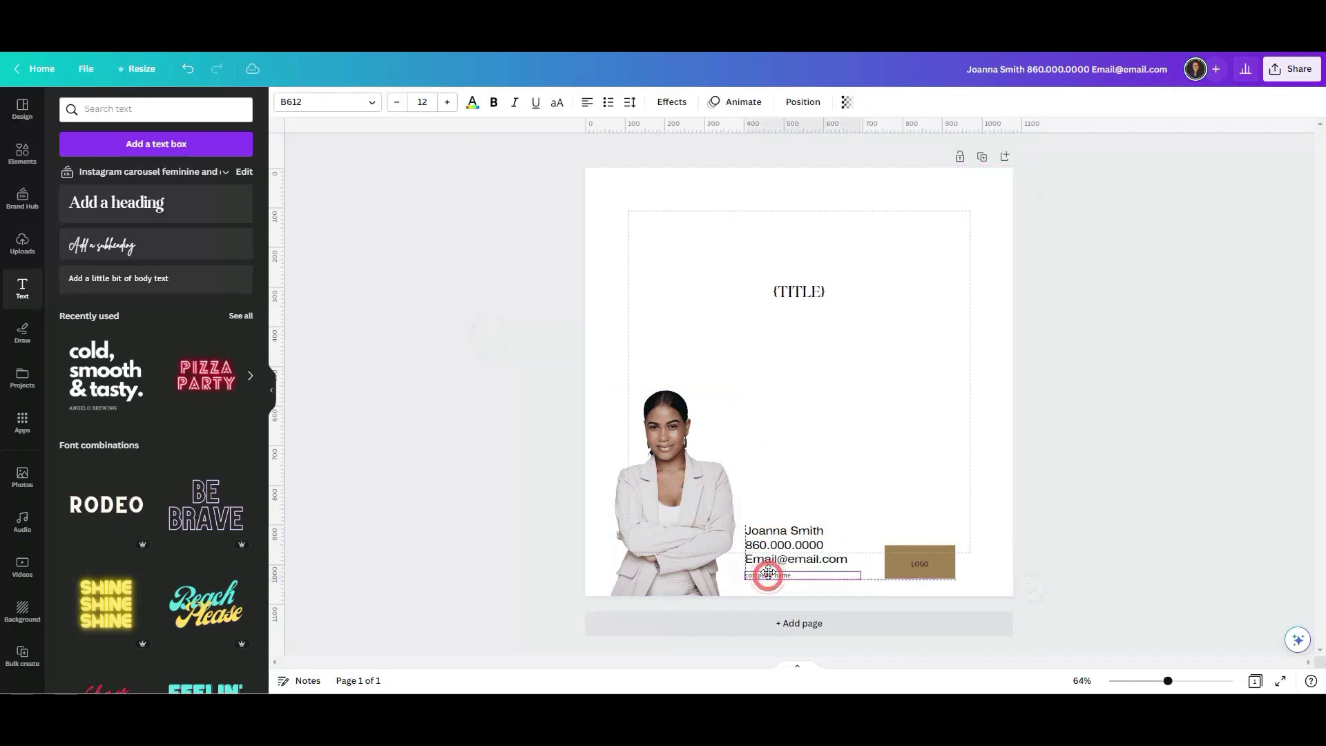
left_click(758, 454)
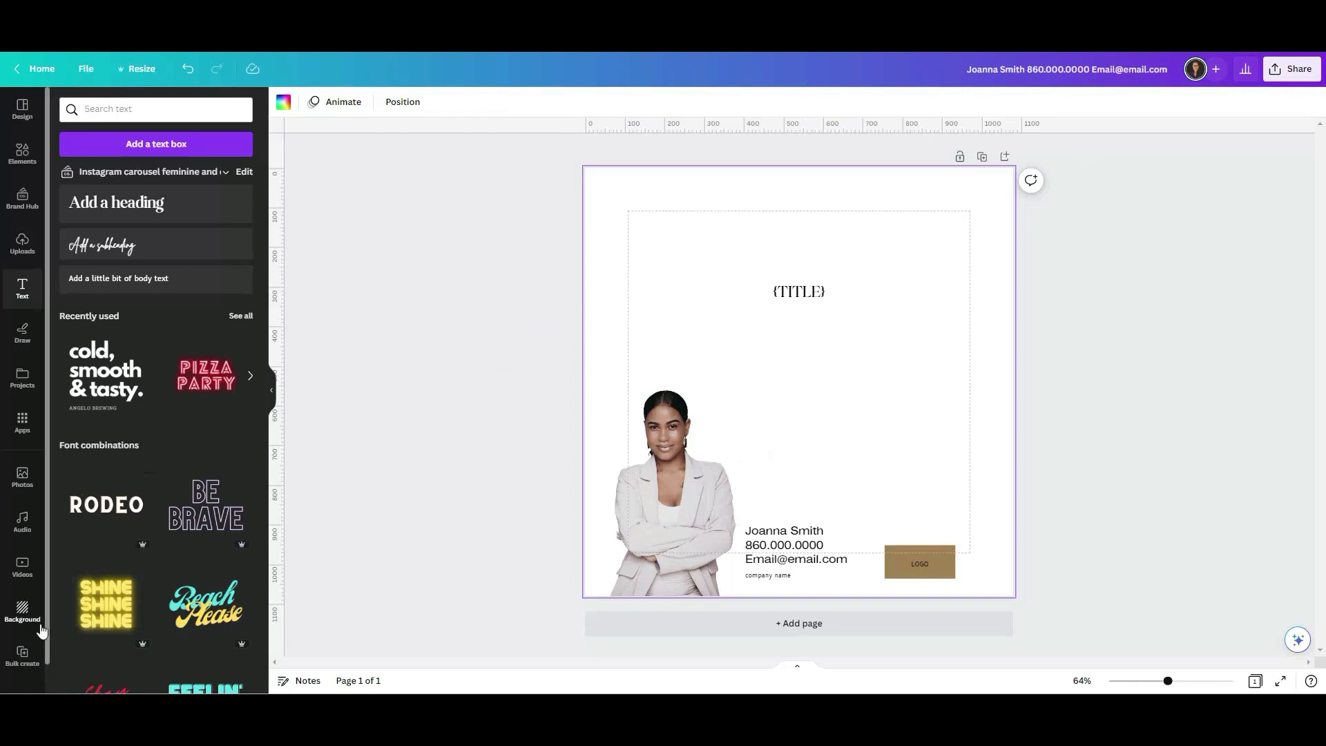
left_click(21, 655)
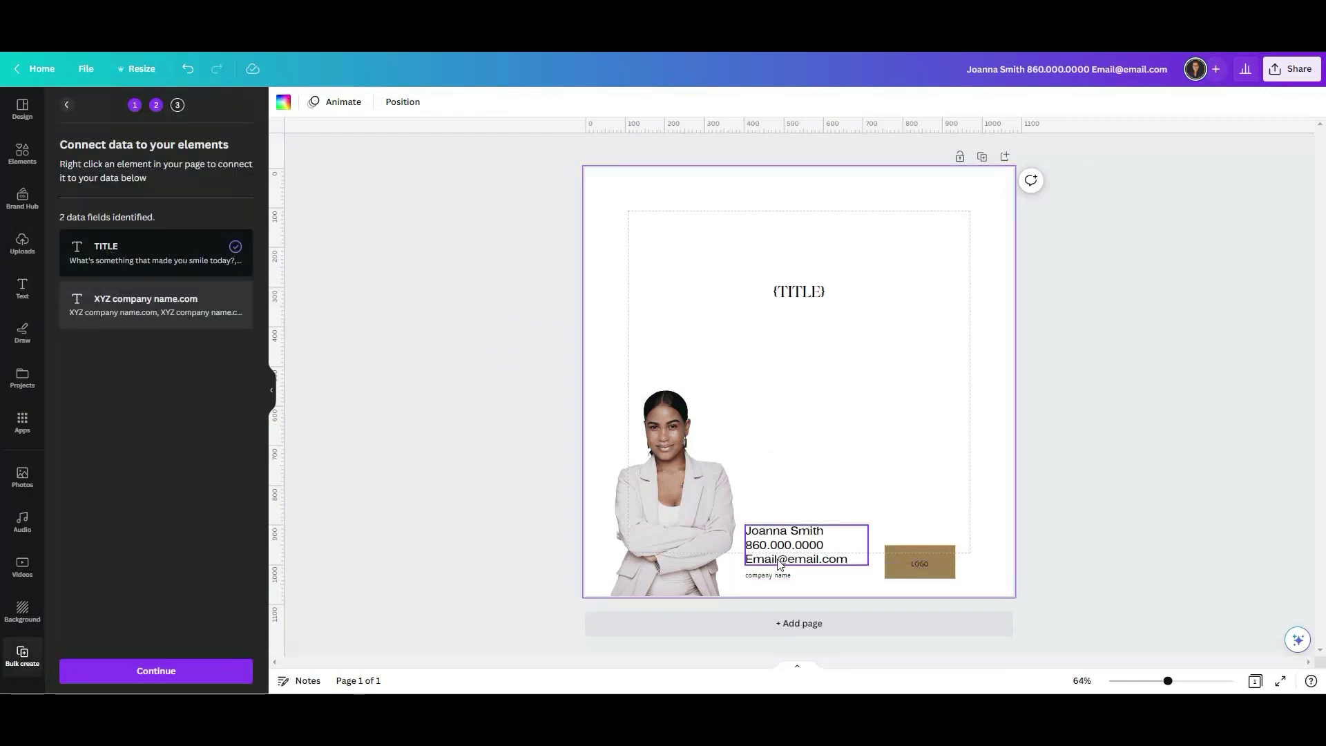
Link the company line under the contacts to the XYZ company name.com field.
right_click(772, 581)
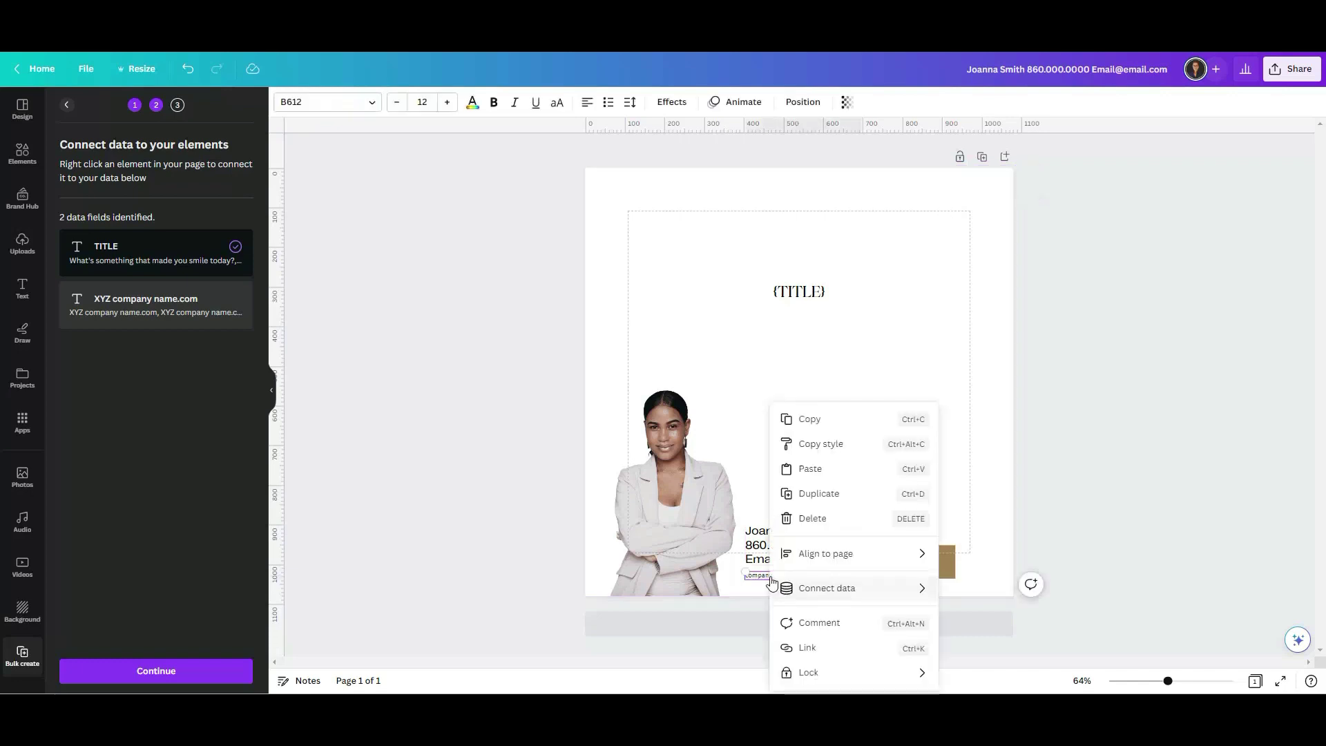
mouse_move(774, 586)
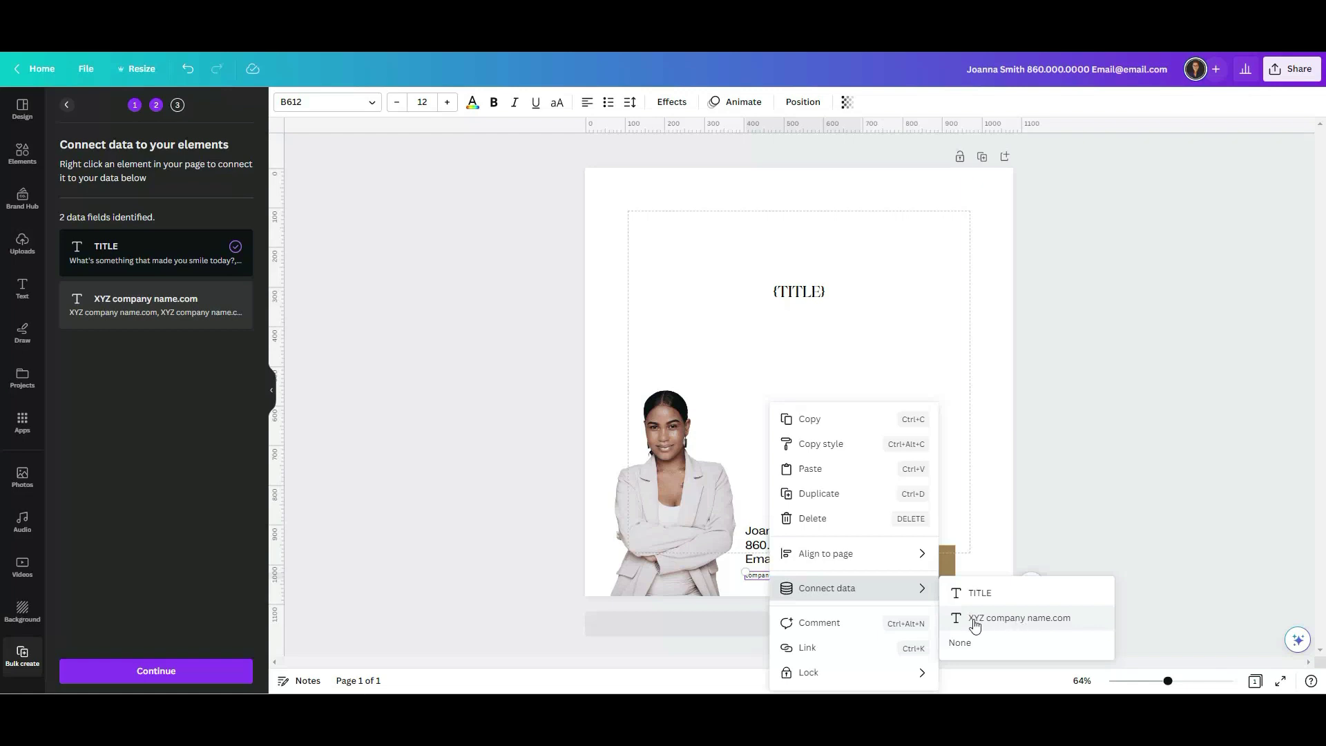
left_click(1018, 619)
left_click(856, 462)
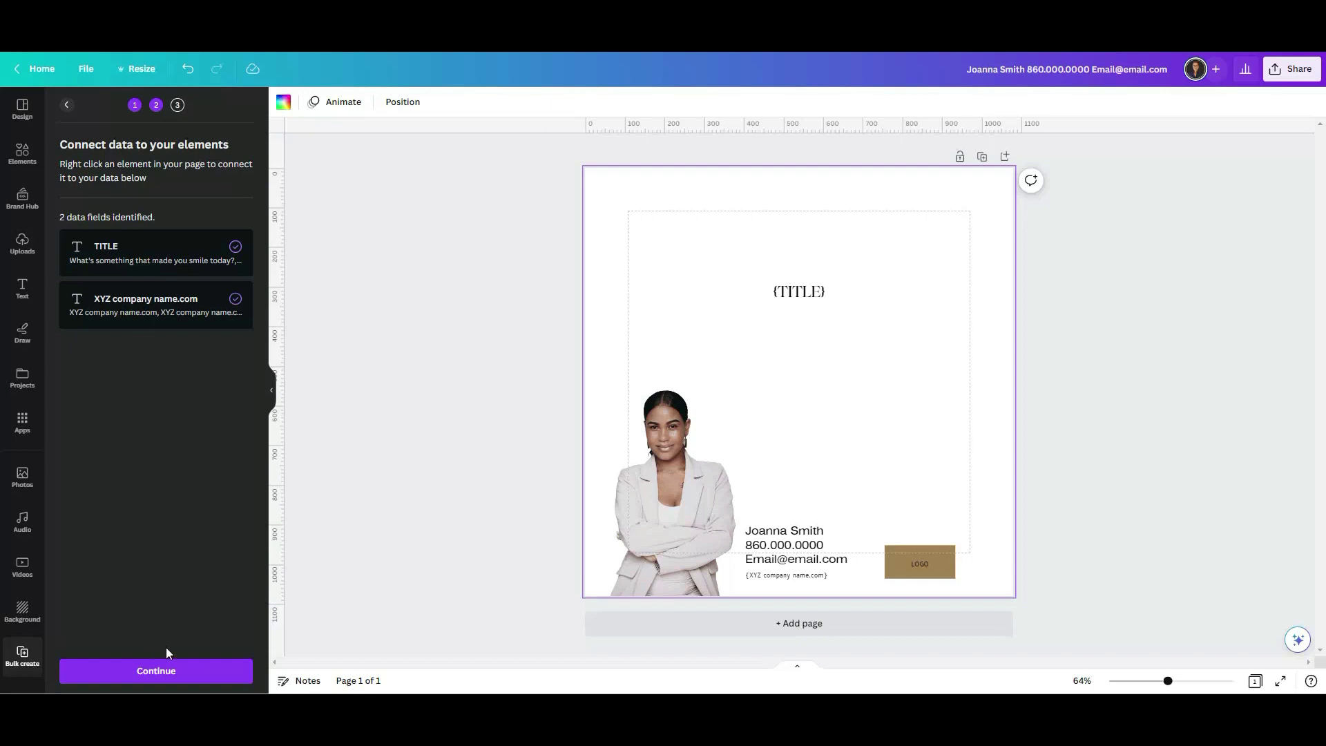
Apply only question rows 1–10 of the thirty and generate 10 pages.
left_click(180, 669)
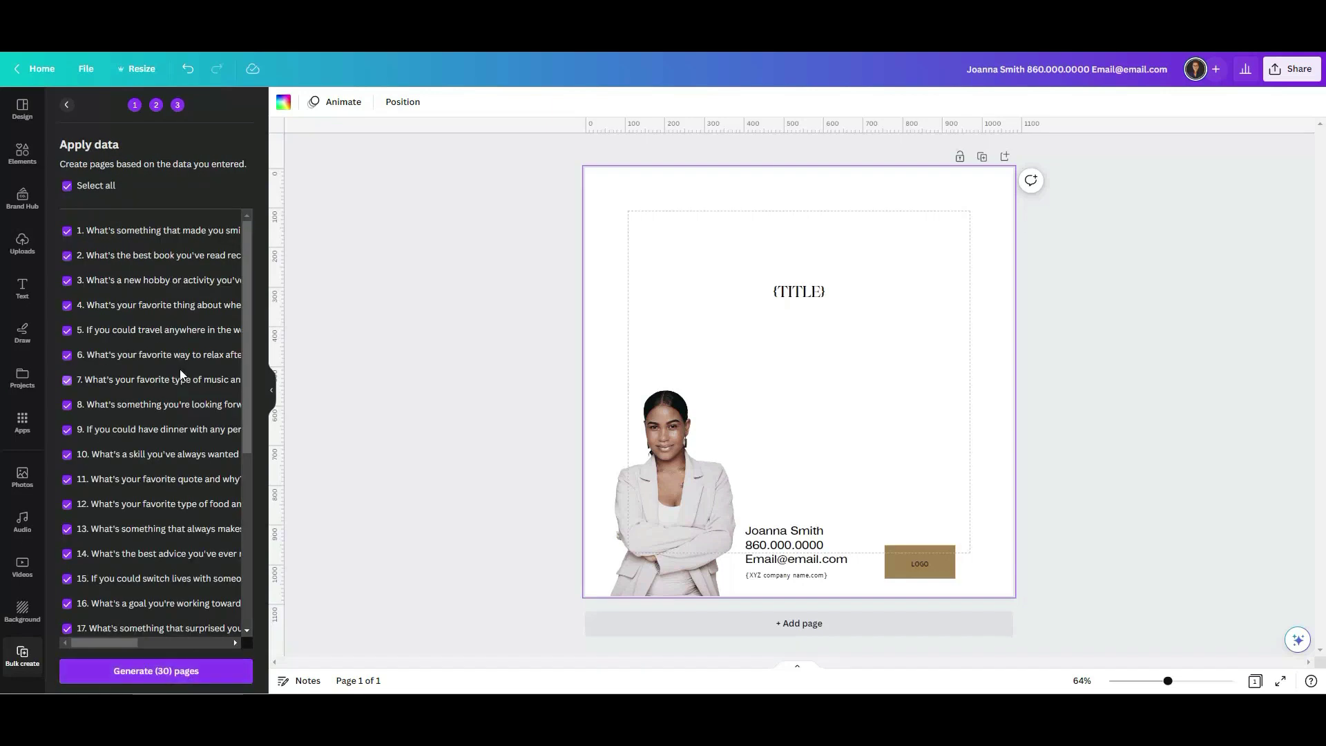
scroll(188, 366, "down", 5)
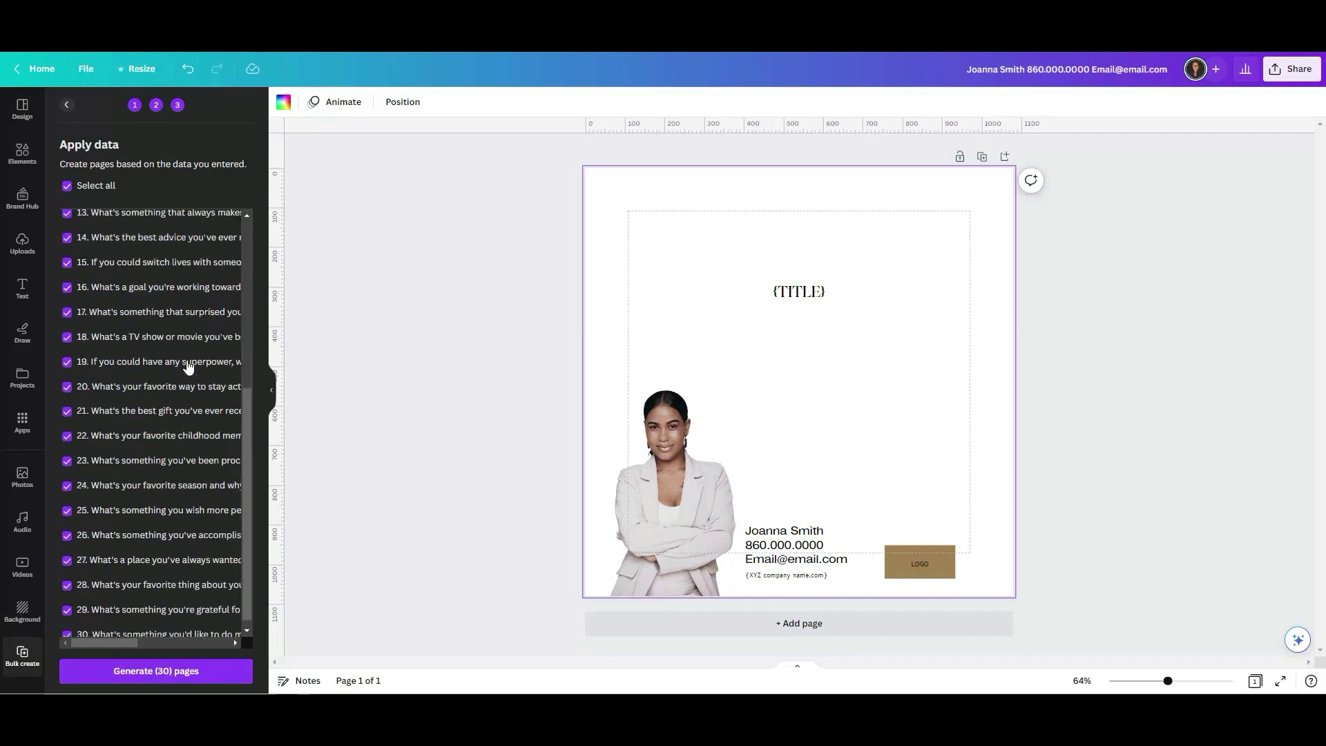
scroll(188, 366, "up", 5)
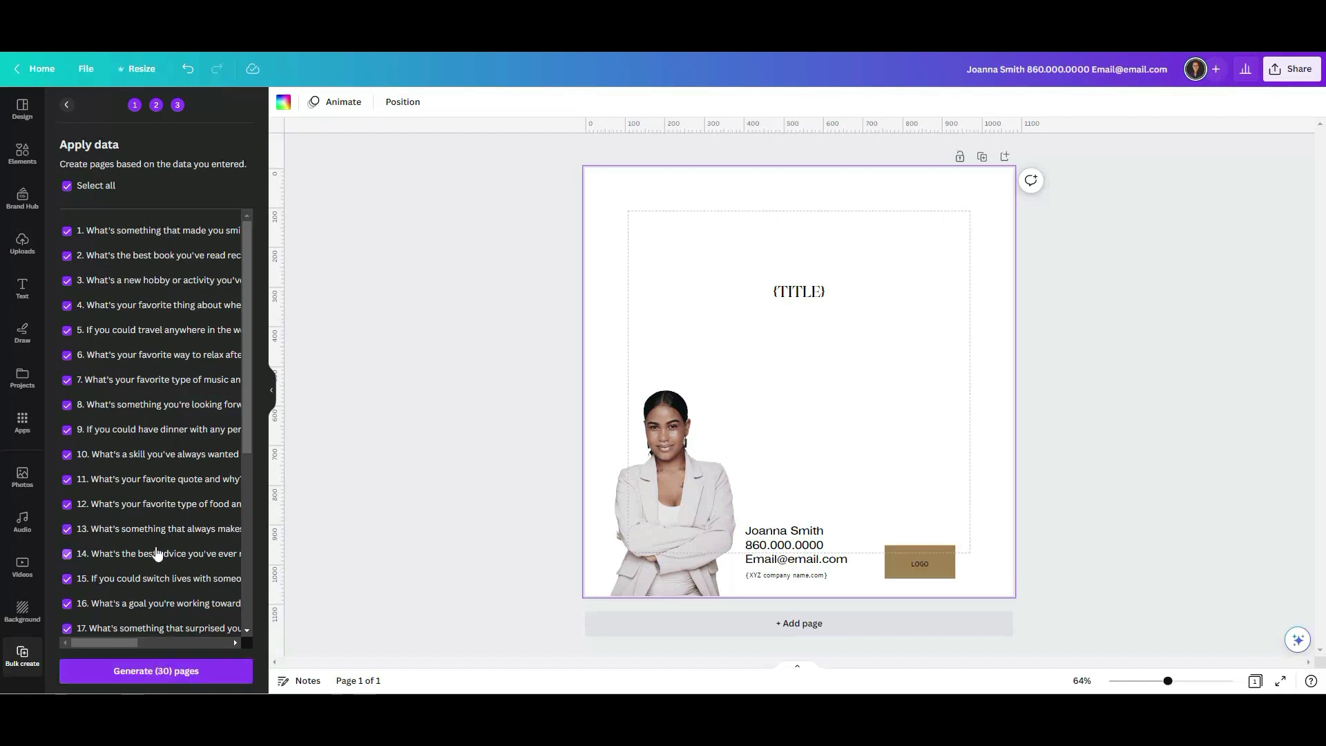
left_click(67, 186)
left_click(67, 230)
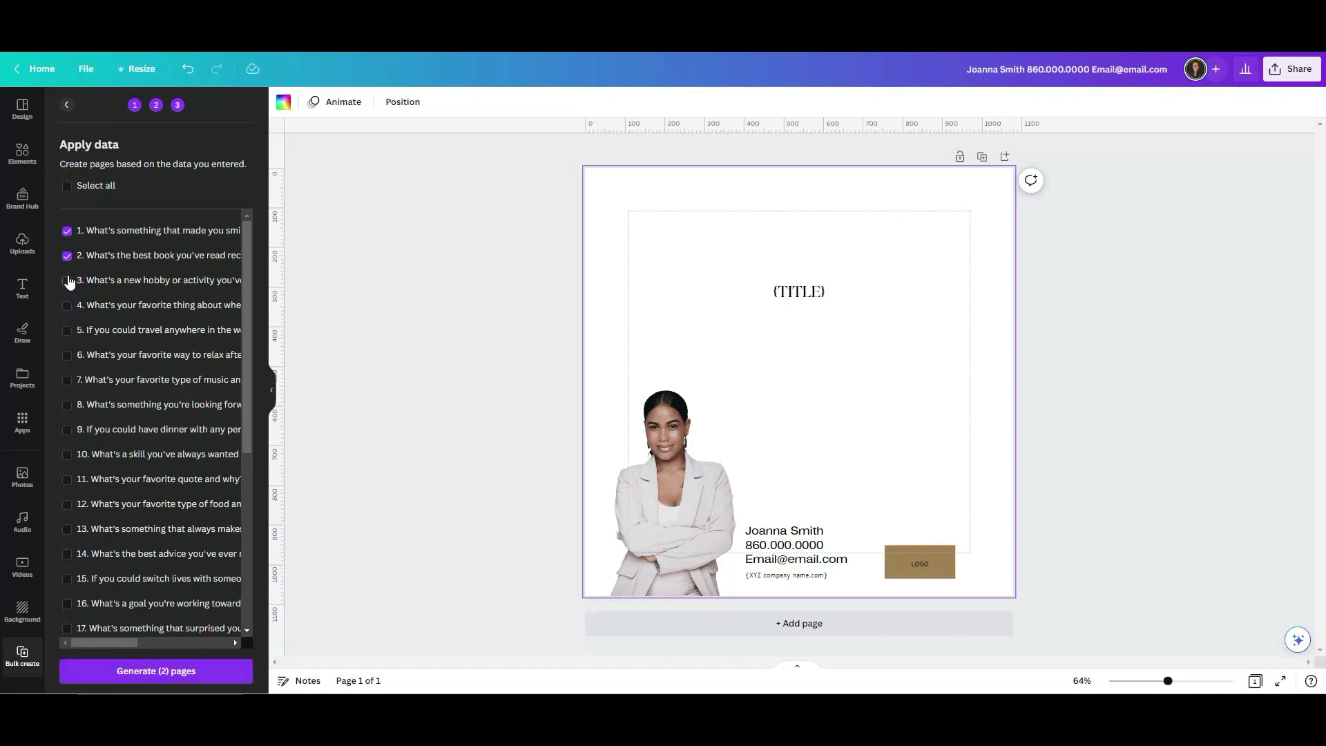
left_click(67, 280)
left_click(67, 305)
left_click(67, 330)
left_click(67, 355)
left_click(69, 377)
left_click(67, 405)
left_click(67, 430)
left_click(67, 454)
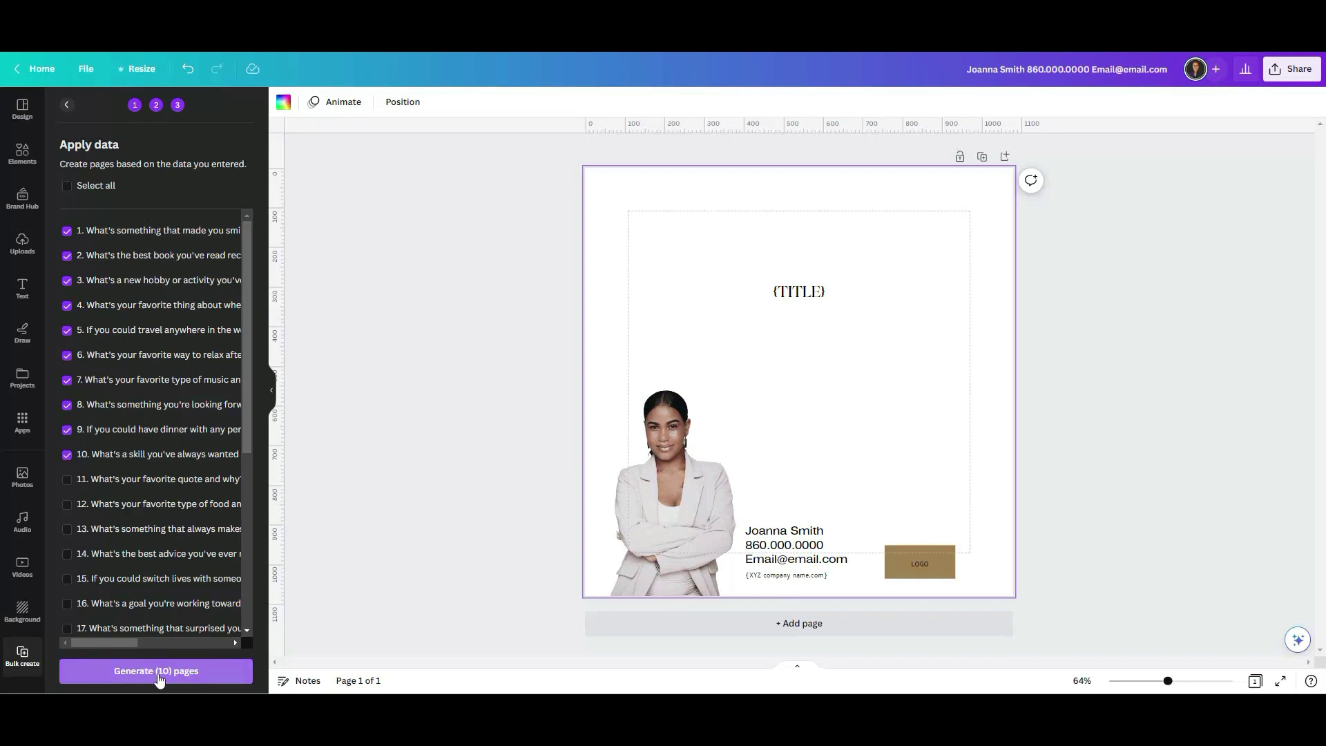
left_click(158, 679)
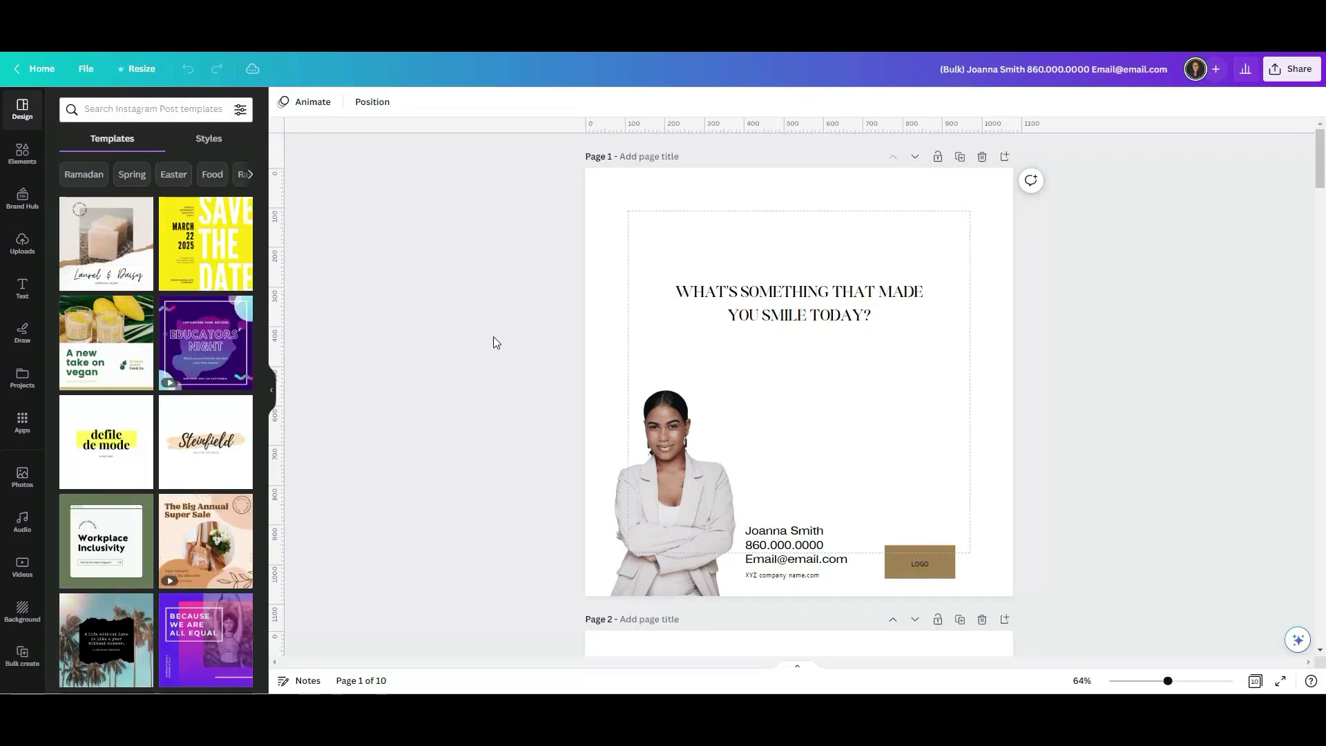
Enlarge page 1's question headline, wrap it onto three lines and move it near the top.
left_click(1255, 681)
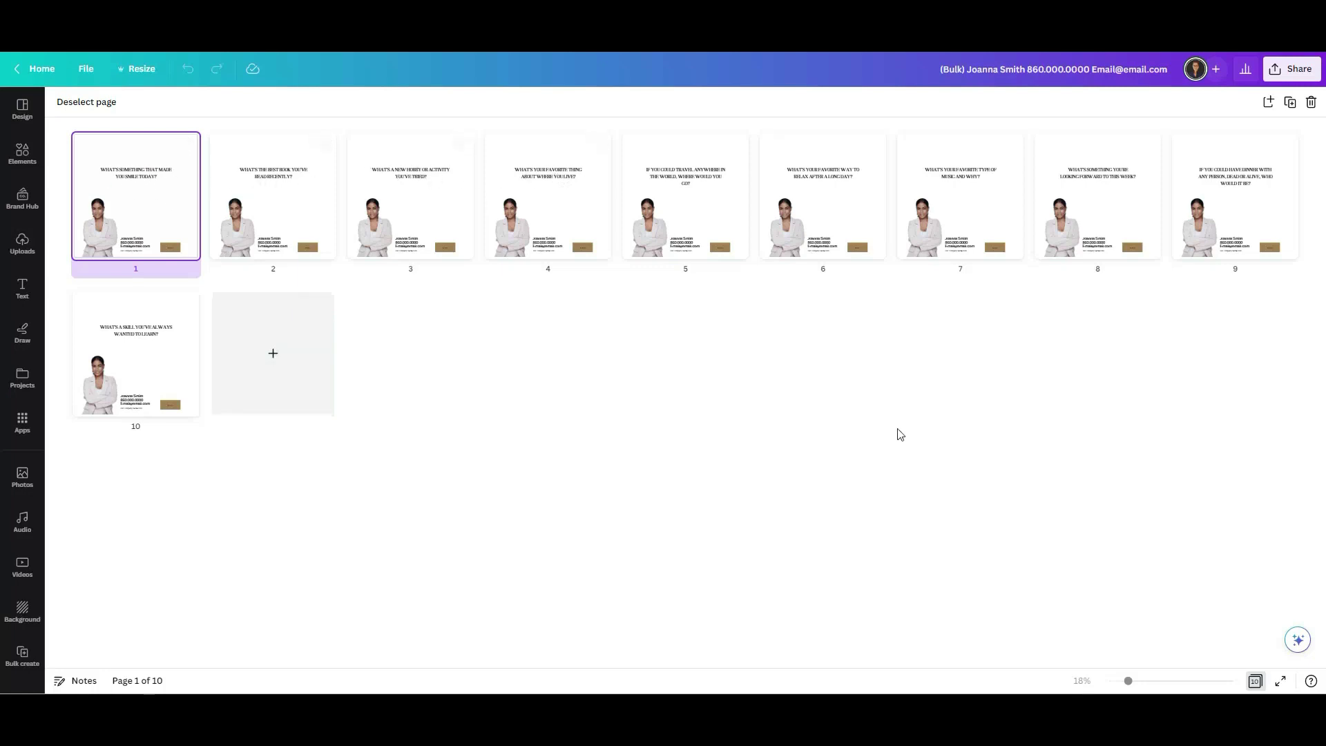
left_click(1255, 681)
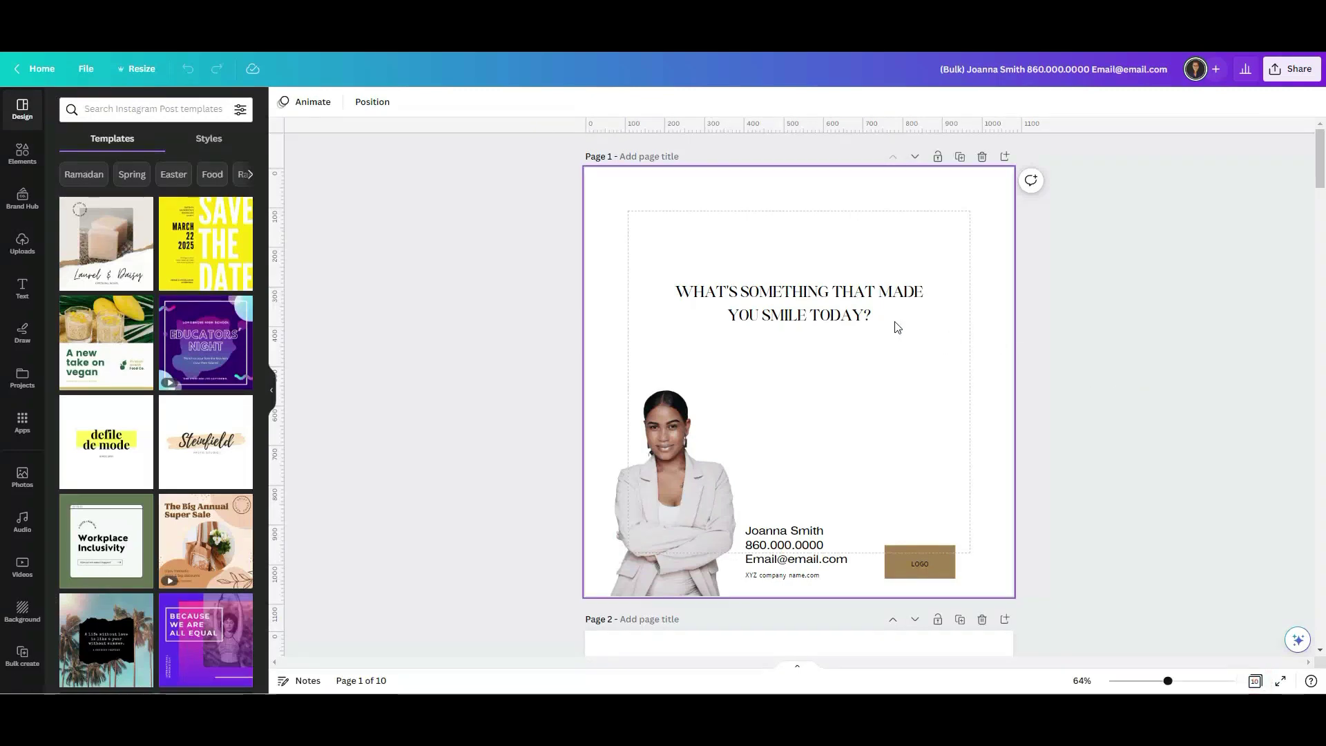
left_click(847, 305)
left_click_drag(938, 304, 970, 410)
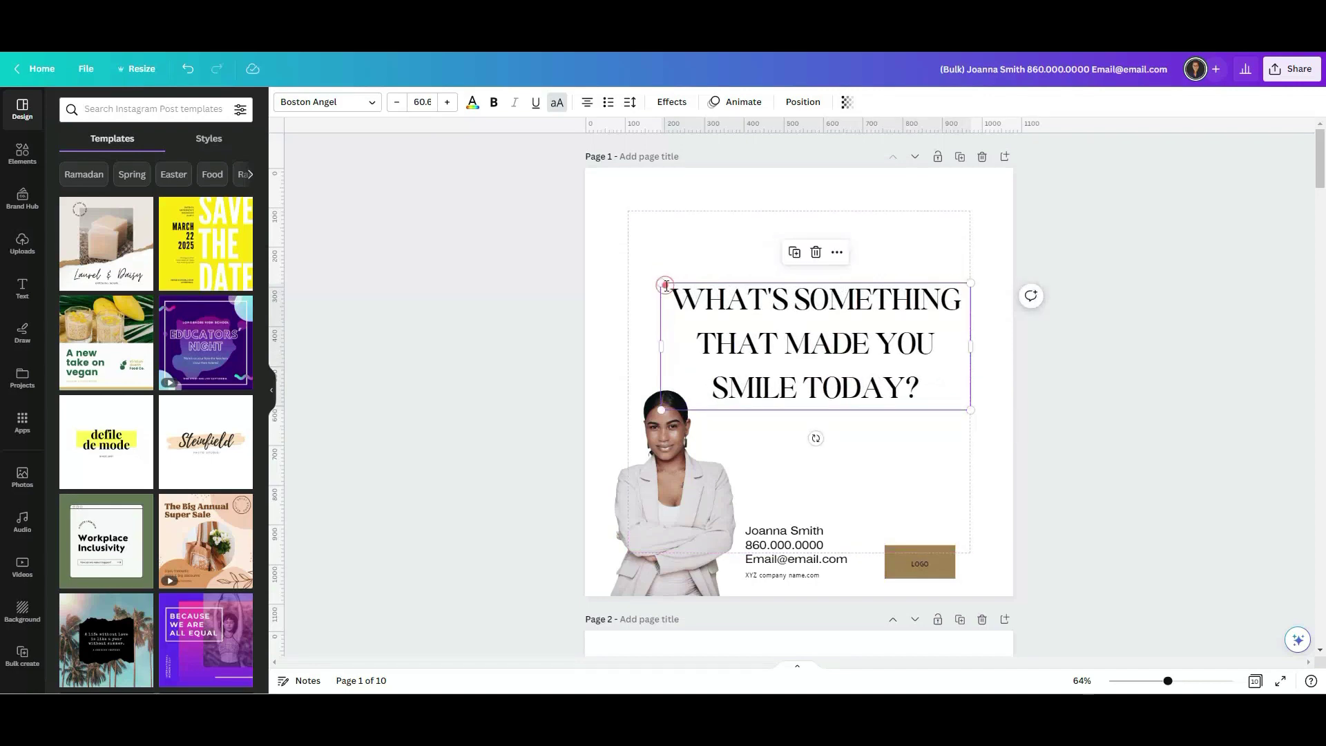
left_click_drag(660, 280, 624, 268)
left_click_drag(799, 356, 811, 348)
left_click(1054, 453)
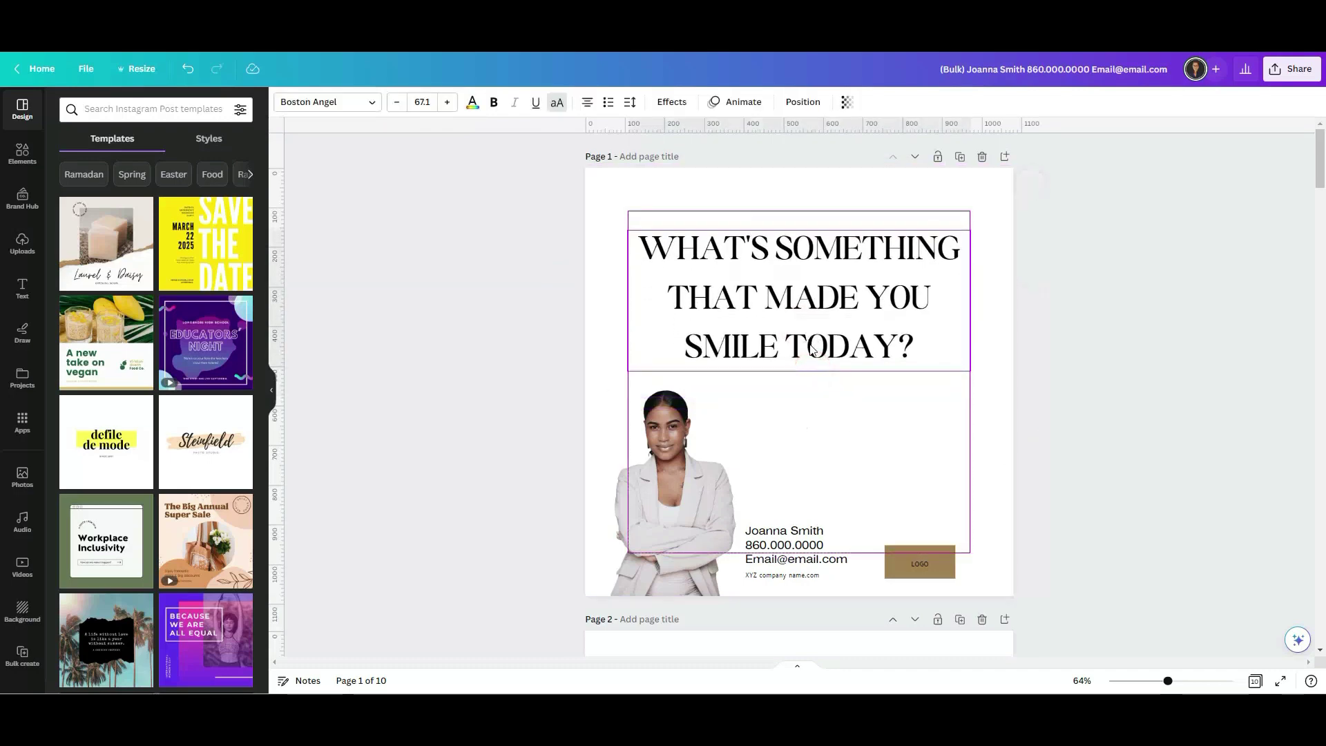
left_click(553, 357)
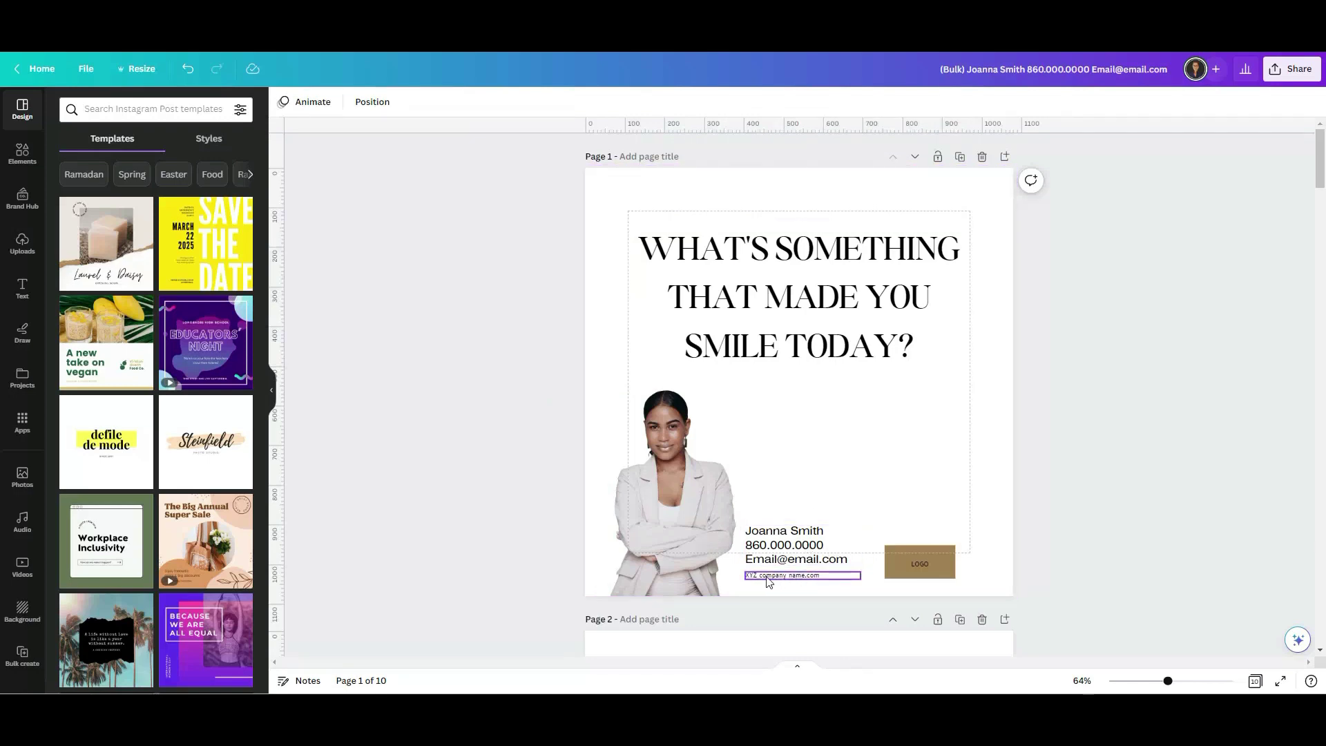
Enlarge page 3's headline to size 73.7, wrapped onto four lines at the top.
scroll(1134, 473, "down", 9)
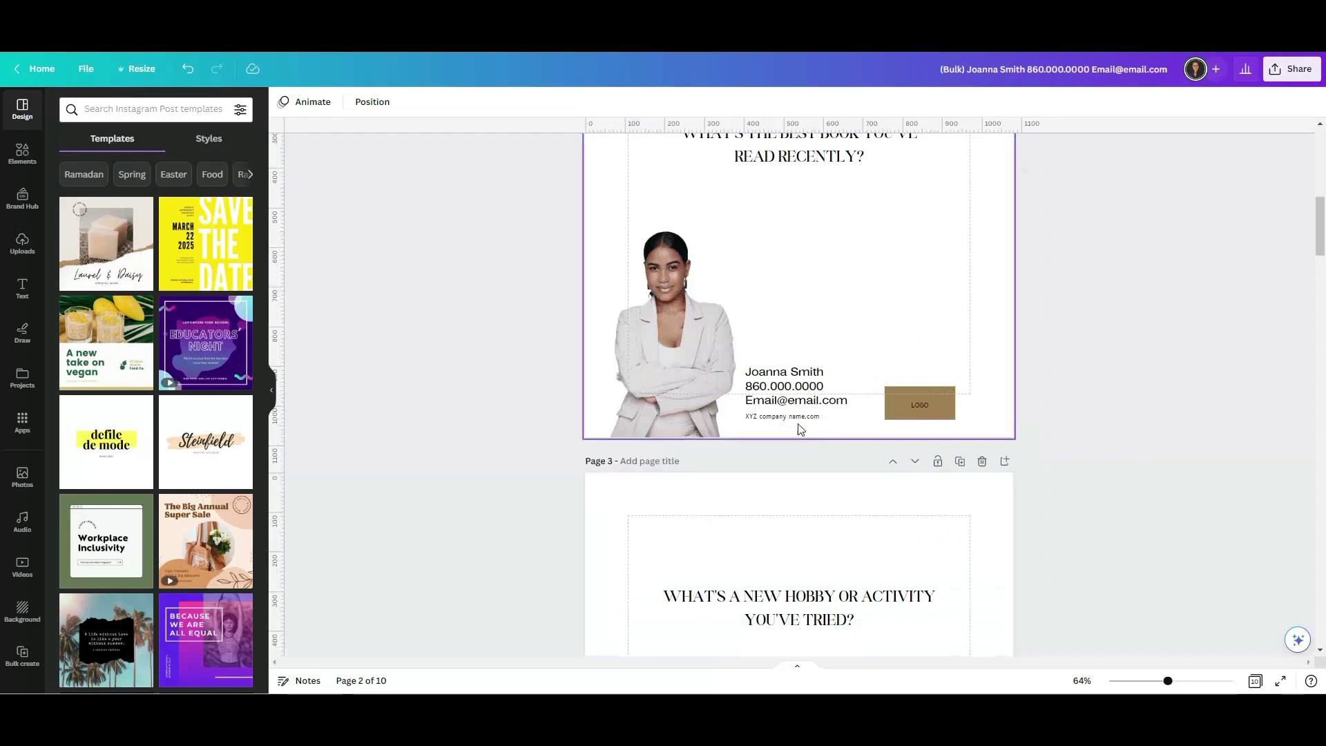
scroll(1105, 464, "down", 5)
scroll(965, 334, "up", 3)
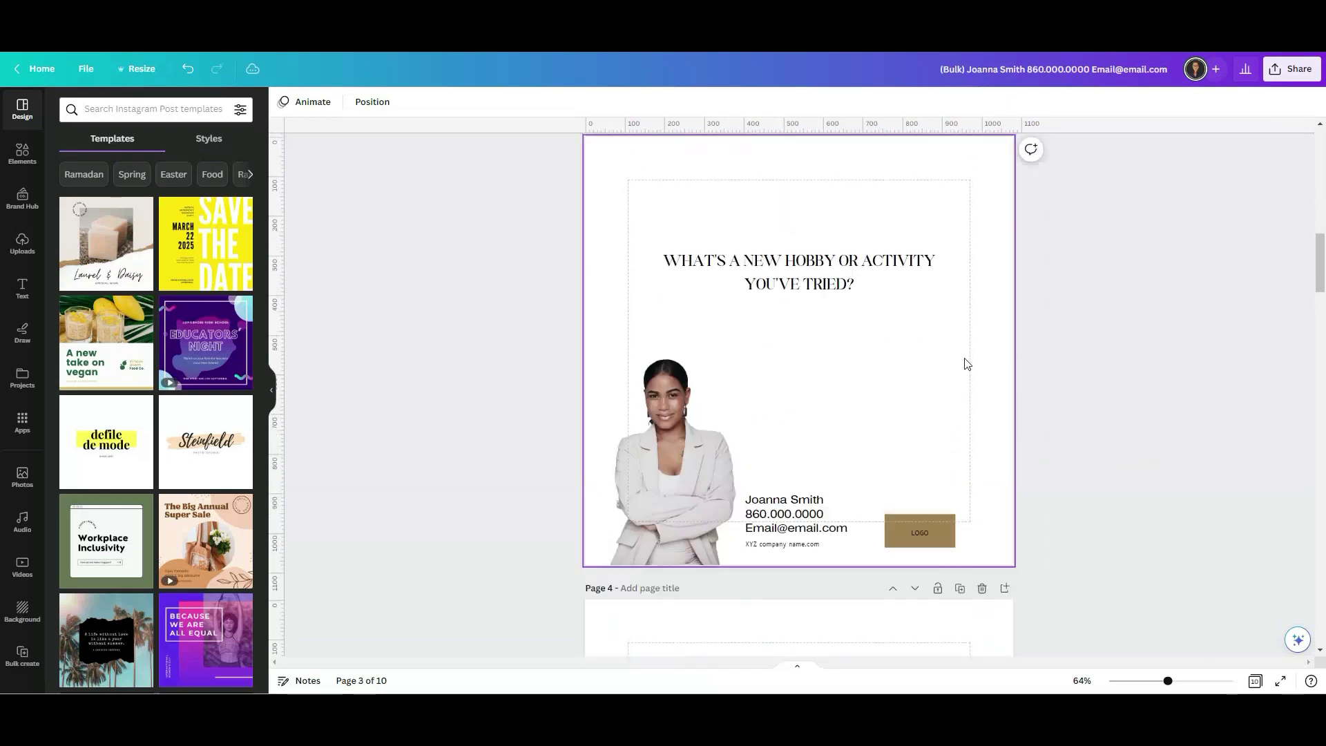
left_click(811, 398)
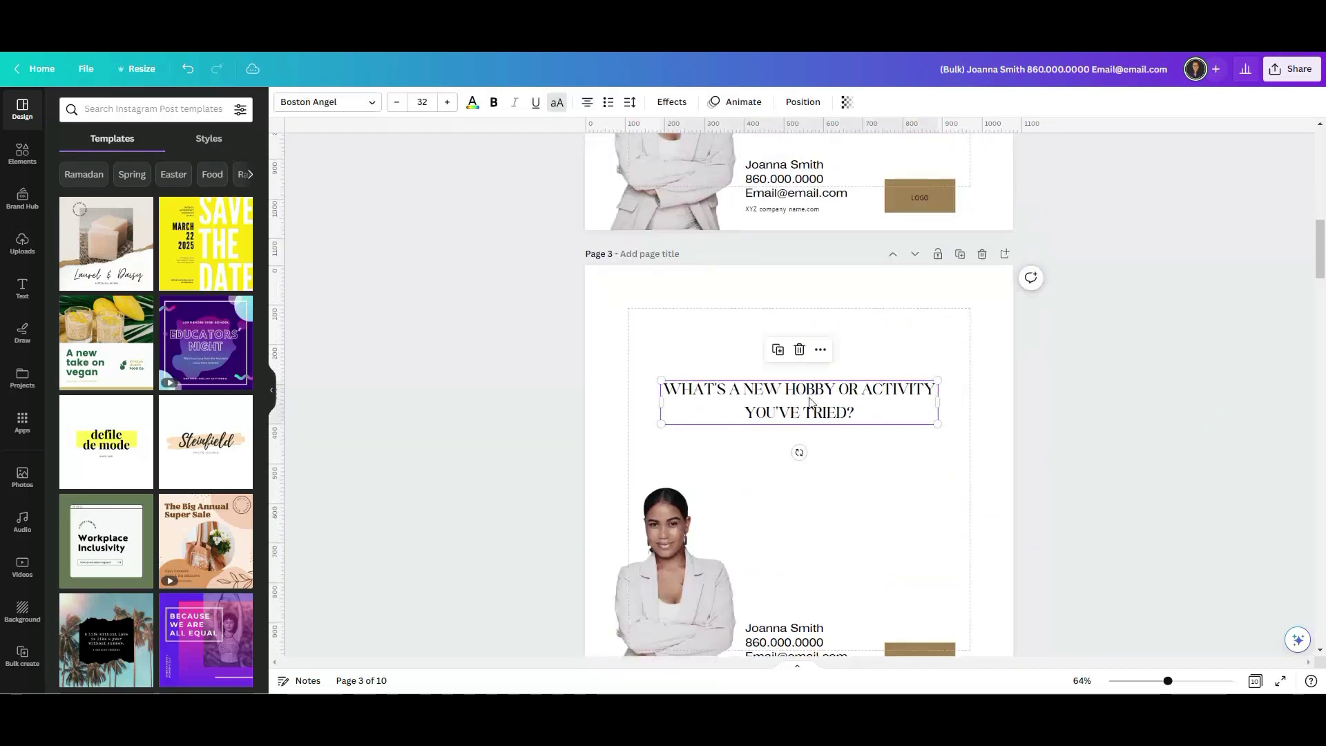
left_click_drag(937, 402, 961, 588)
left_click_drag(832, 496, 801, 420)
left_click(1116, 438)
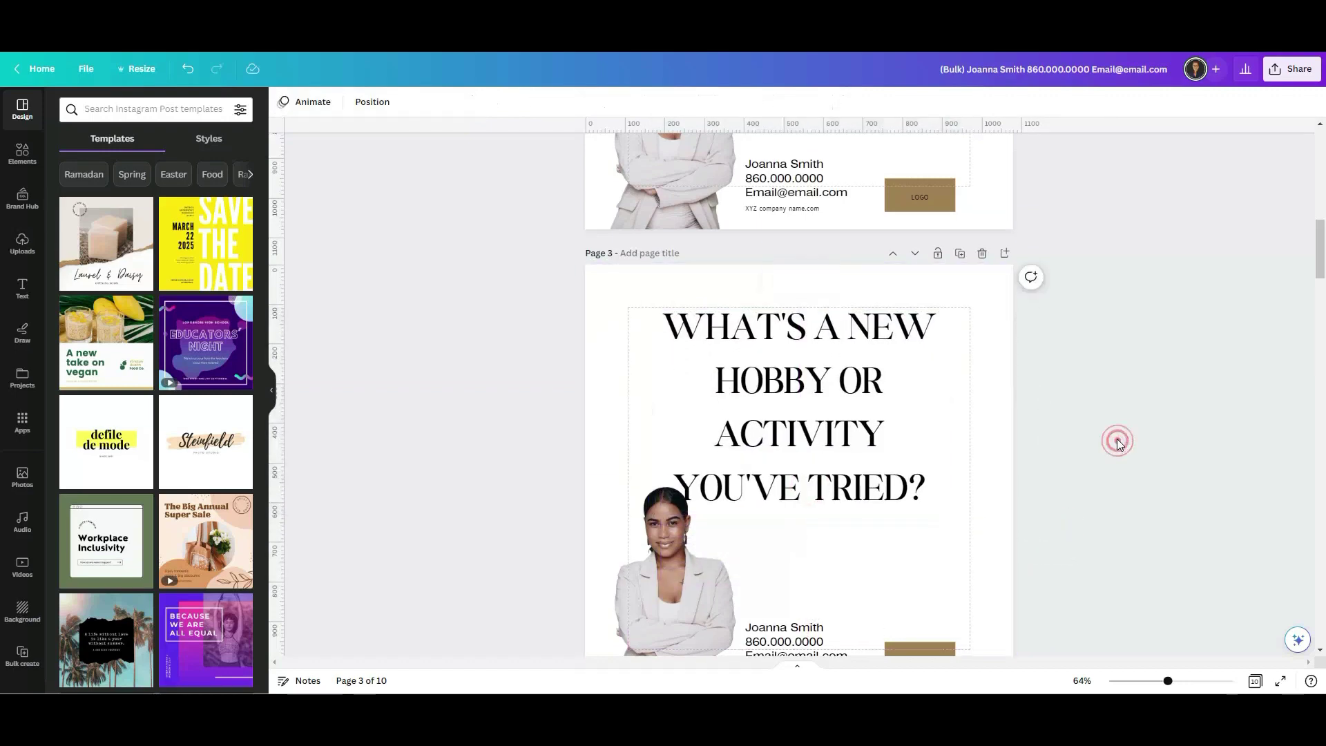
Compare all ten pages side by side in Grid view.
scroll(1114, 440, "down", 9)
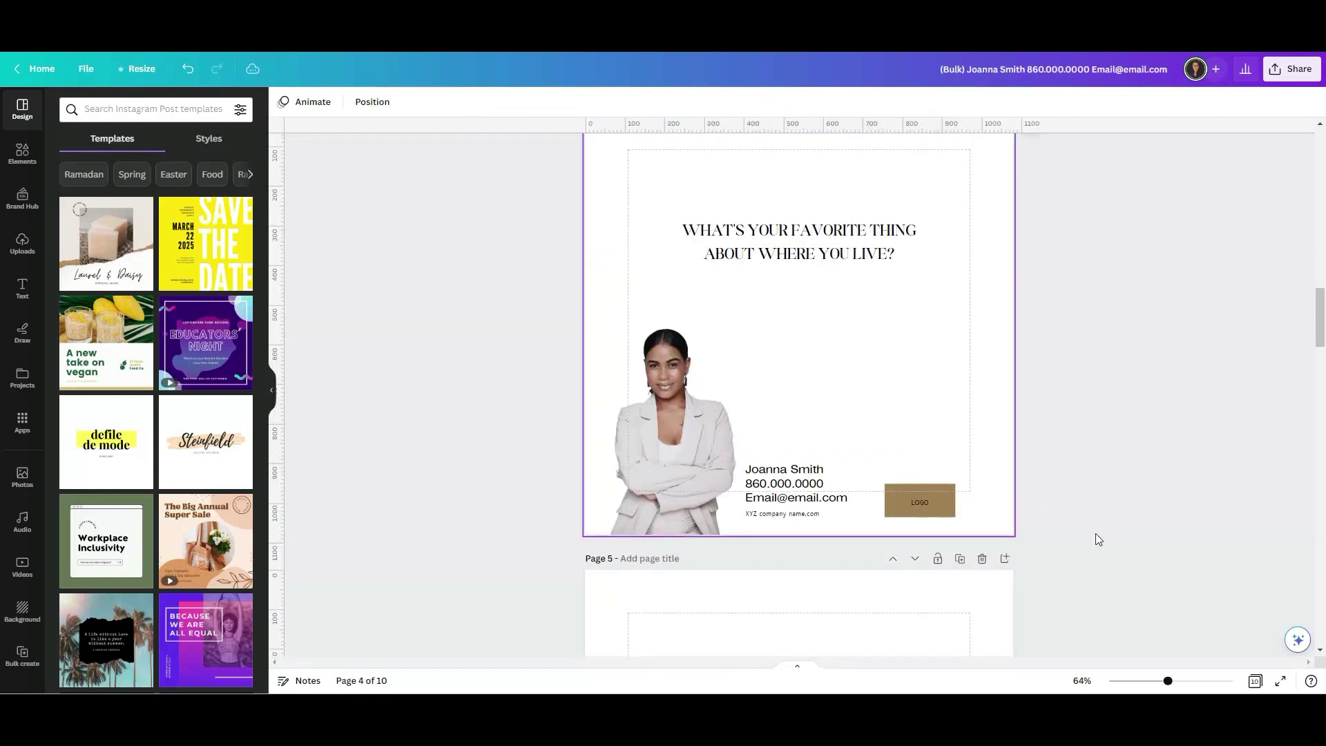
left_click(1255, 681)
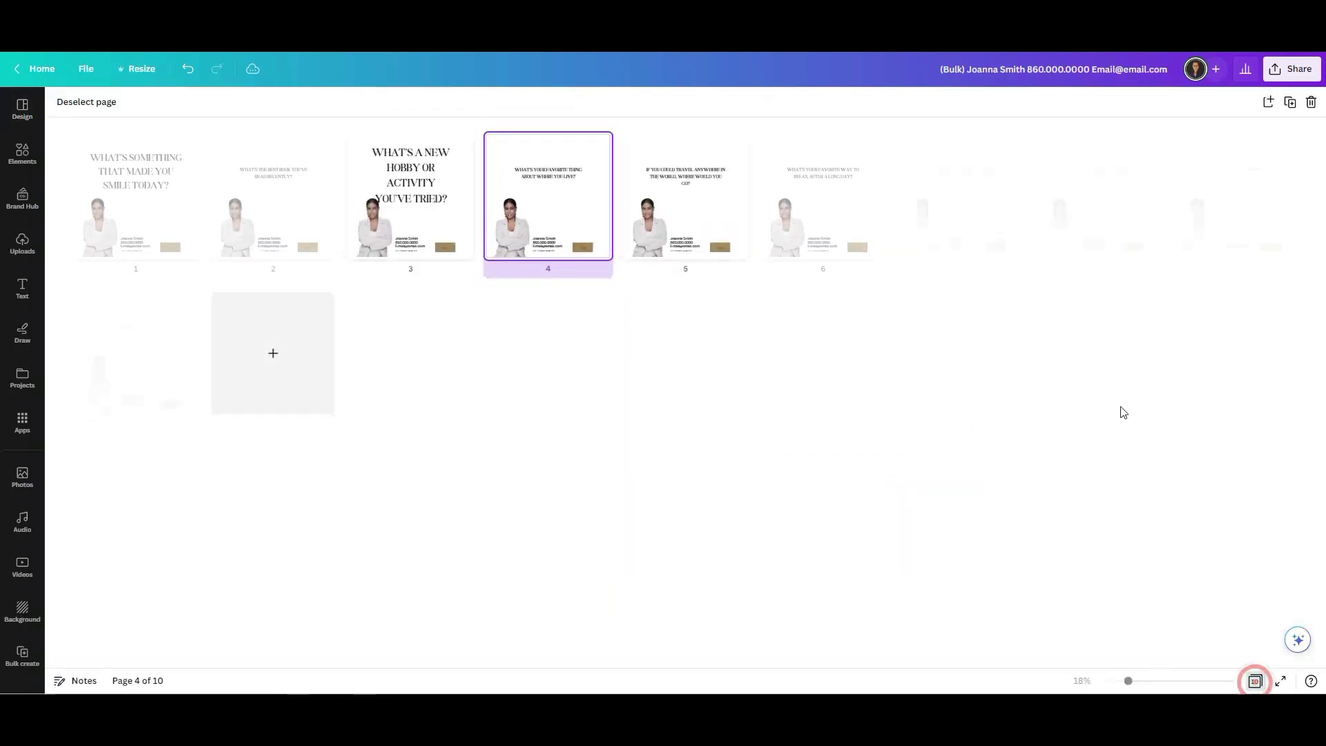
left_click(615, 379)
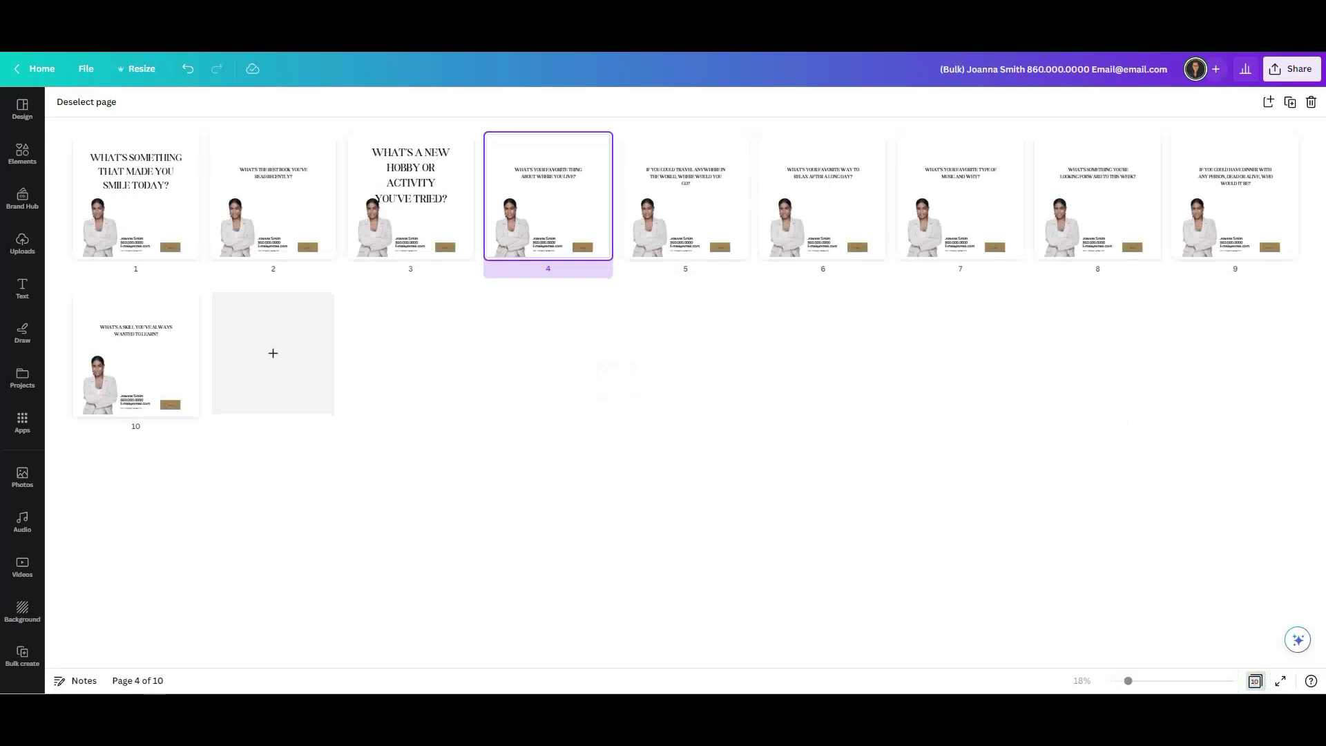
left_click(1256, 681)
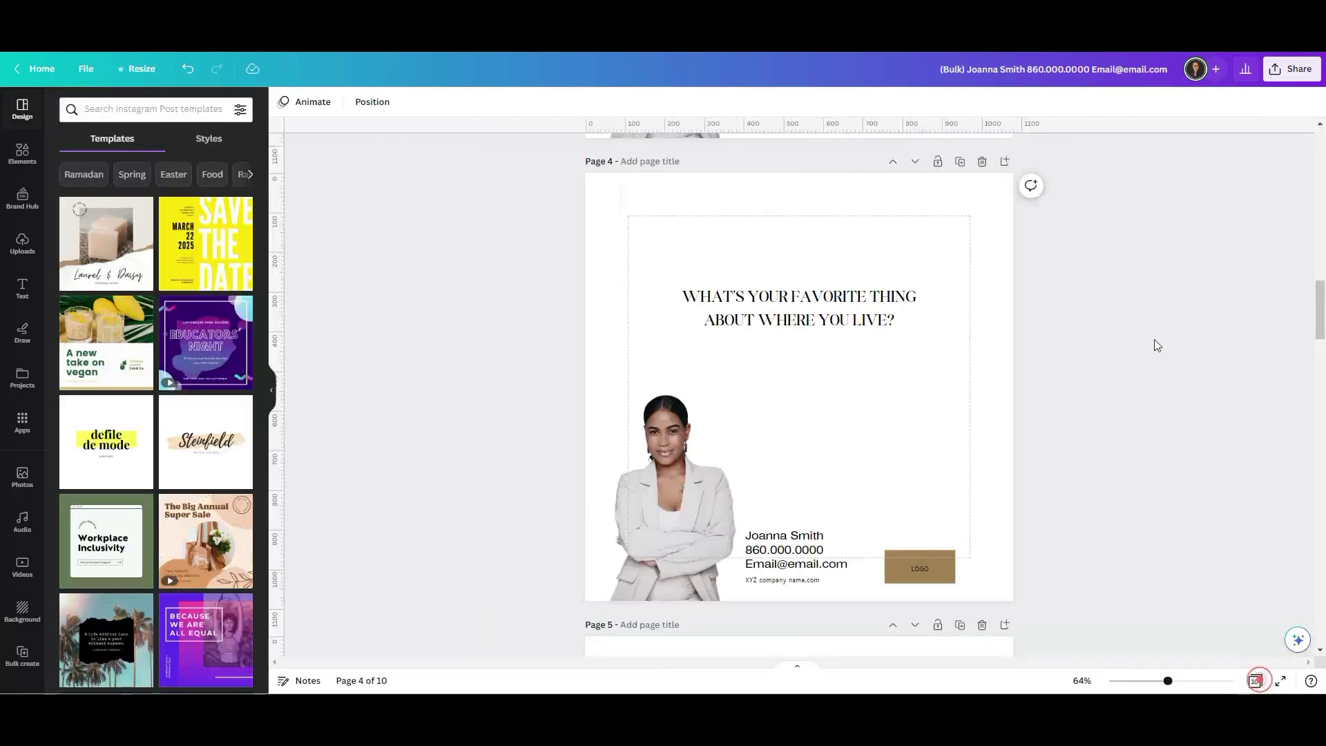
Download all 10 pages as 1080 × 1080 px PNG images.
left_click(1297, 81)
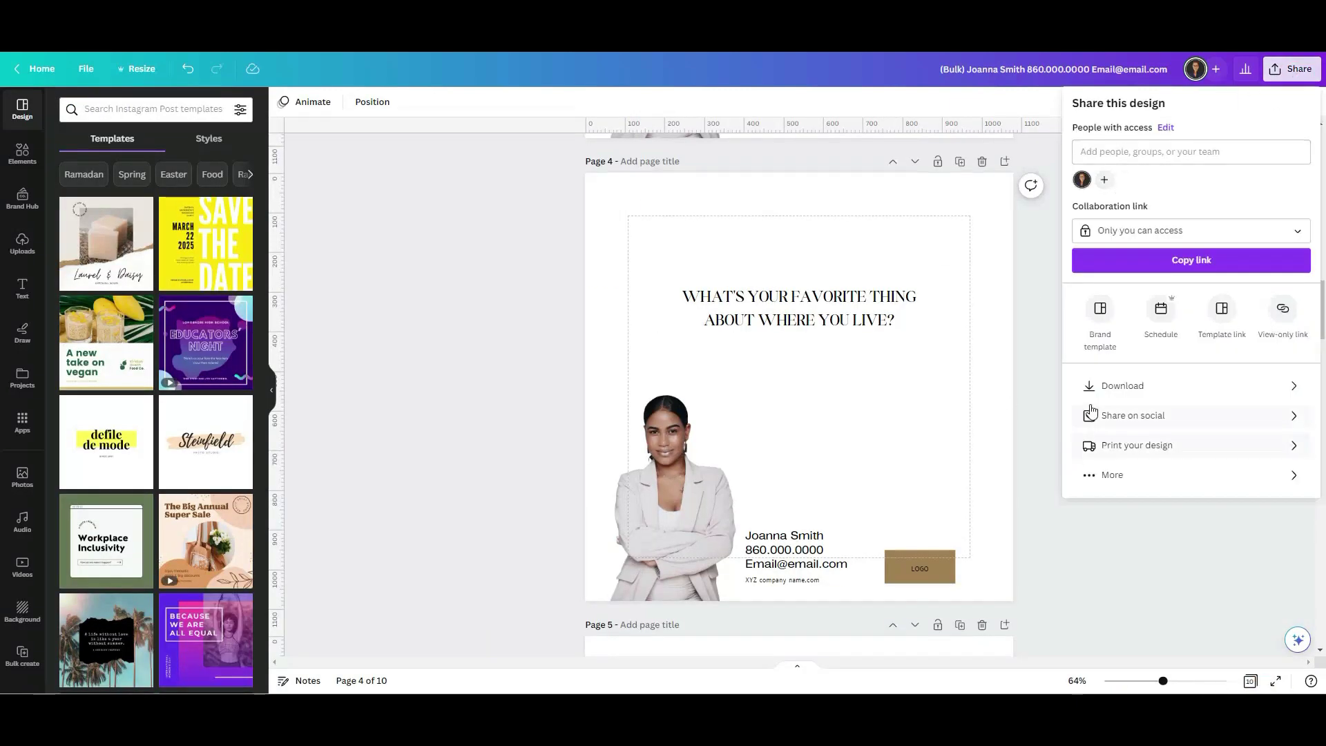
left_click(1163, 387)
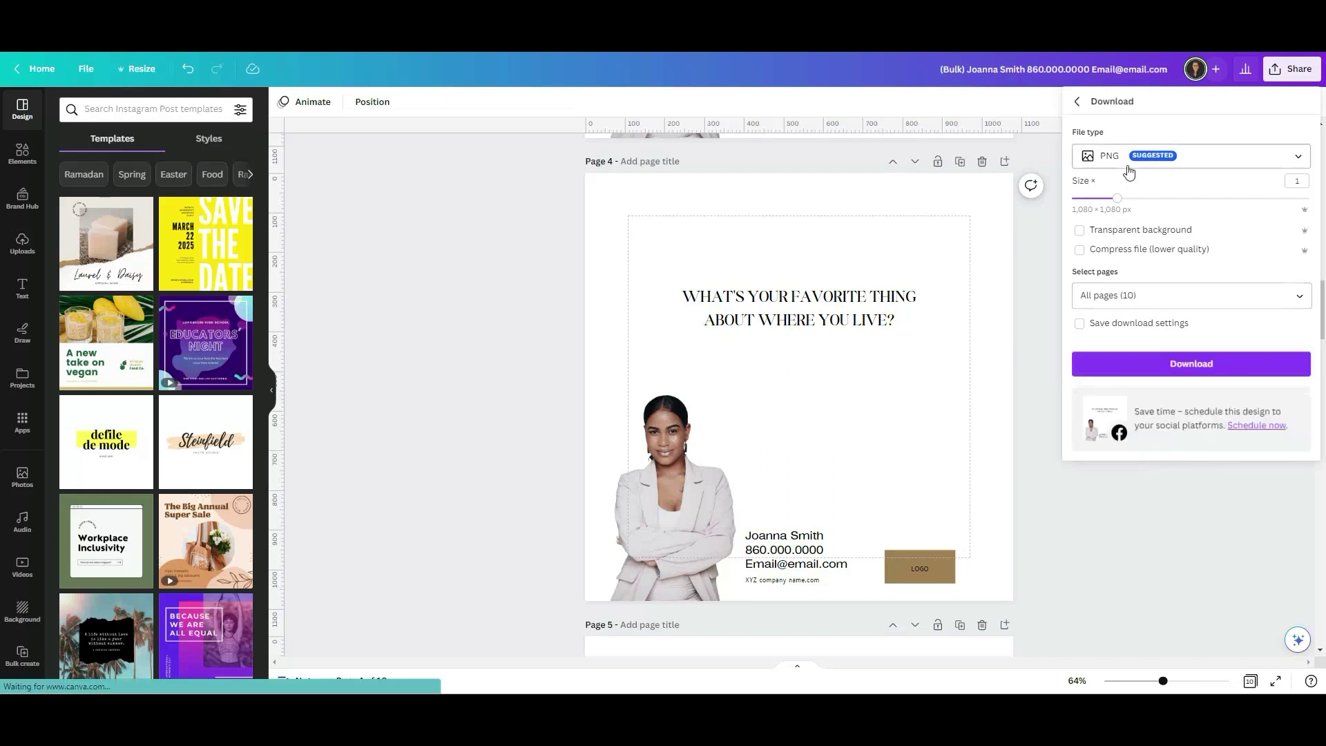
left_click(1188, 159)
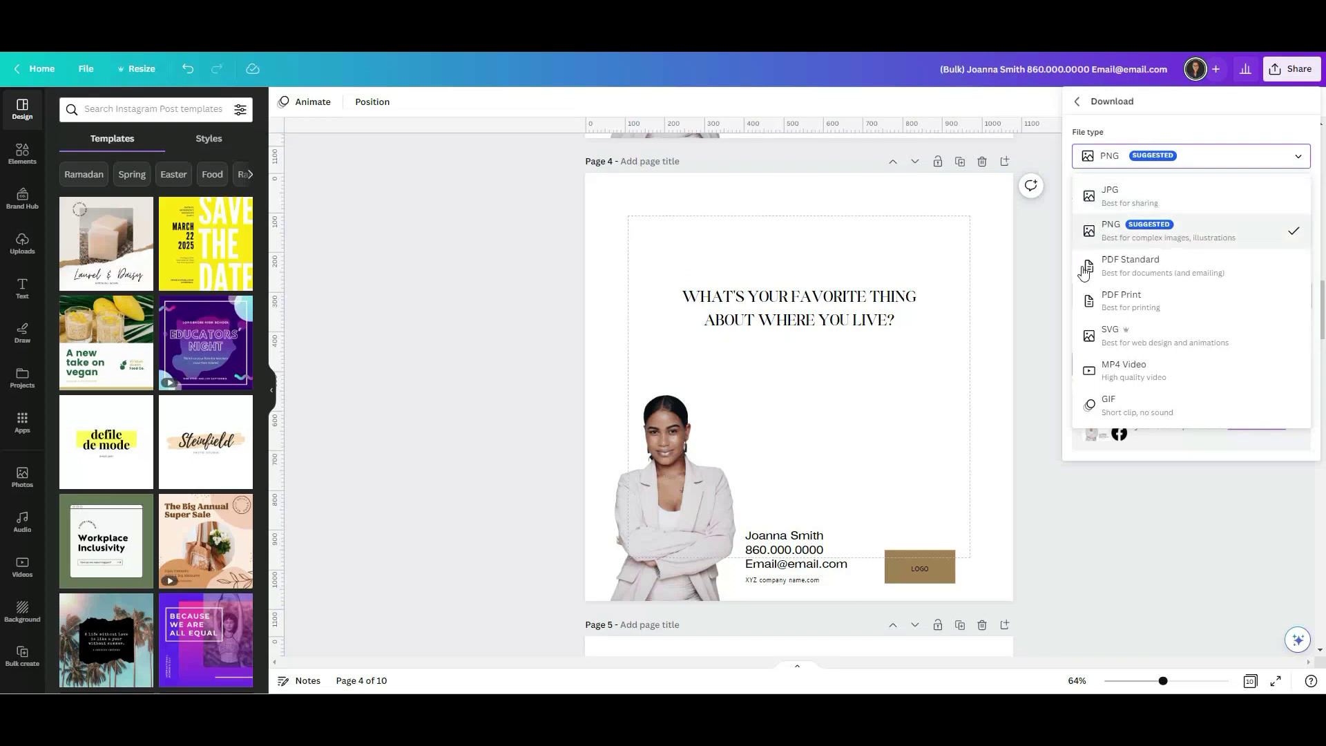
left_click(1052, 283)
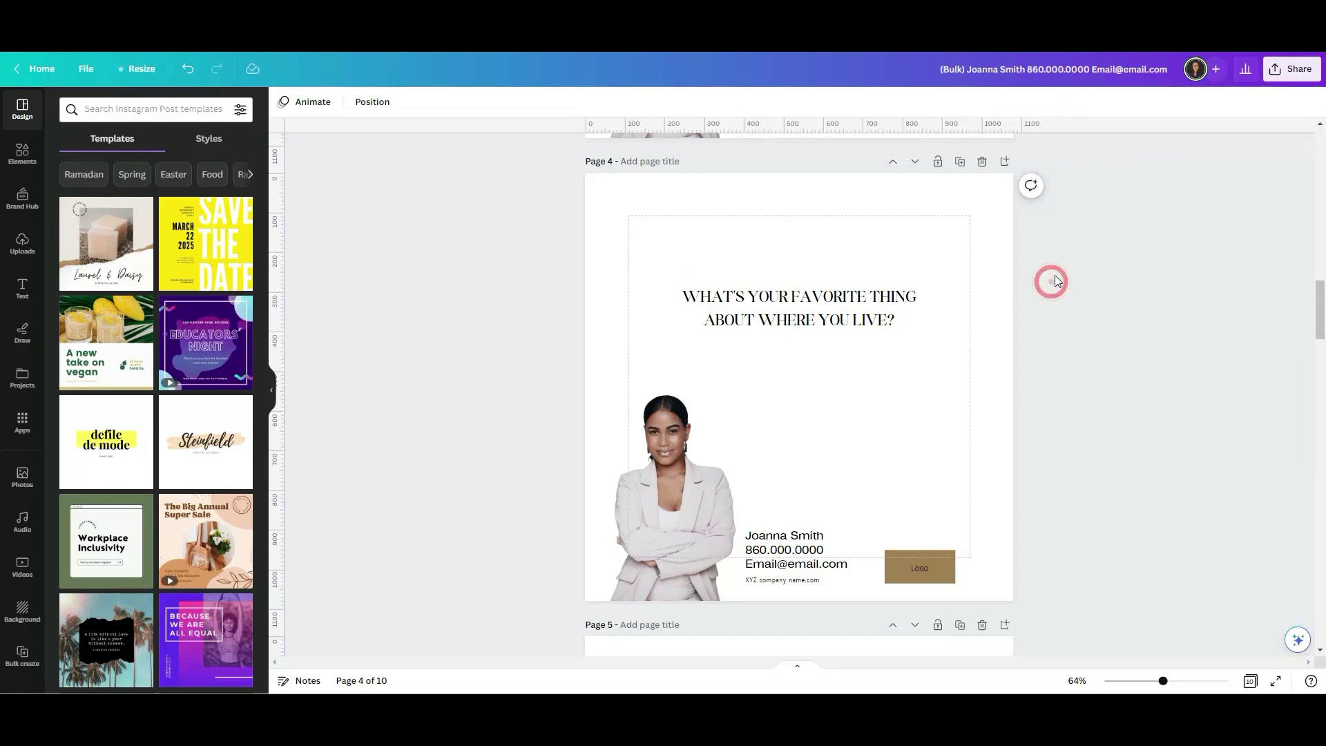
left_click(1287, 72)
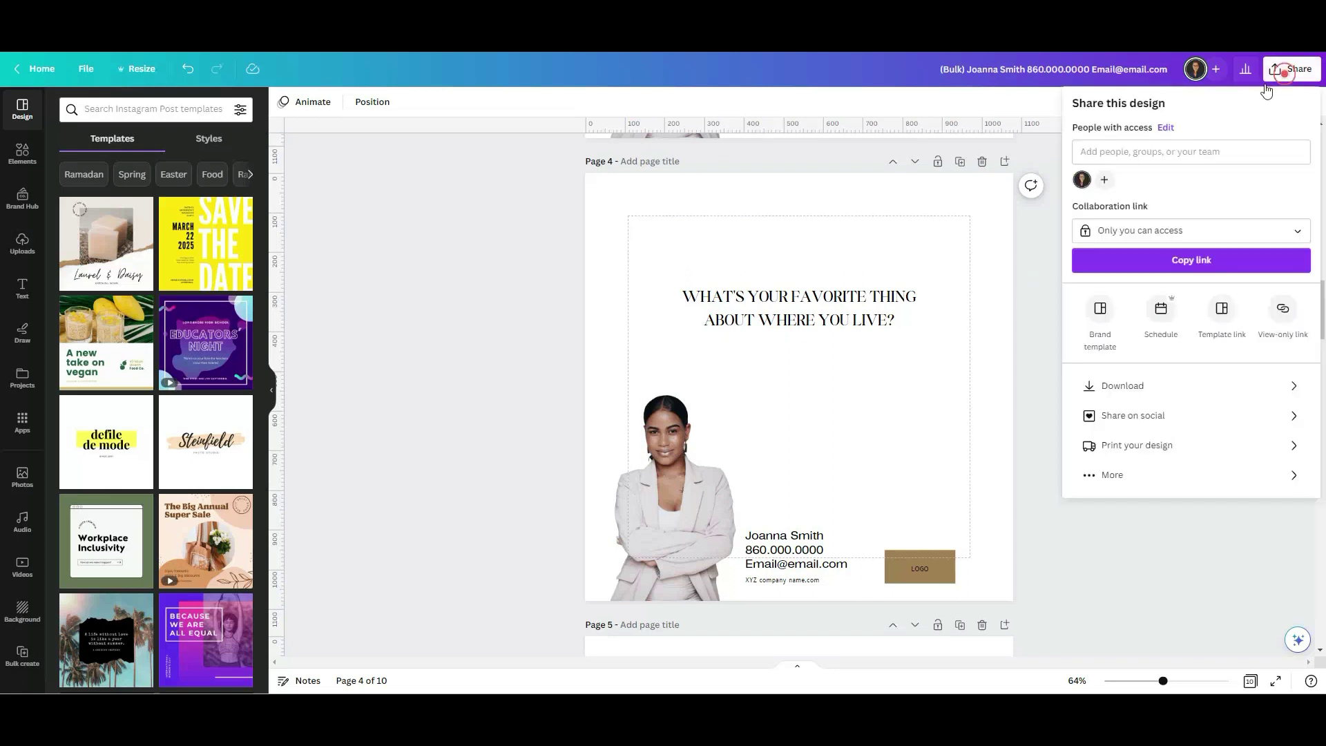
left_click(1146, 386)
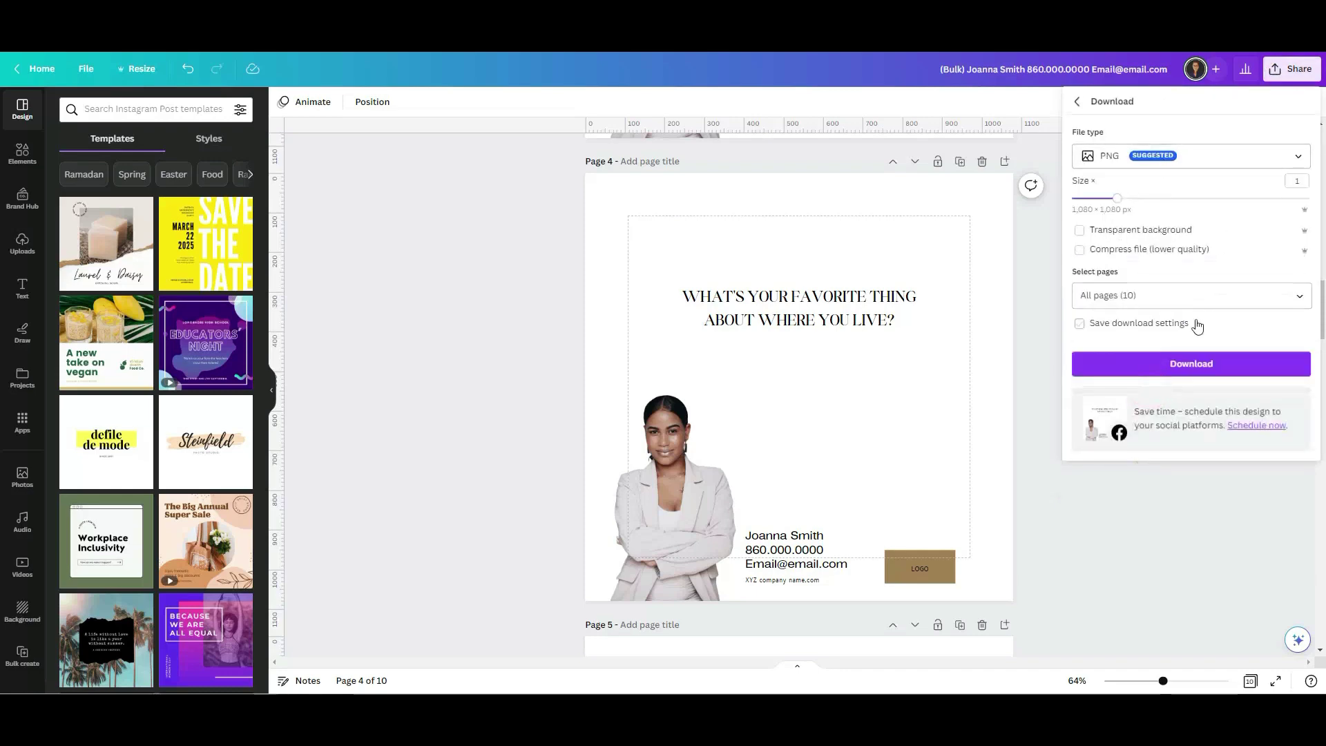
left_click(1295, 296)
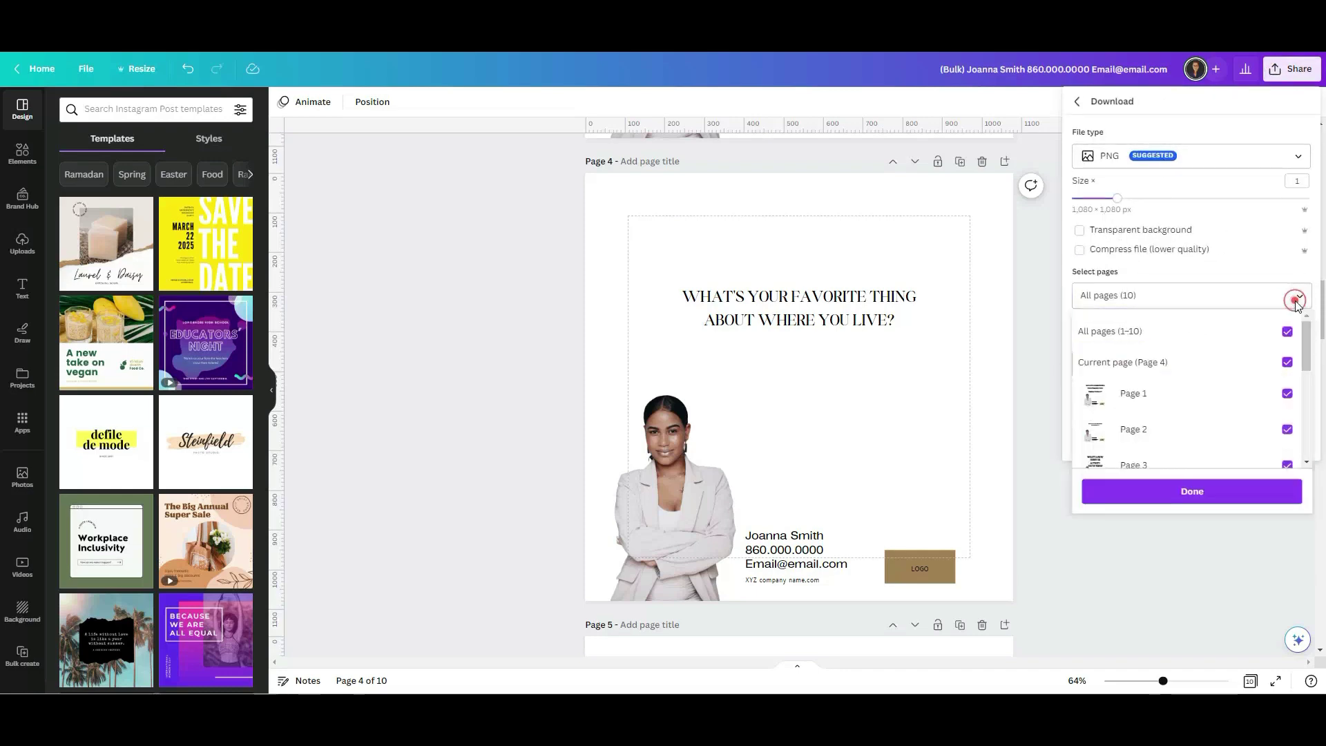
left_click(1241, 274)
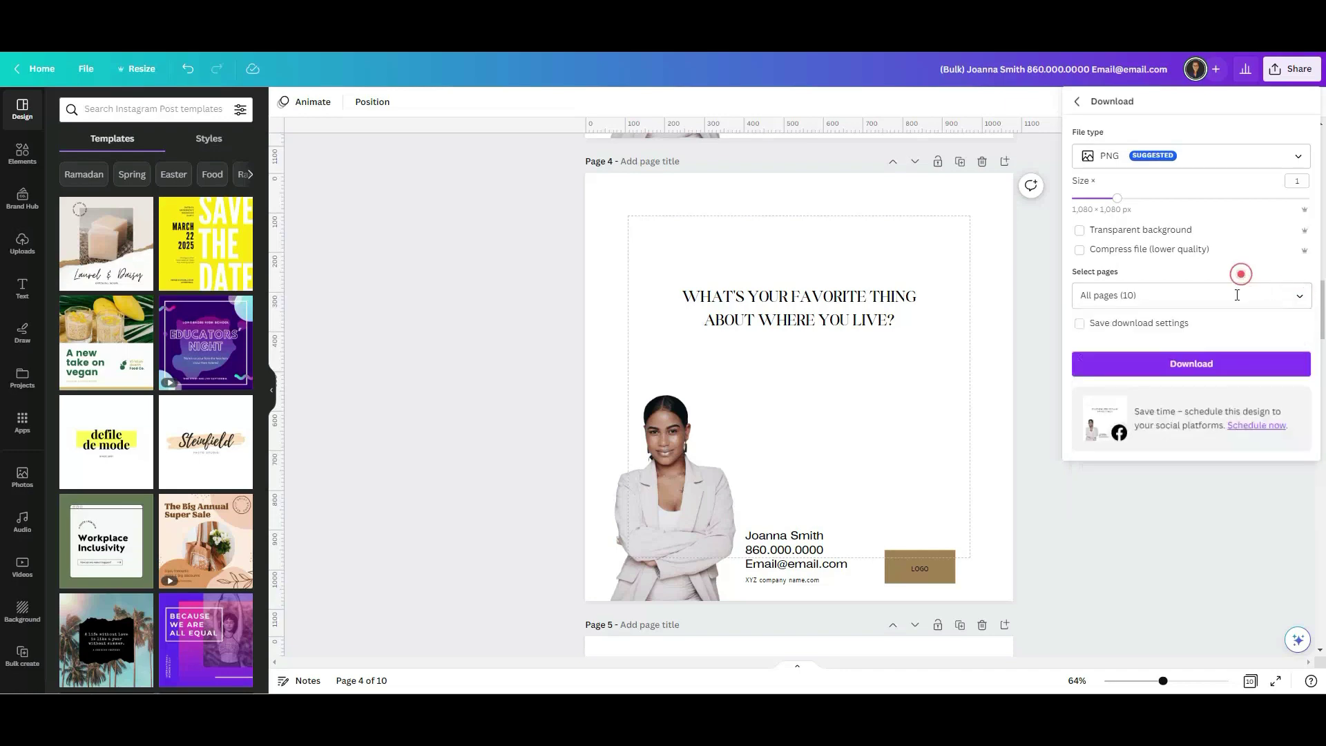
left_click(1190, 371)
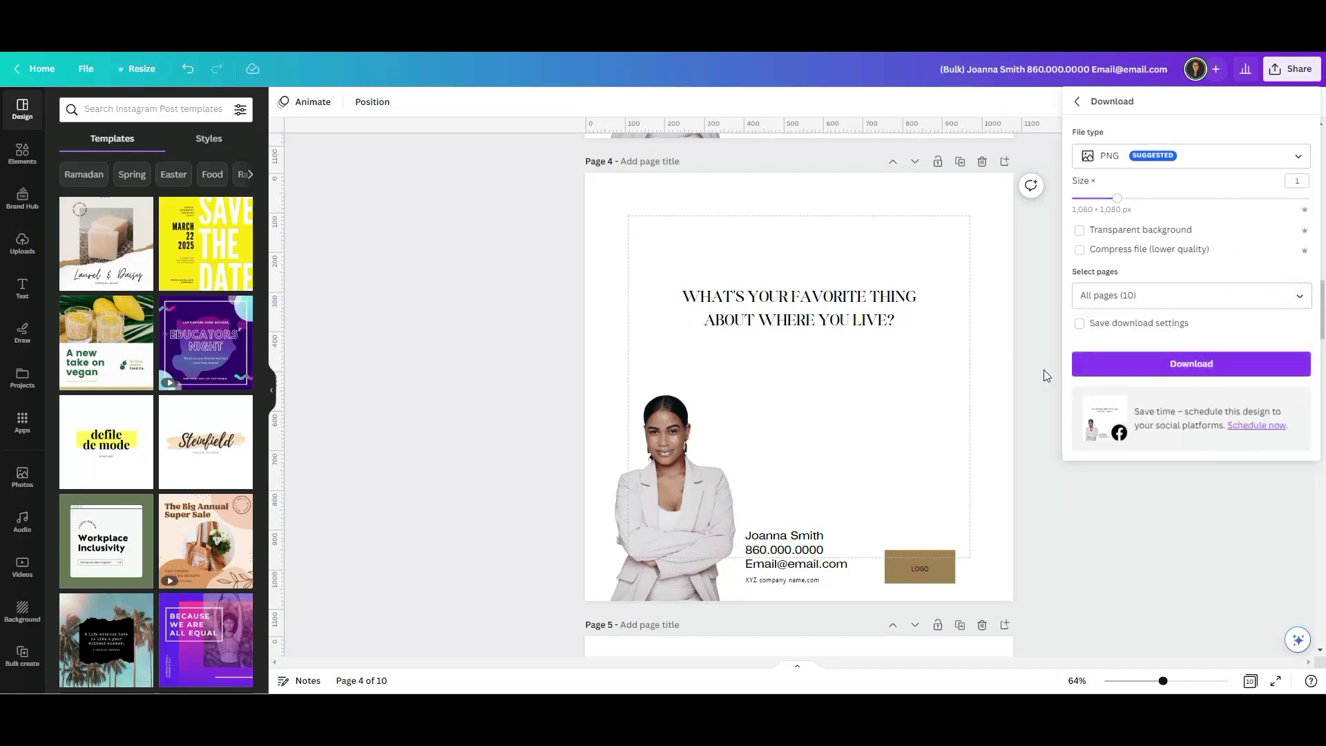